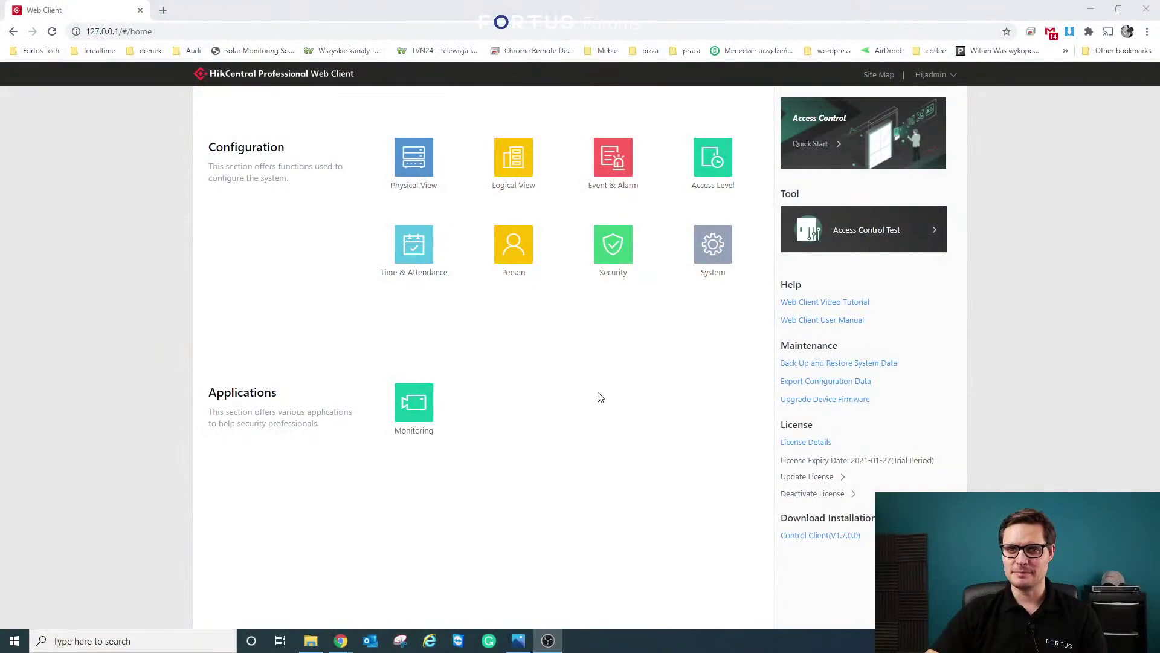
Bring the Chrome window with the HikCentral Web Client home page to the front.
click(600, 397)
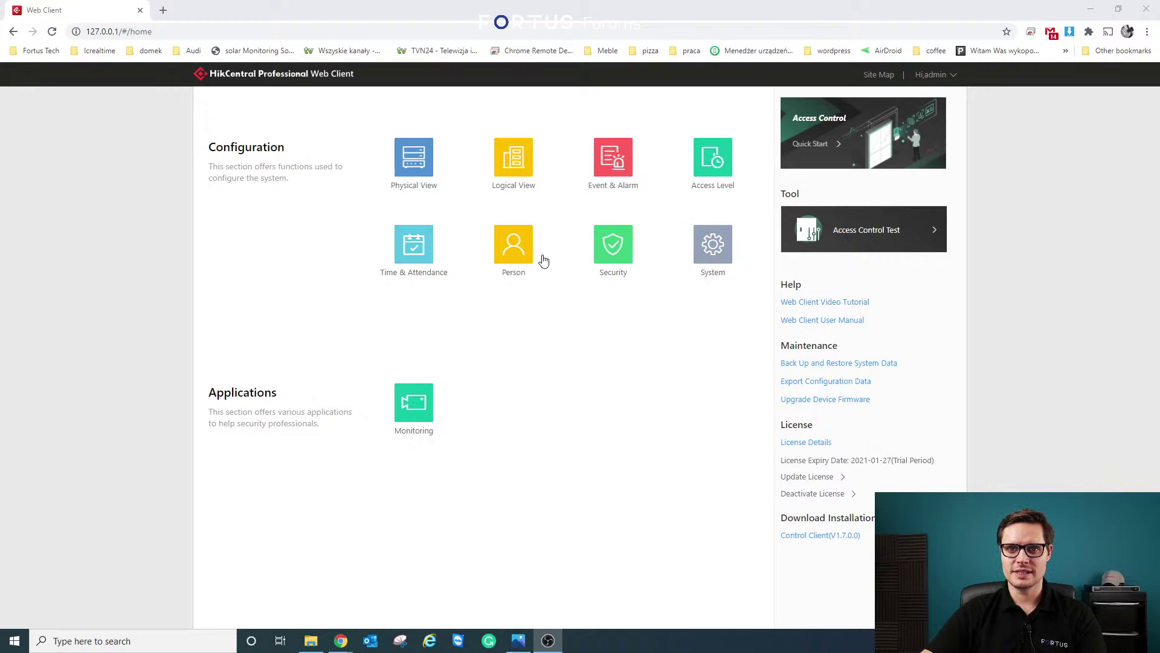
In System's Person list, review a Tech Fortus Members person's details form, then return to the list.
click(717, 244)
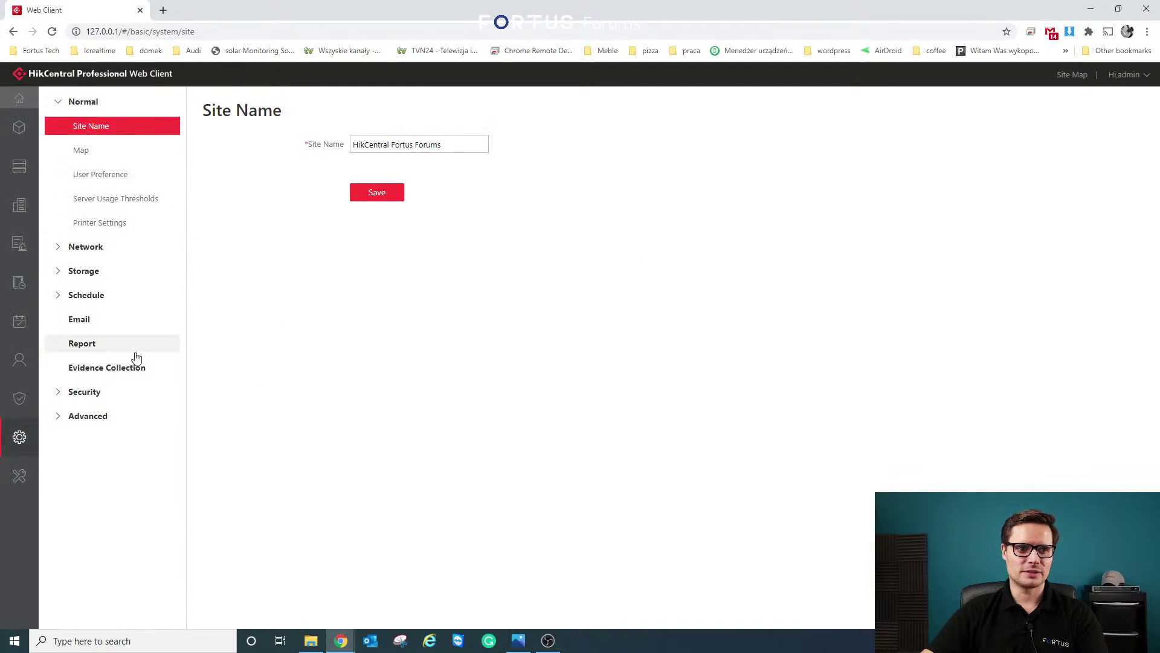
click(20, 359)
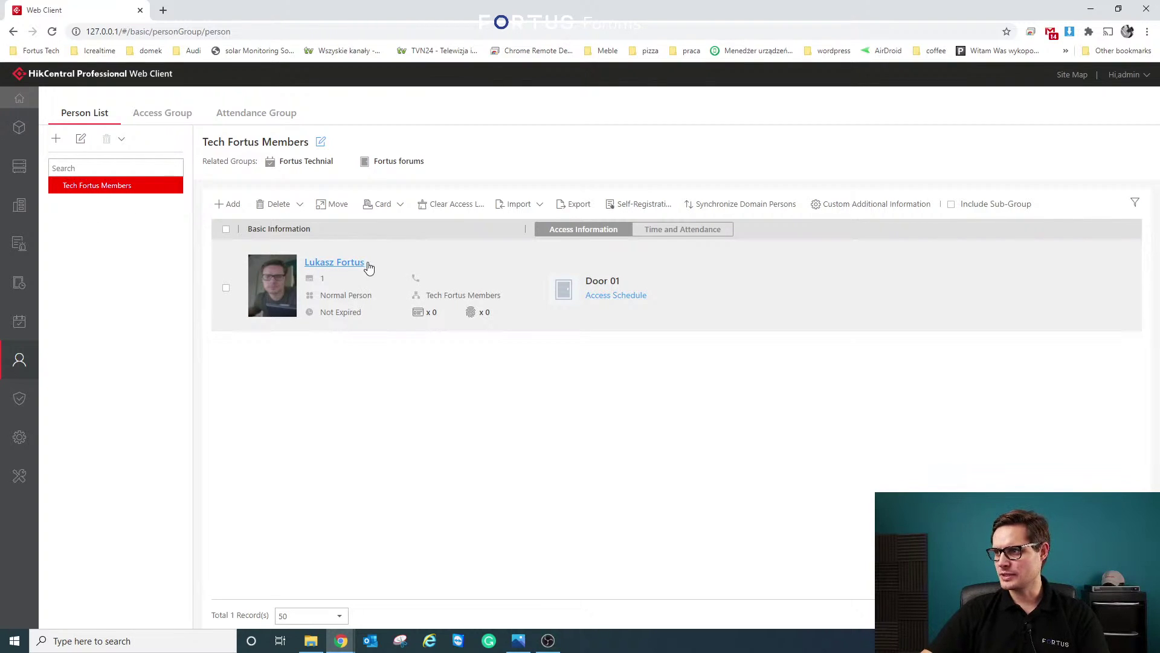
click(355, 266)
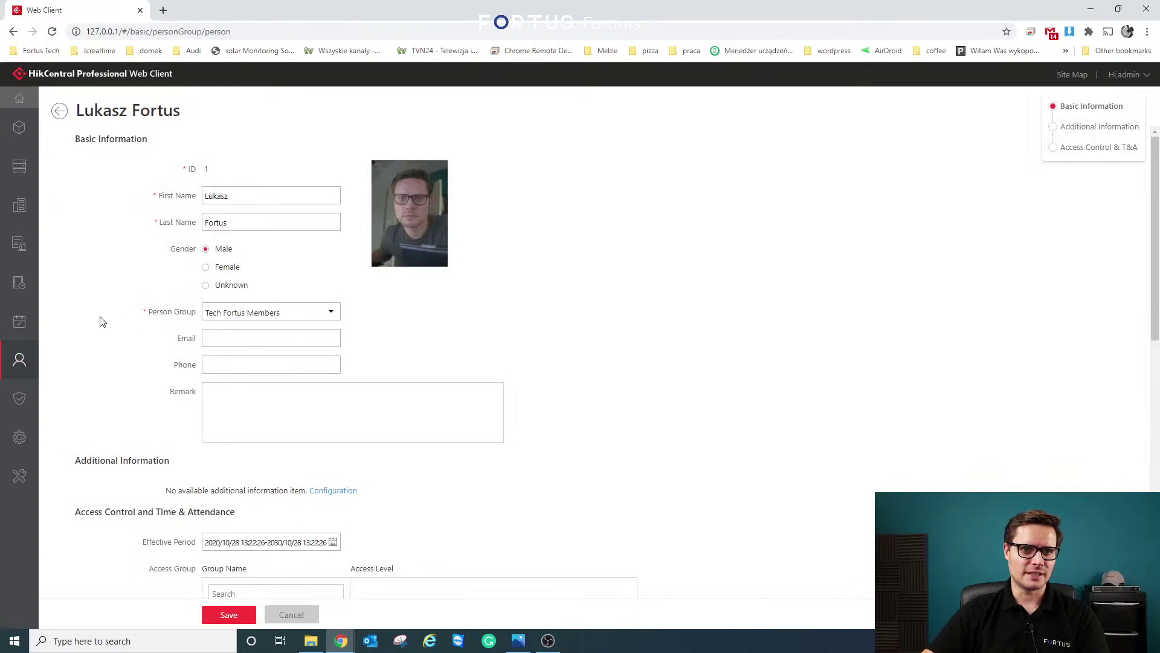
scroll(238, 402, down, 7)
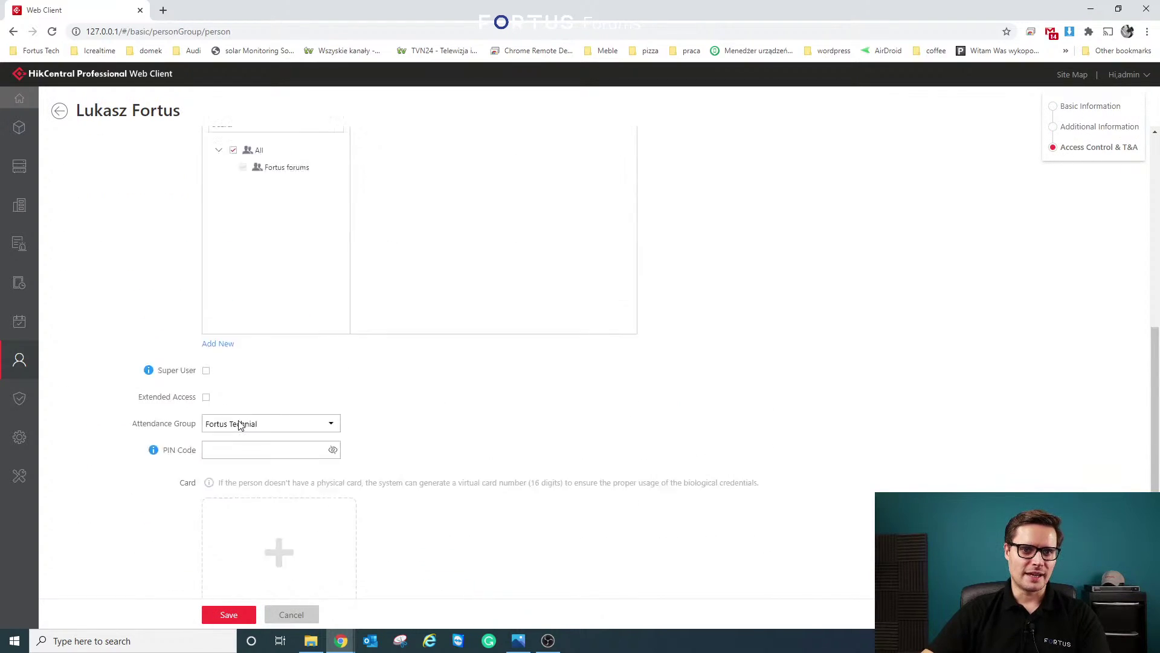
scroll(241, 420, up, 7)
scroll(220, 326, down, 8)
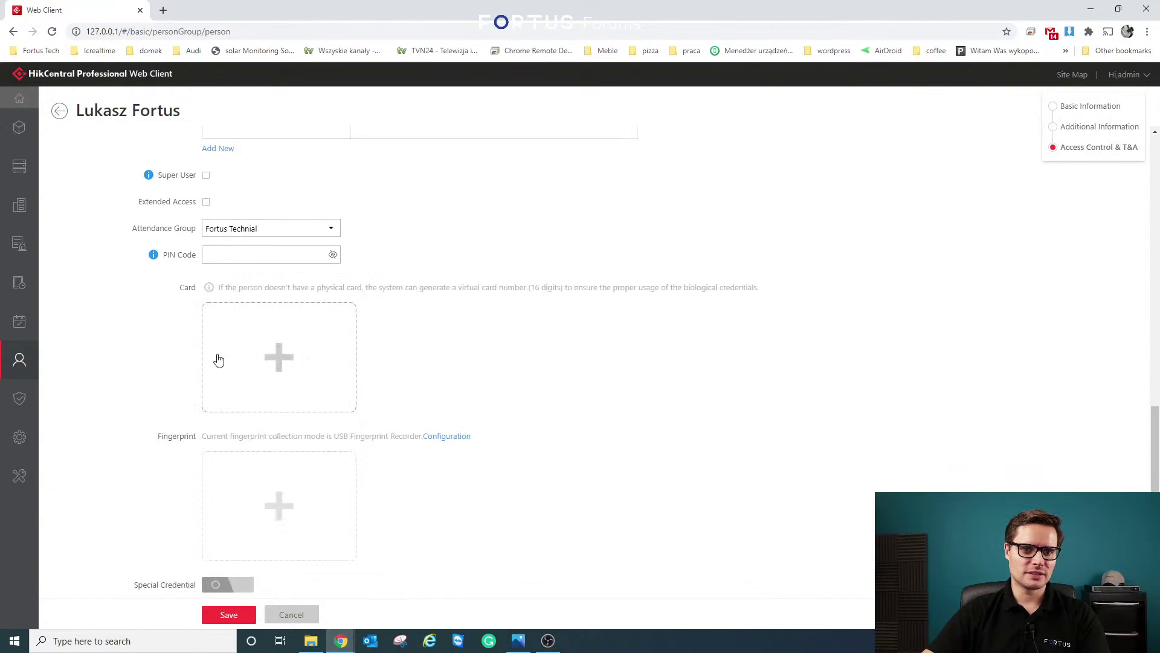
scroll(218, 361, up, 8)
click(58, 116)
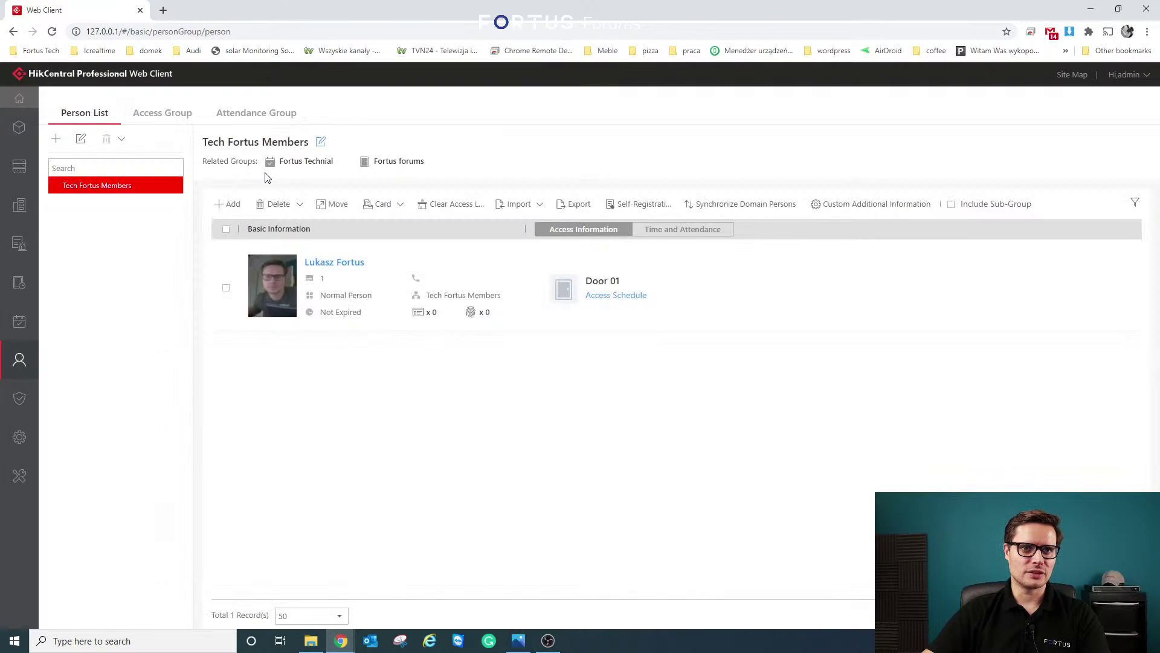
Open the Fortus forums access group for editing and inspect its group name.
click(161, 113)
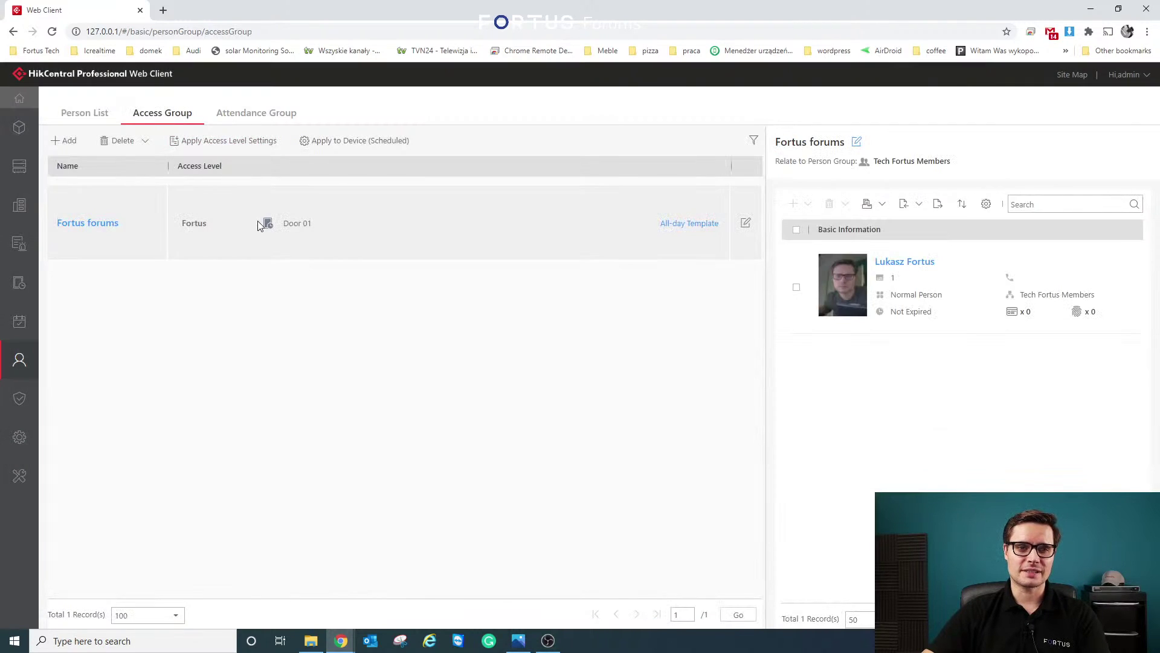
click(102, 223)
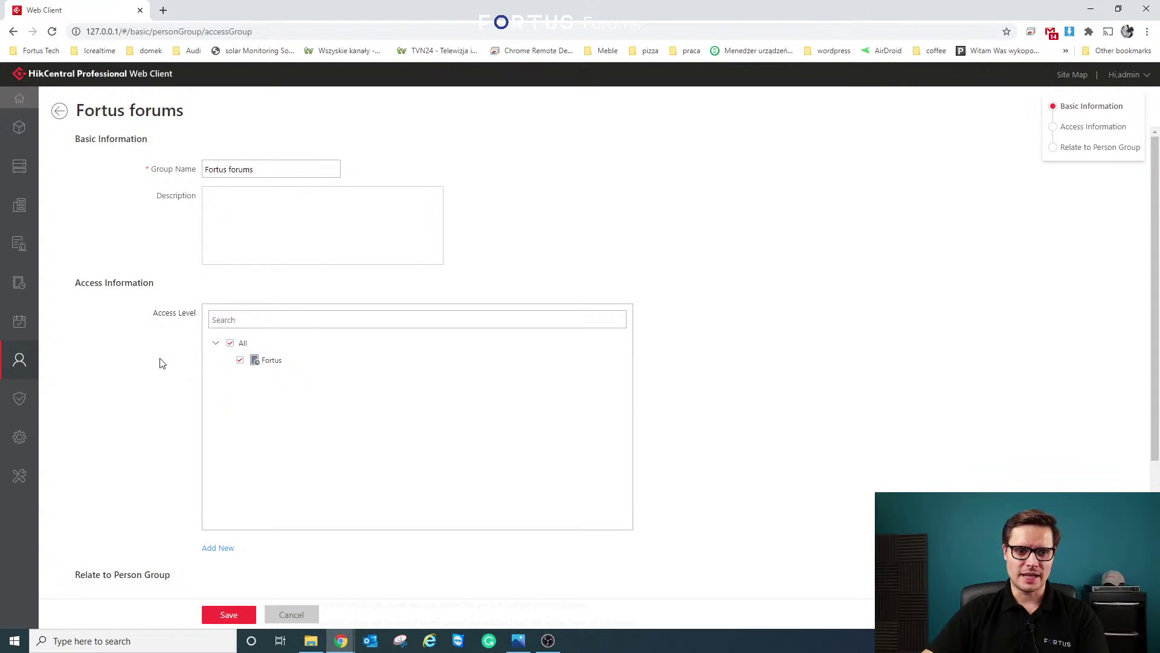
scroll(160, 362, down, 4)
scroll(138, 247, up, 4)
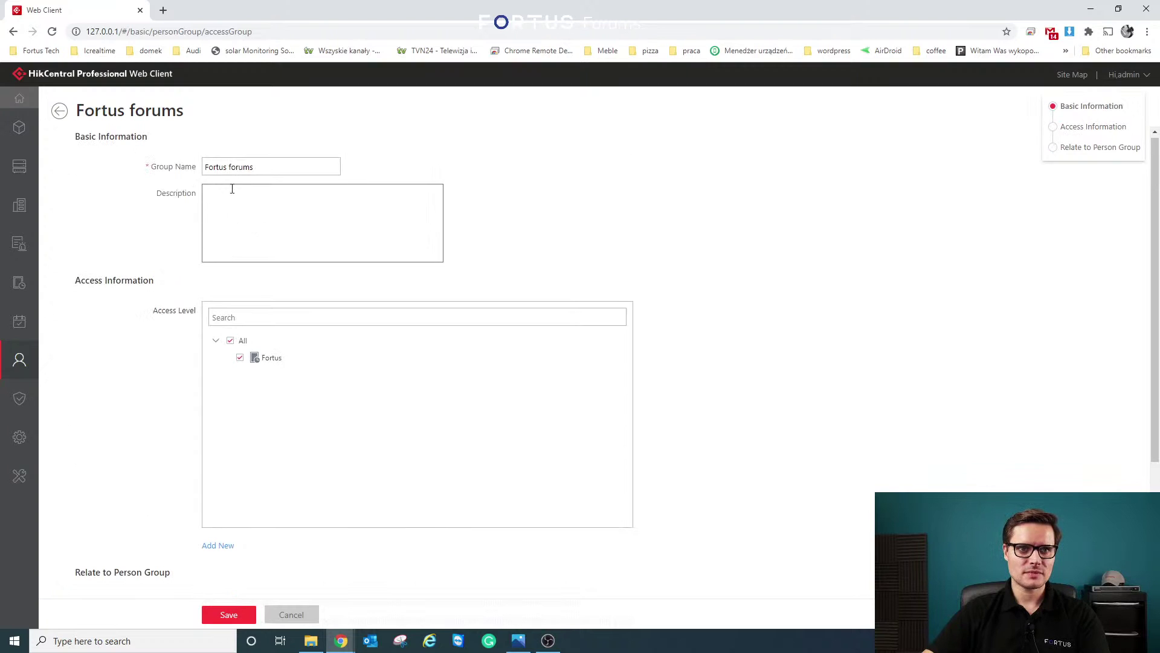
drag(266, 171, 206, 174)
click(261, 167)
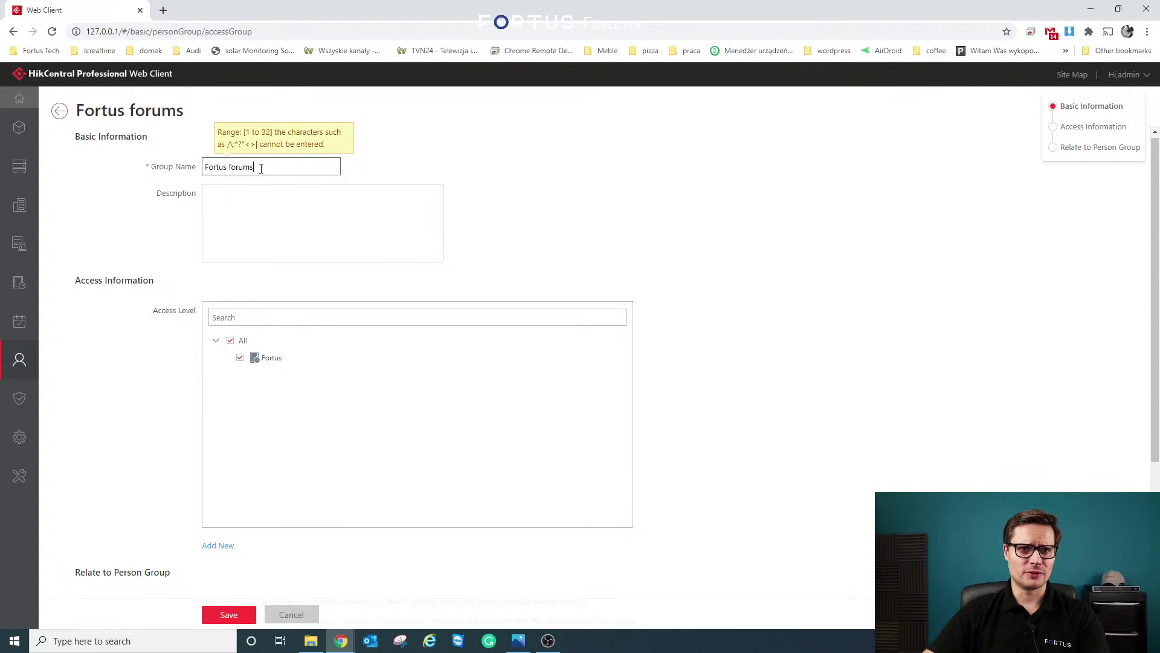
double_click(262, 167)
click(147, 458)
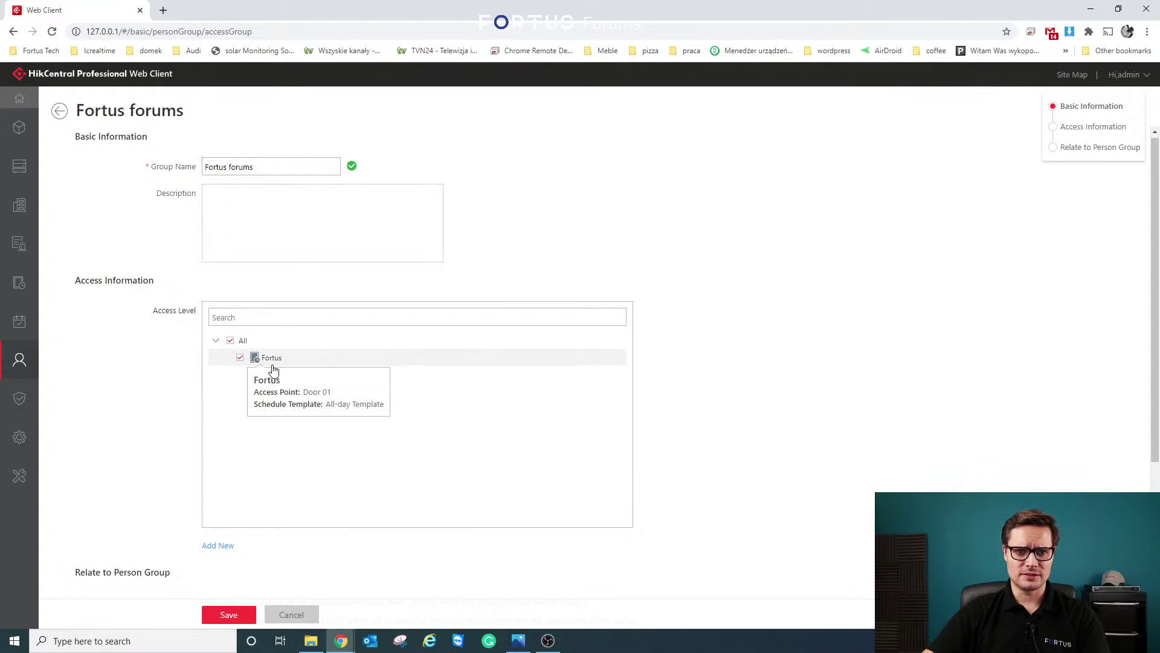
Scroll through the Fortus forums group settings, then show the Attendance Group list with Fortus Technial.
scroll(185, 403, down, 3)
scroll(187, 504, down, 1)
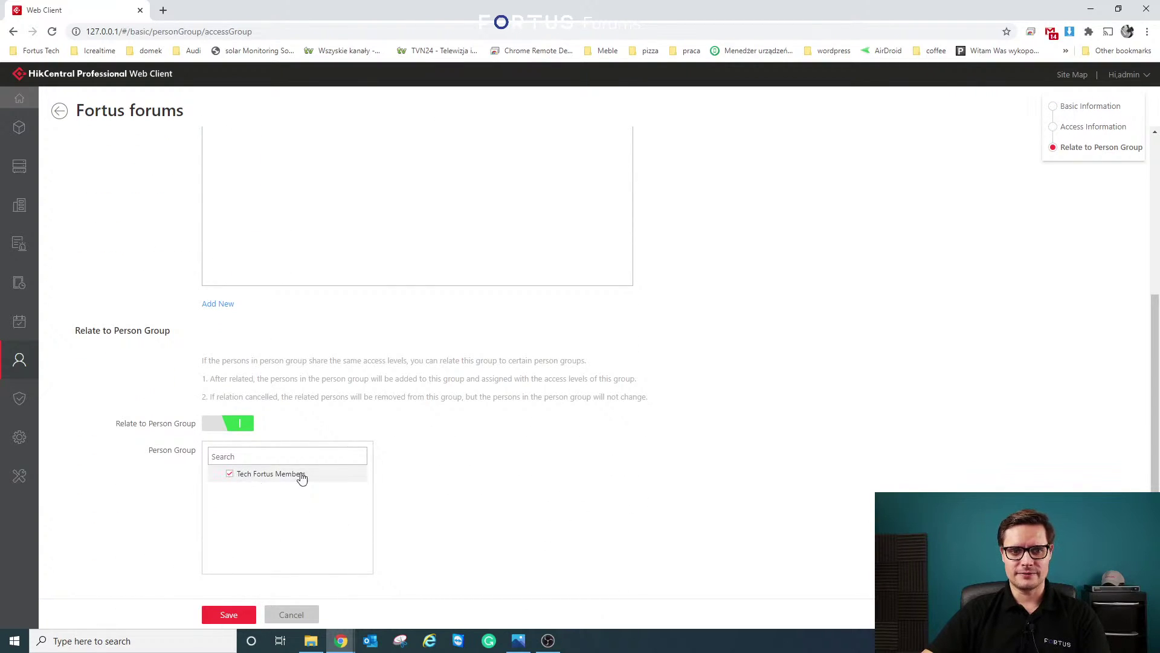
scroll(75, 299, up, 4)
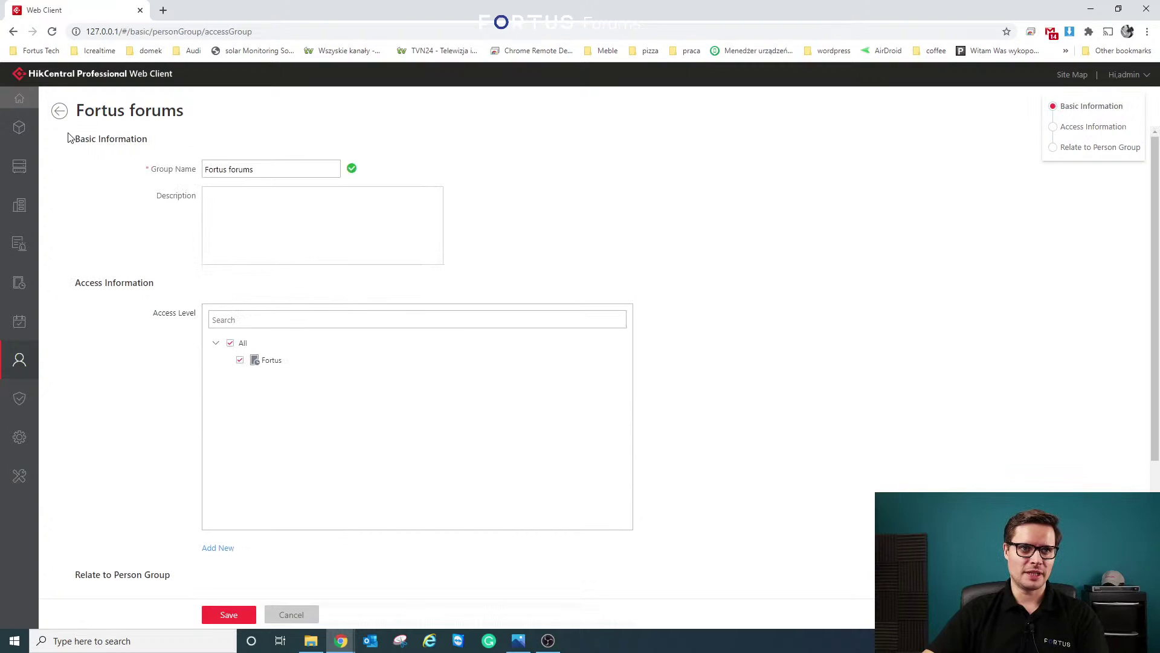
click(65, 114)
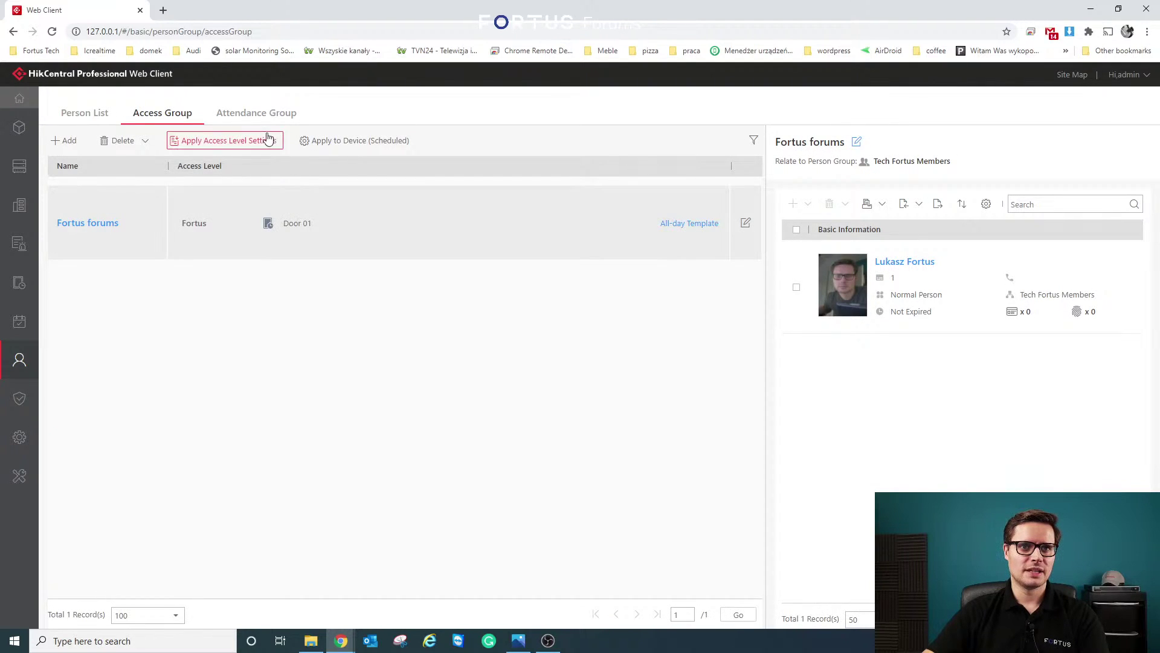
click(261, 116)
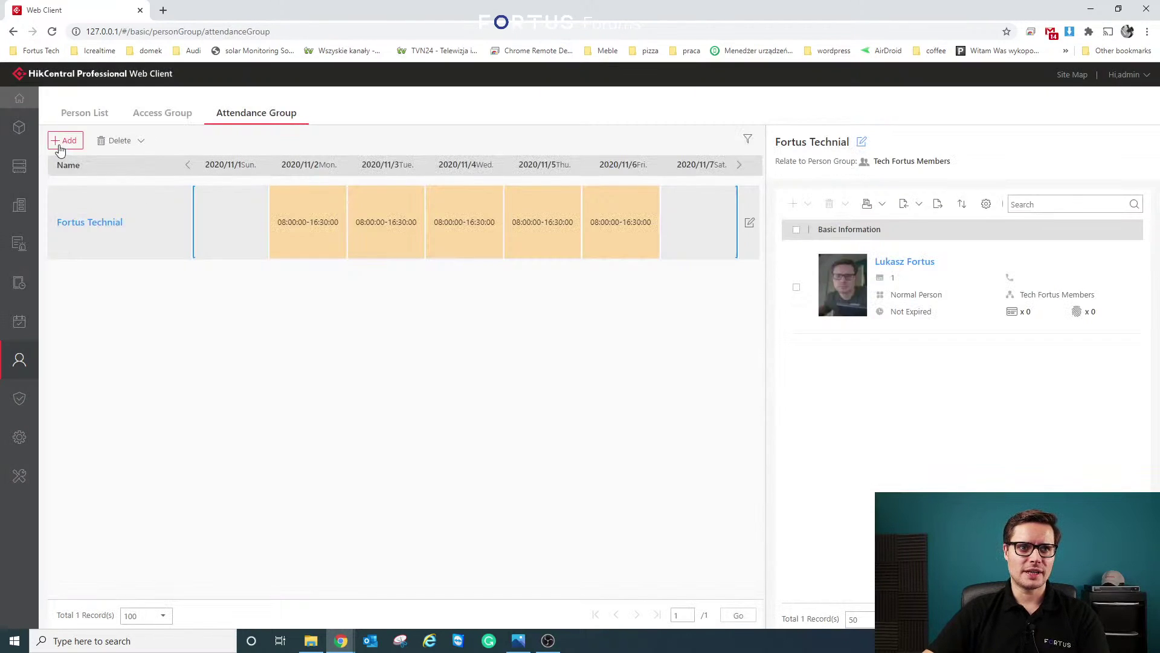
click(86, 223)
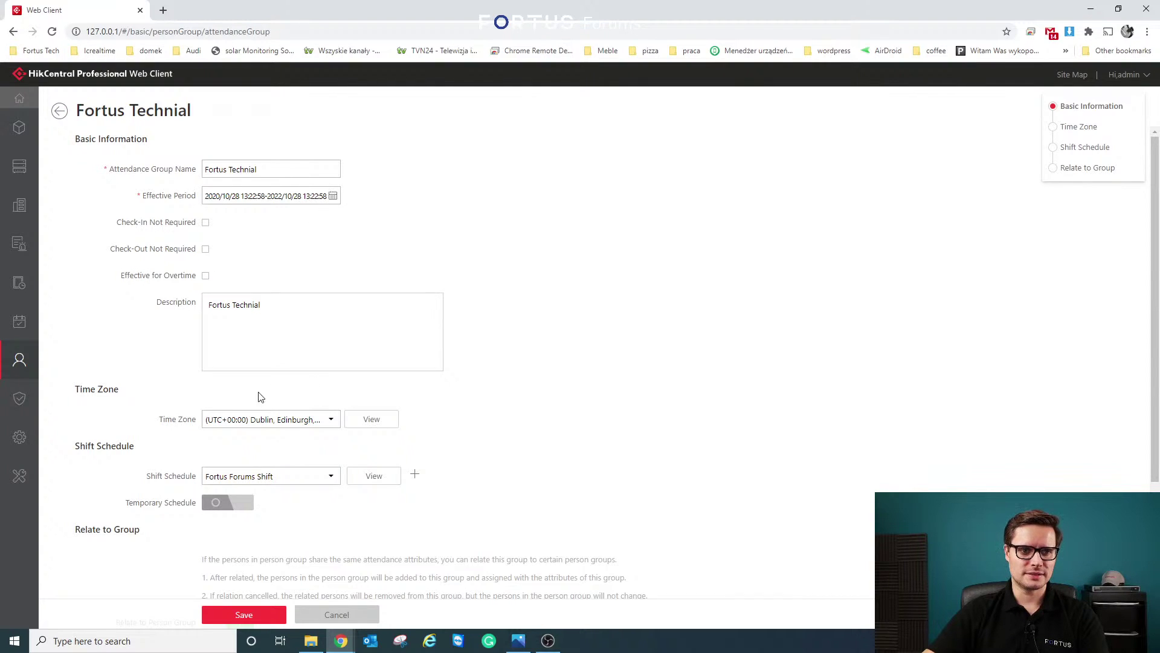
scroll(270, 452, down, 1)
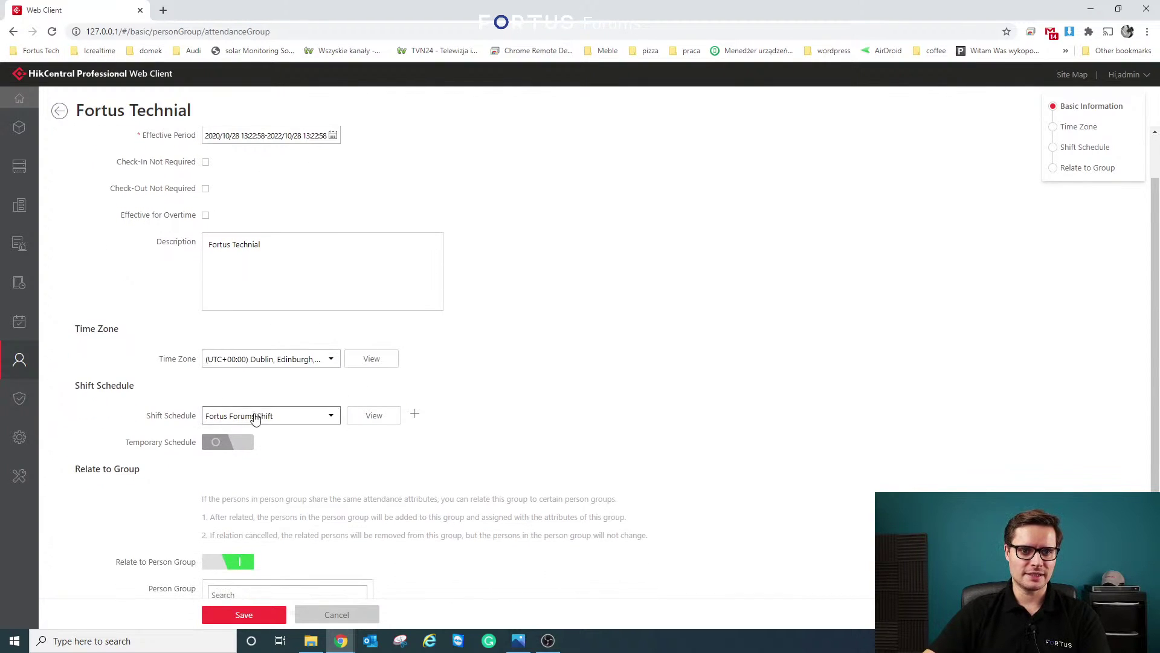
click(311, 420)
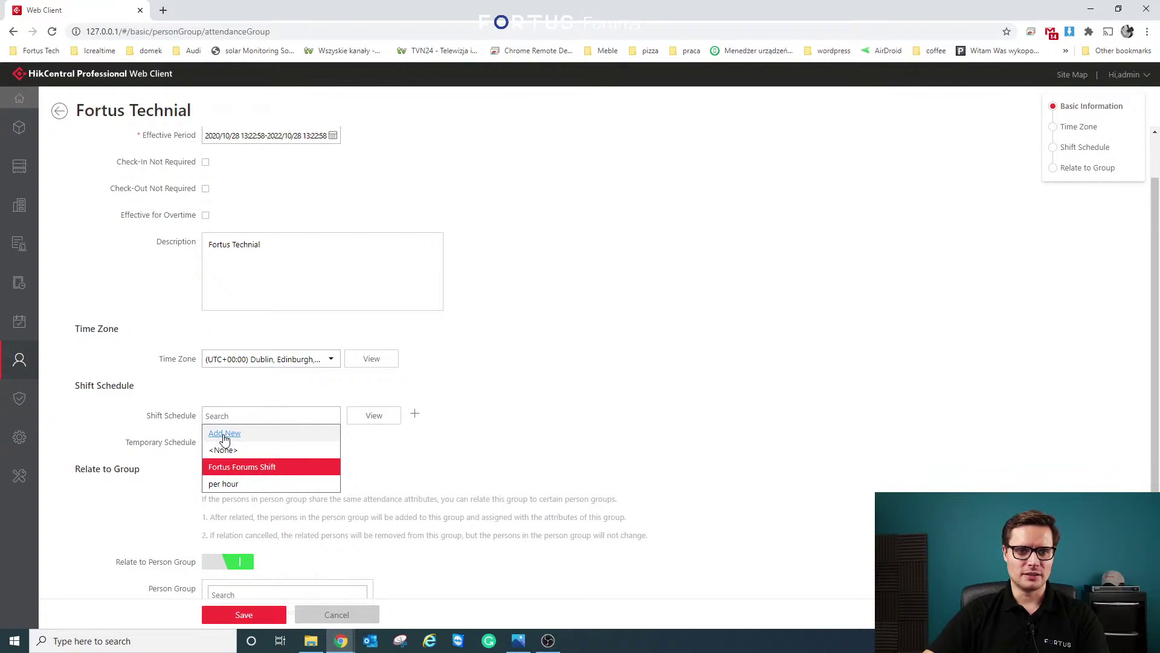
click(248, 475)
scroll(241, 454, down, 2)
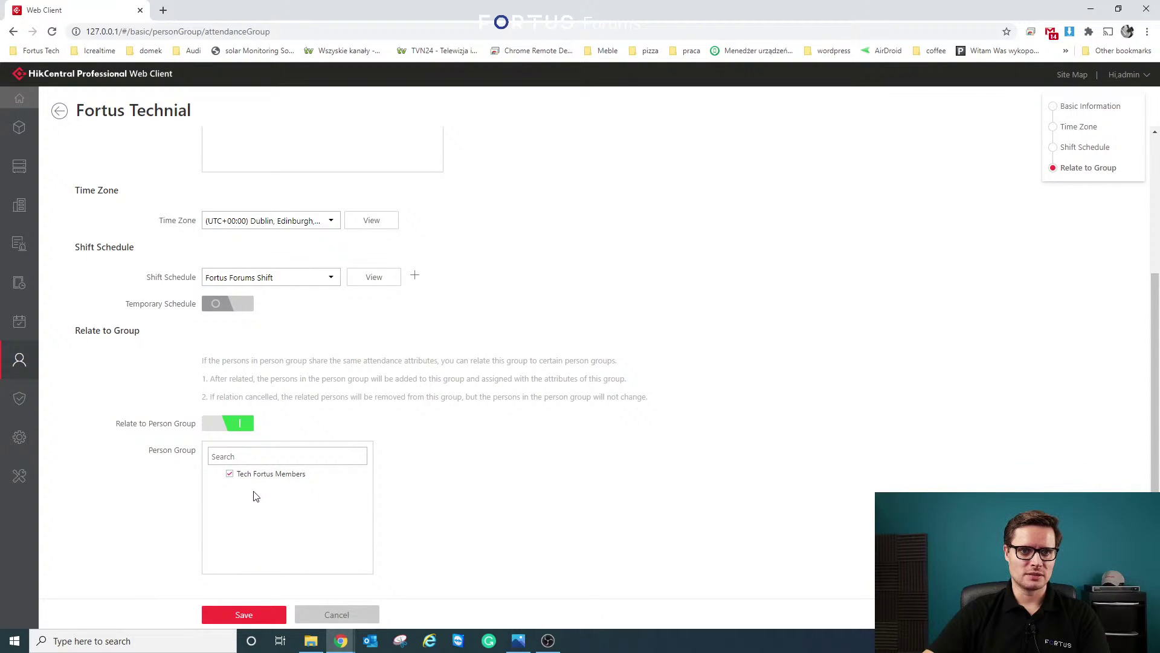
scroll(275, 506, up, 3)
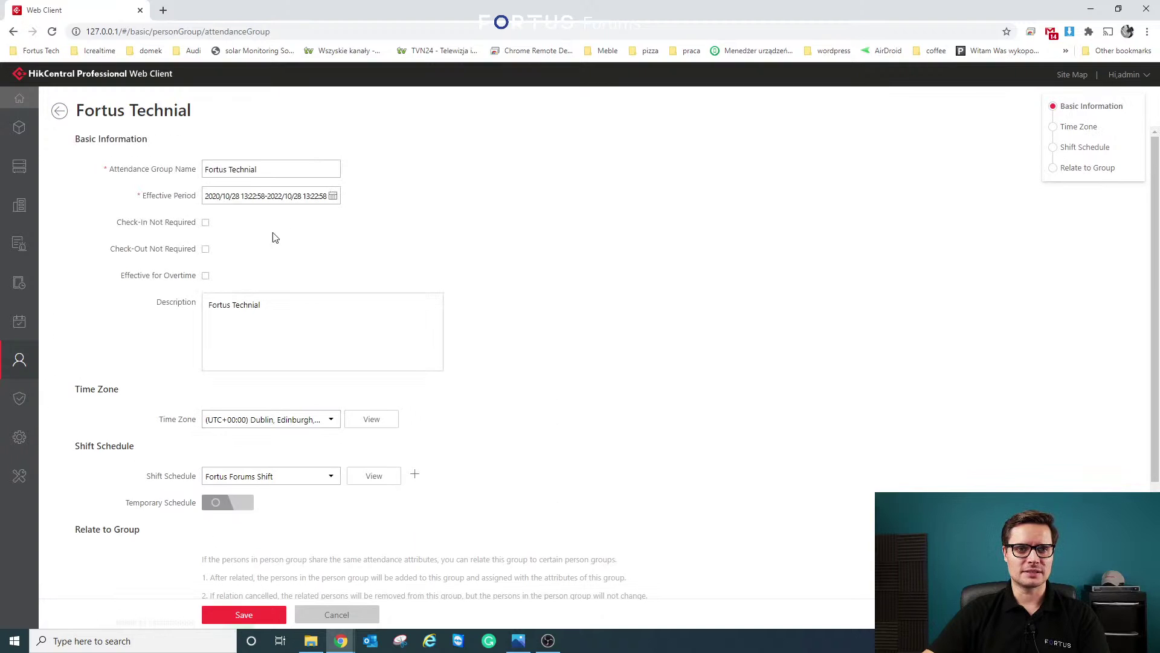
scroll(214, 360, down, 3)
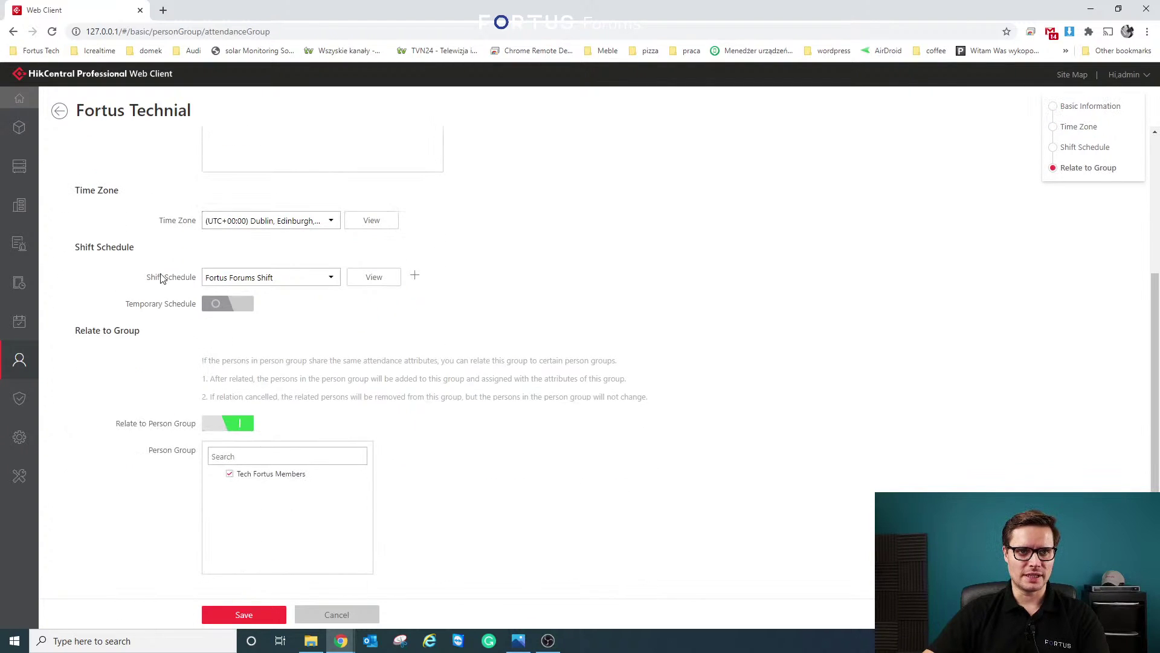
scroll(161, 278, up, 3)
click(59, 111)
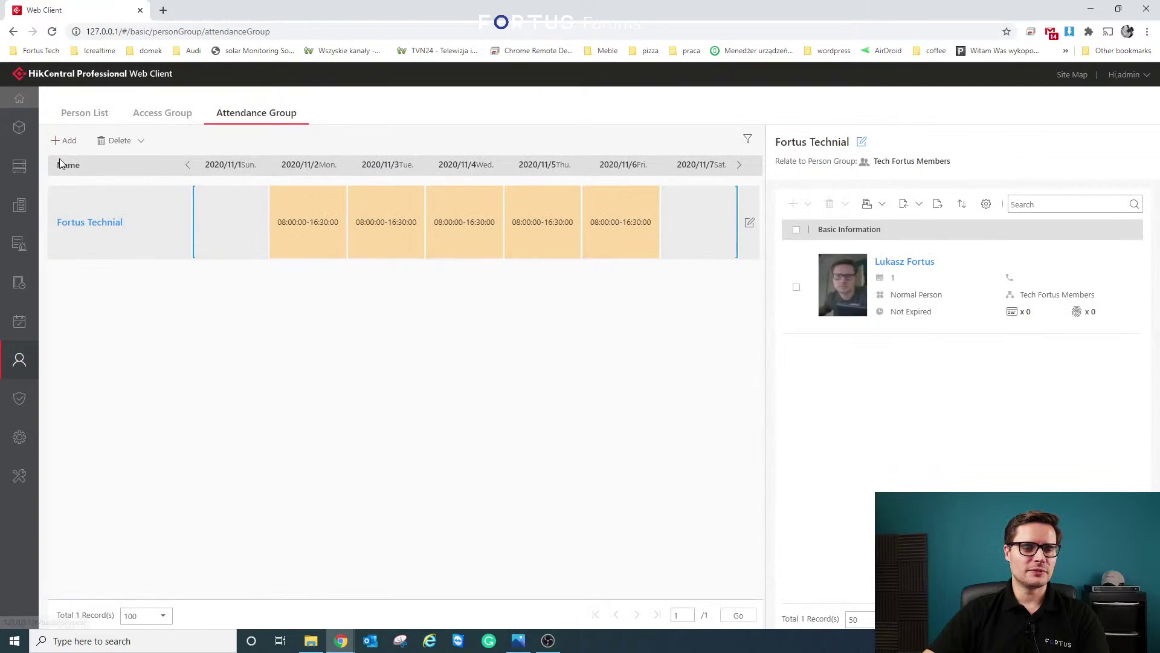
Inspect the FT access control device's settings in Physical View, then return to the device list.
click(20, 165)
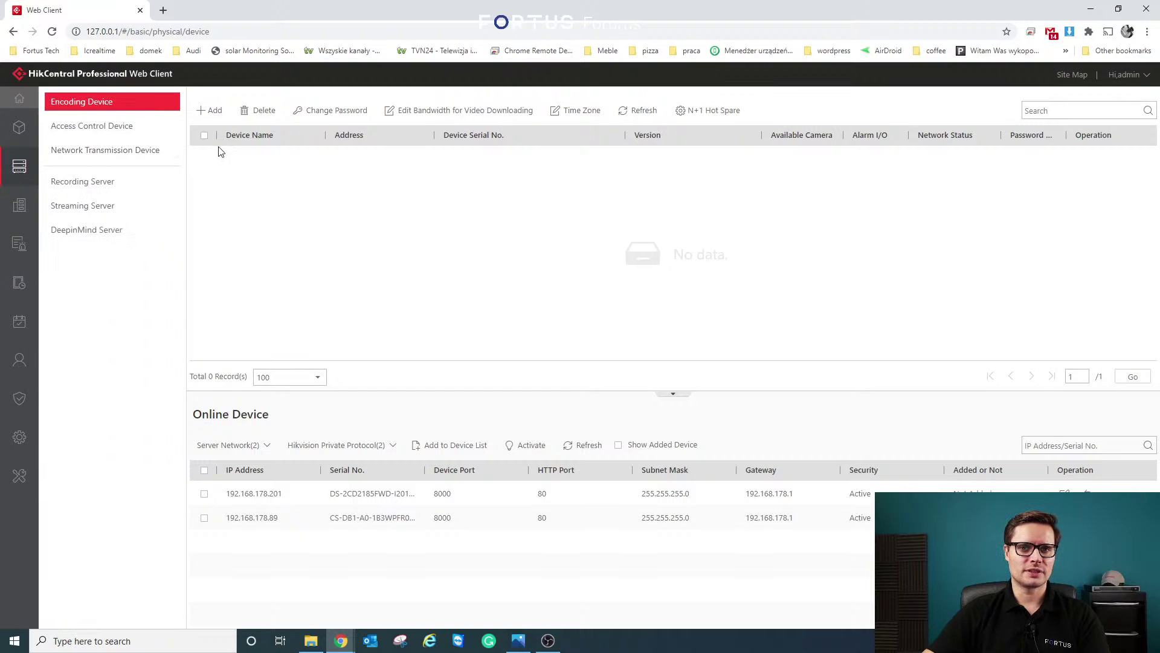
click(128, 128)
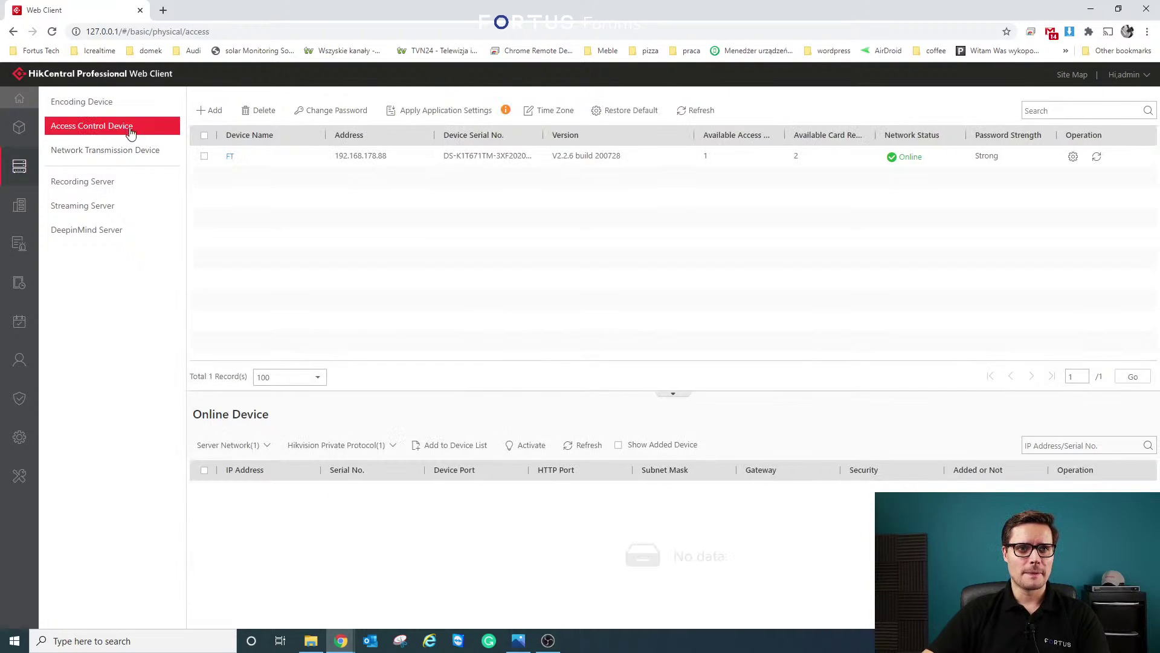
click(230, 158)
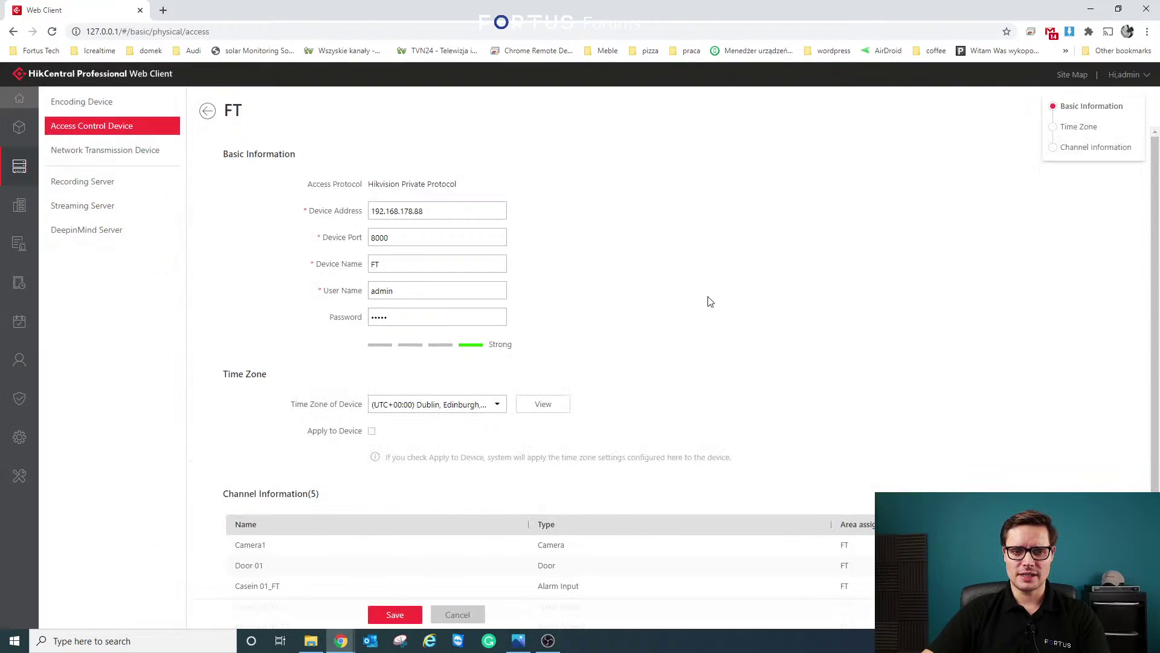
scroll(710, 301, down, 2)
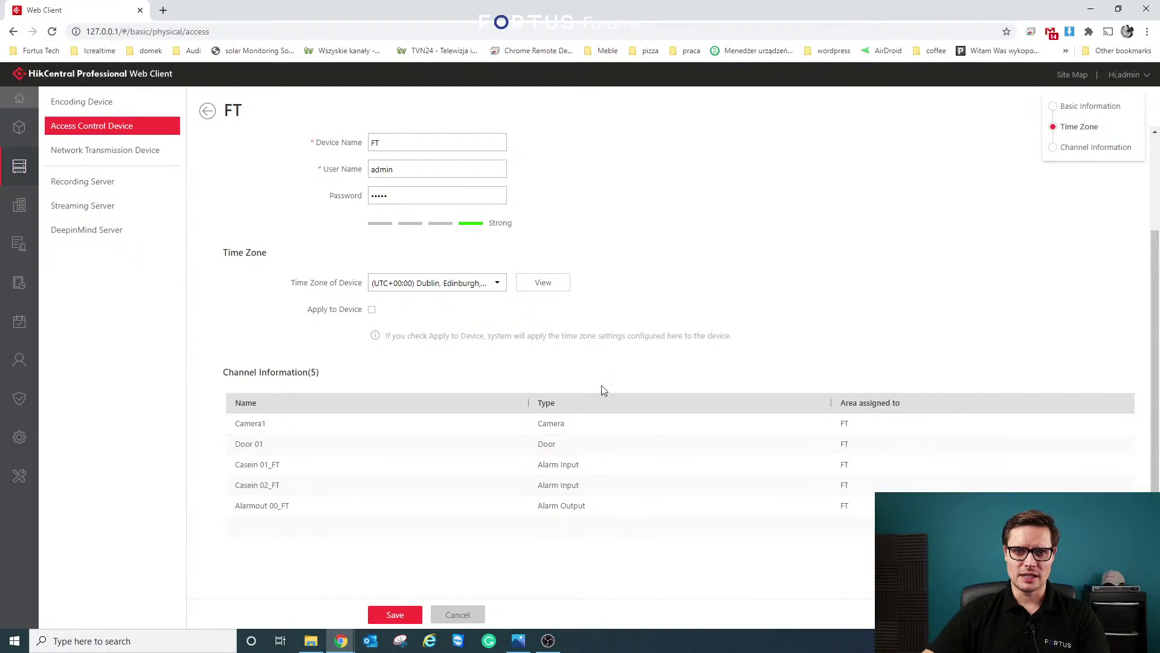
scroll(604, 375, up, 2)
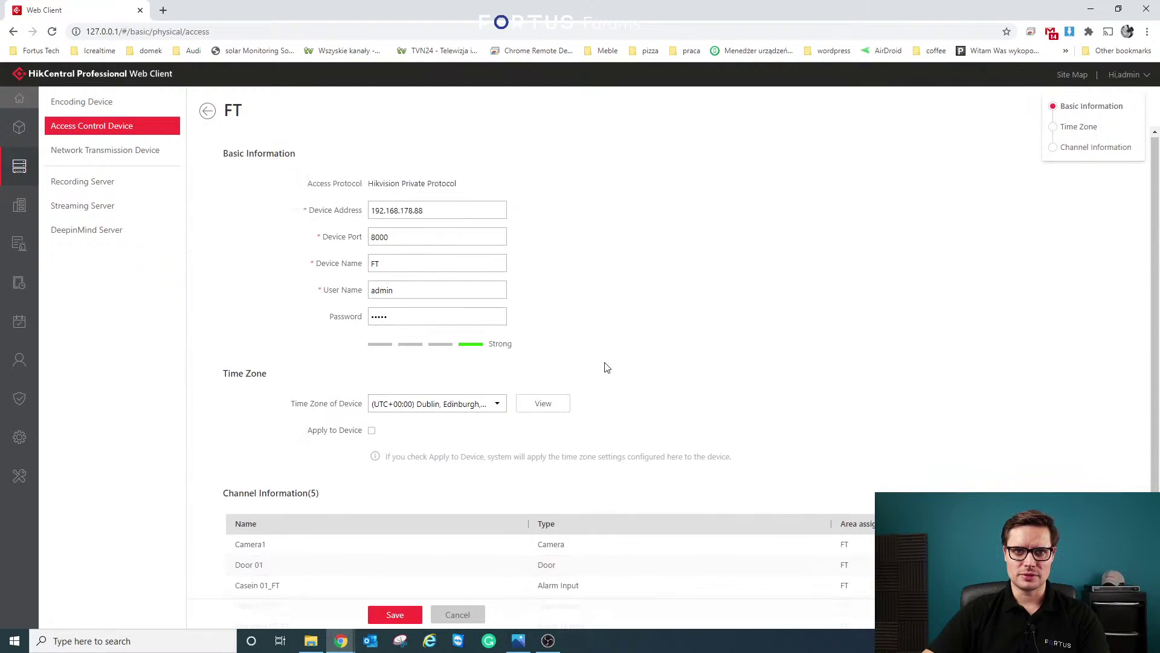
click(207, 112)
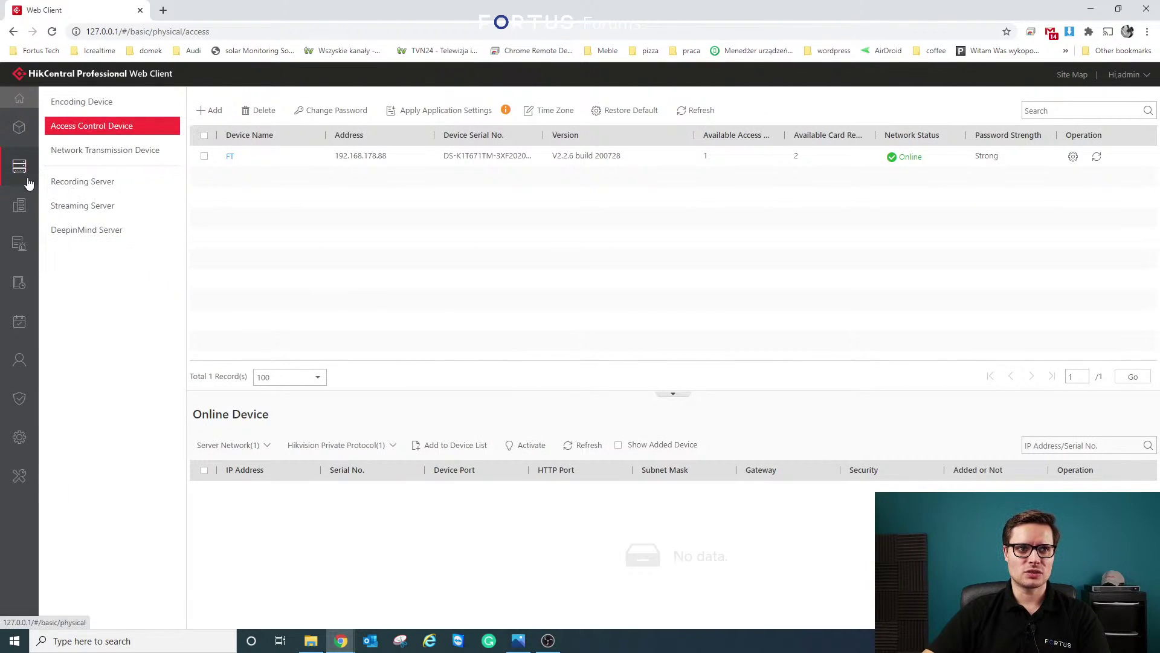
Show the HikCentral Fortus Forums area's doors in Logical View, with Door 01 online and locked.
mouse_move(22, 206)
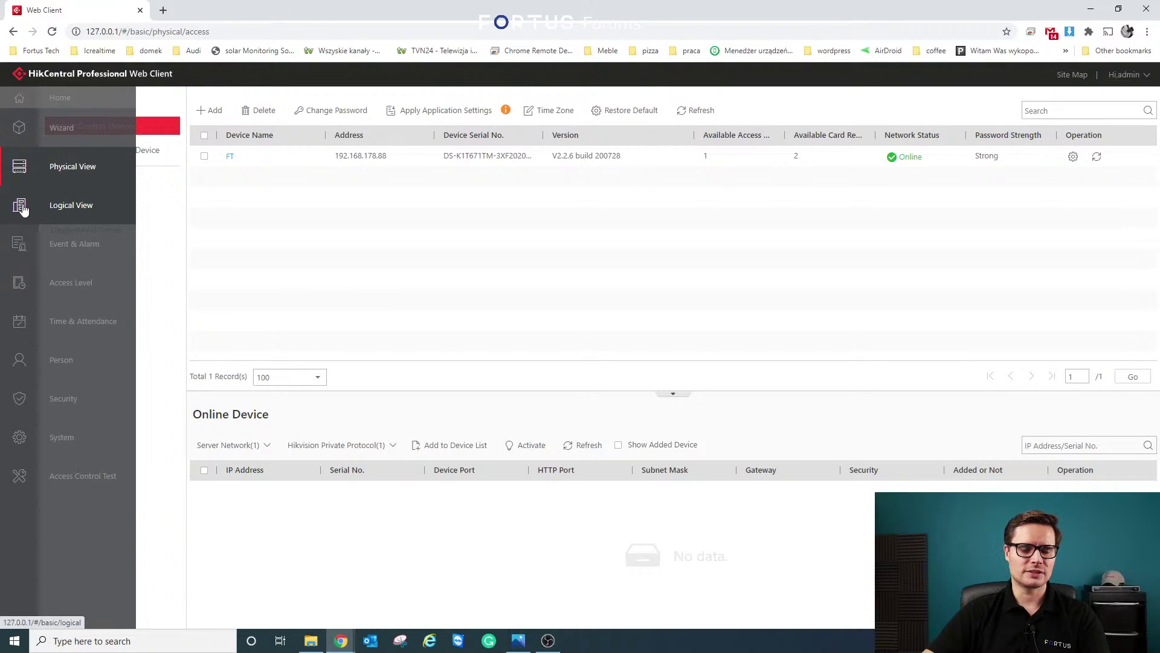
click(22, 207)
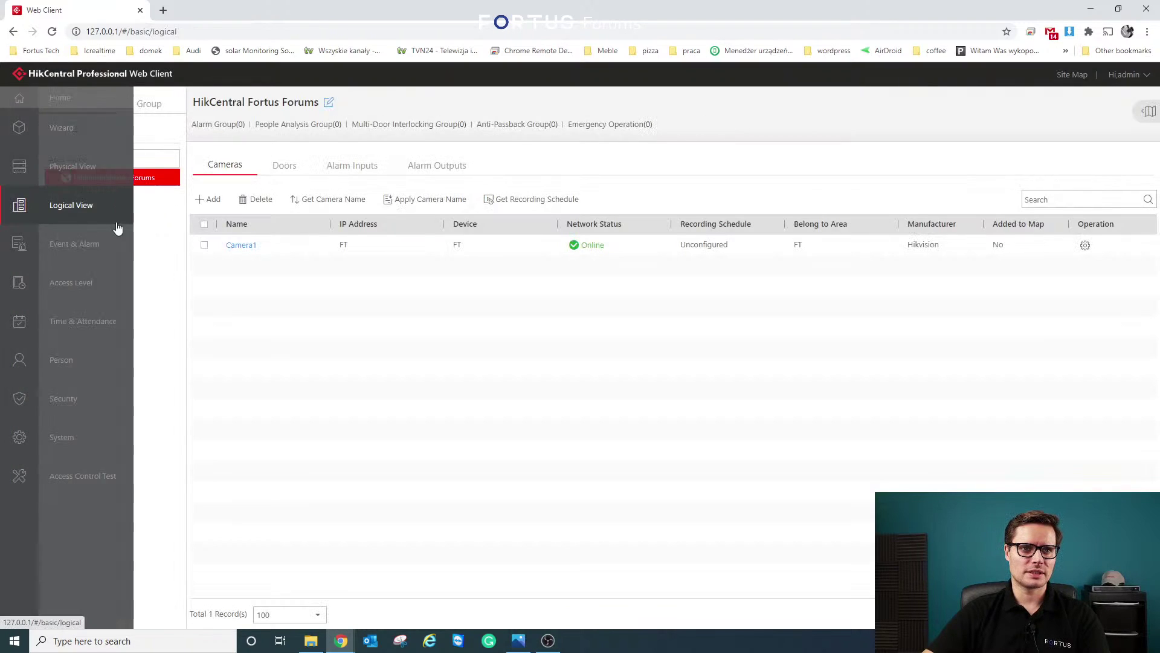
click(284, 168)
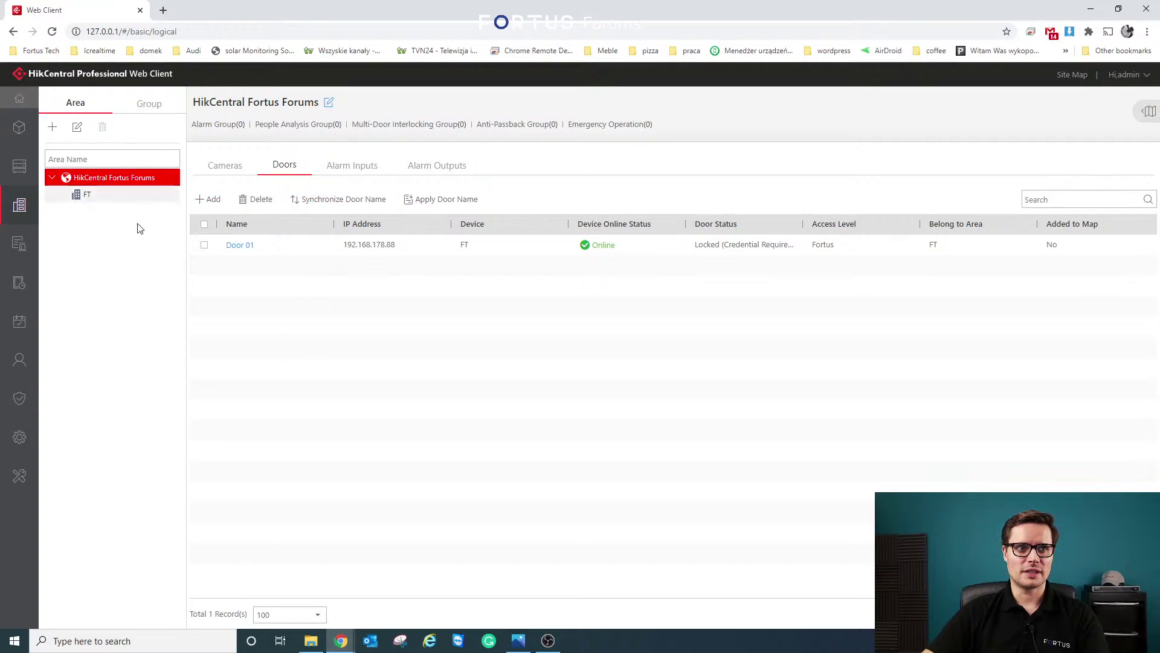
In Time & Attendance General Rule, make the weekend Sunday and Saturday, removing Friday.
click(18, 100)
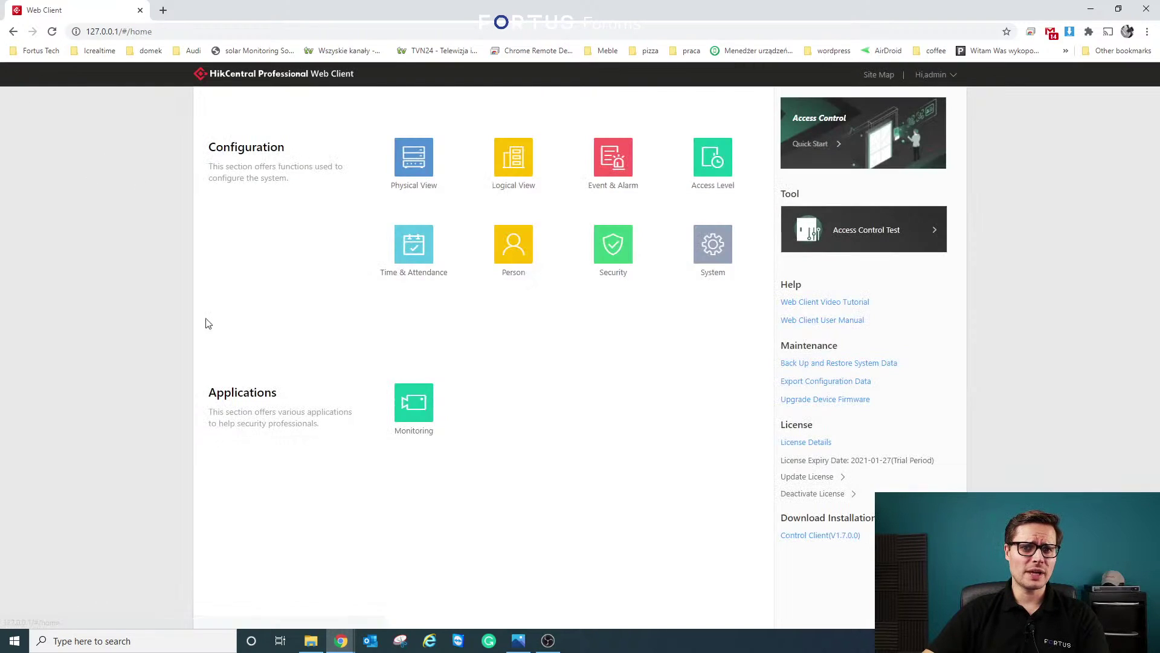
click(436, 254)
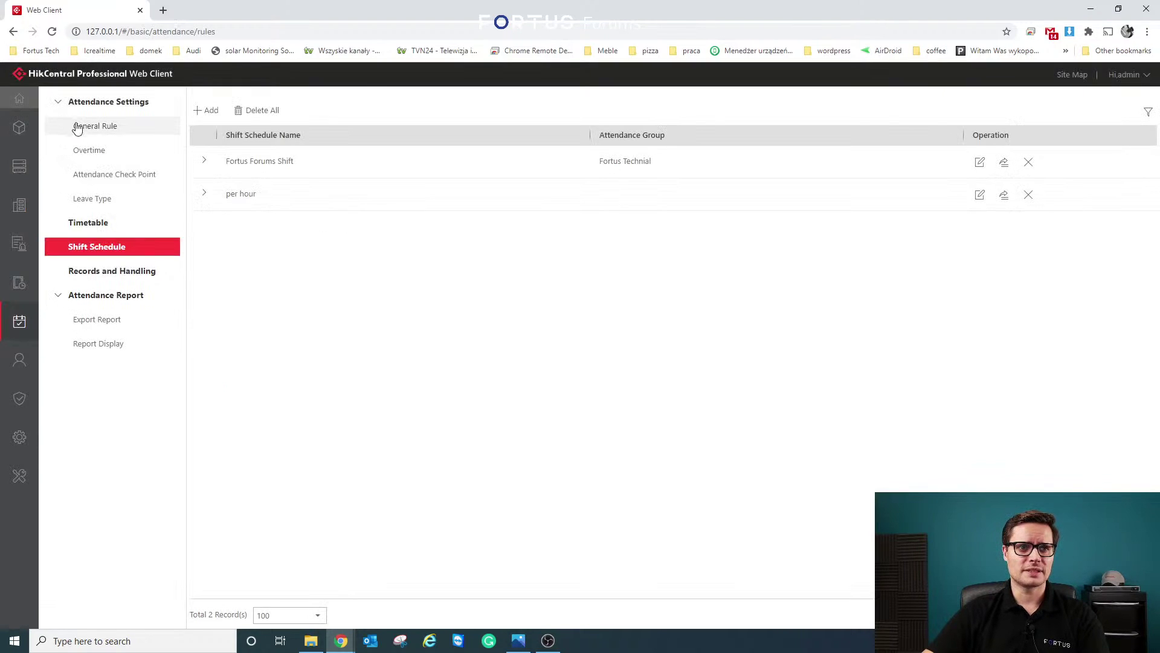
click(107, 125)
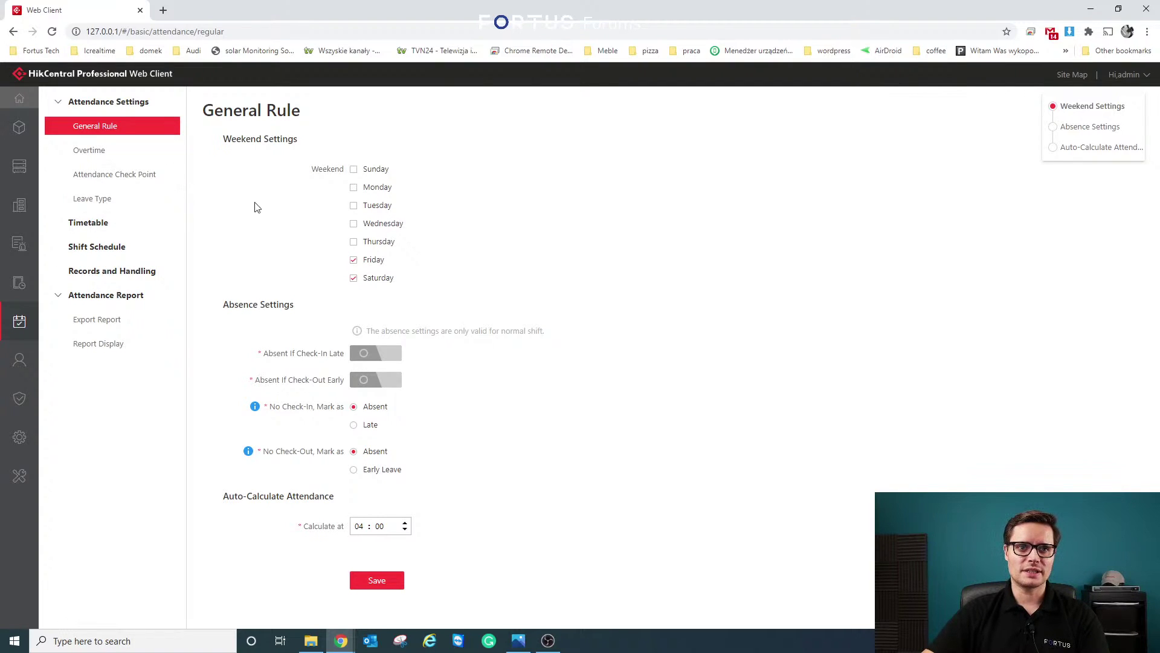
click(353, 169)
click(354, 279)
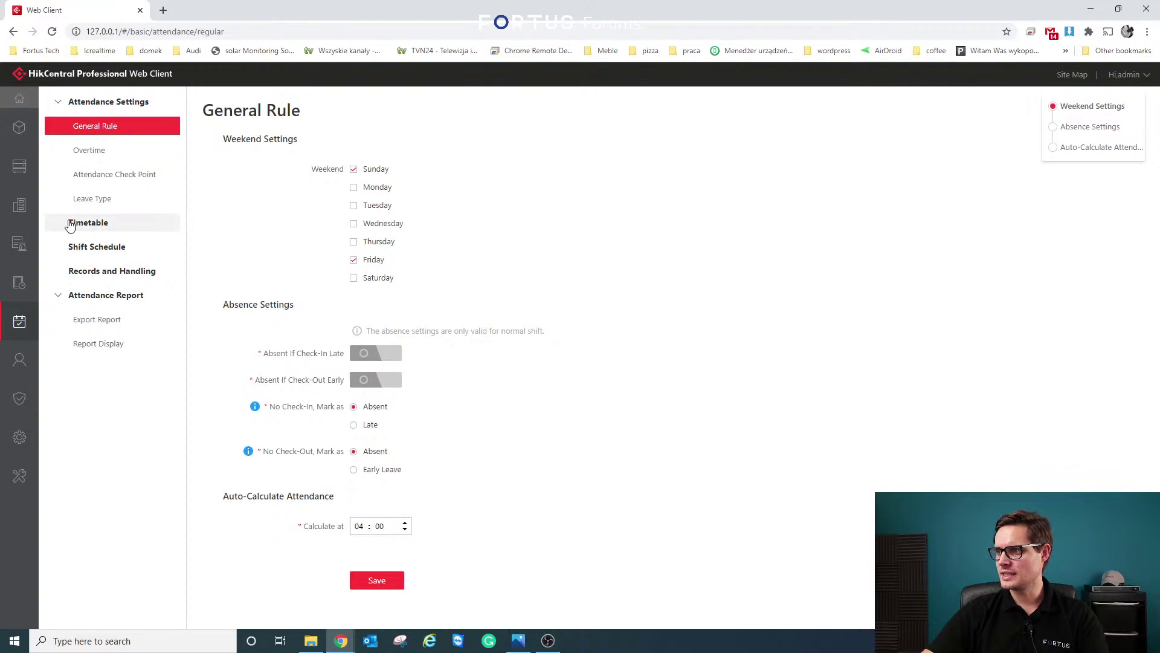
click(354, 260)
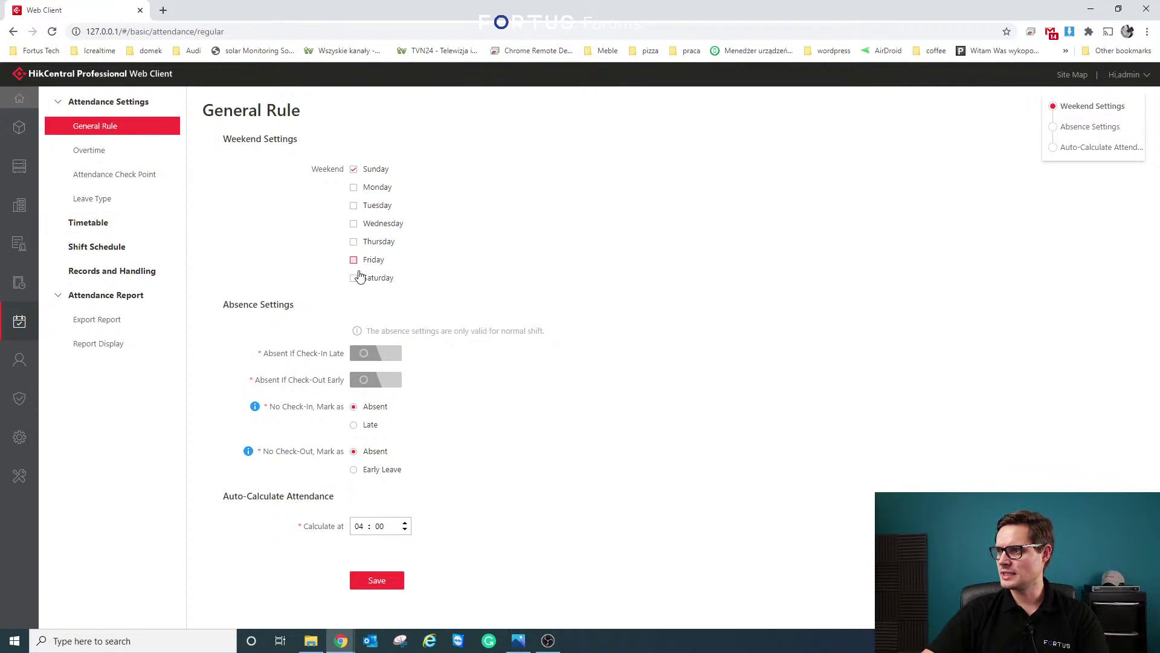
click(354, 279)
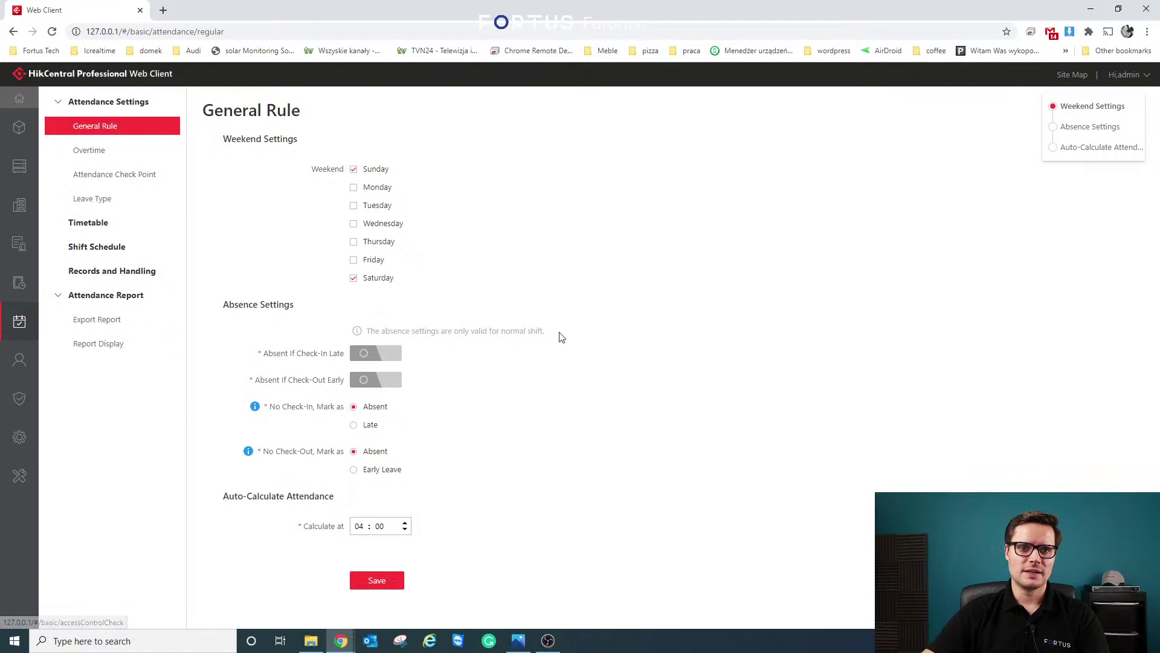
Try the absence options, leaving late check-ins uncounted and missing check-ins marked absent.
click(358, 354)
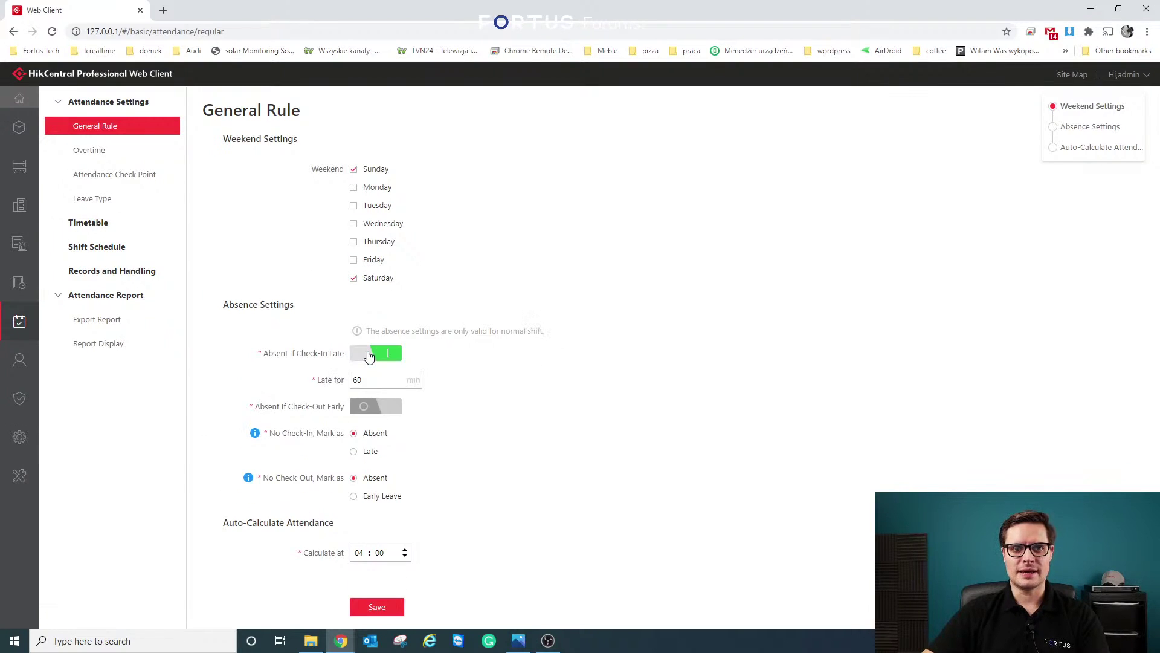
click(364, 380)
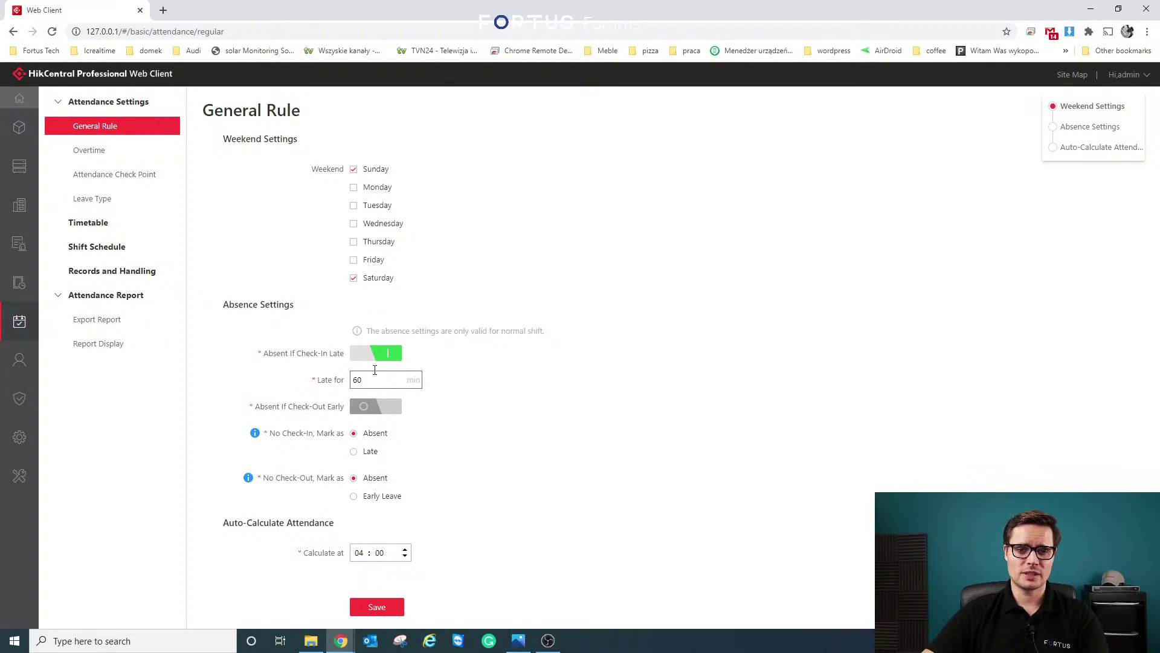
click(376, 354)
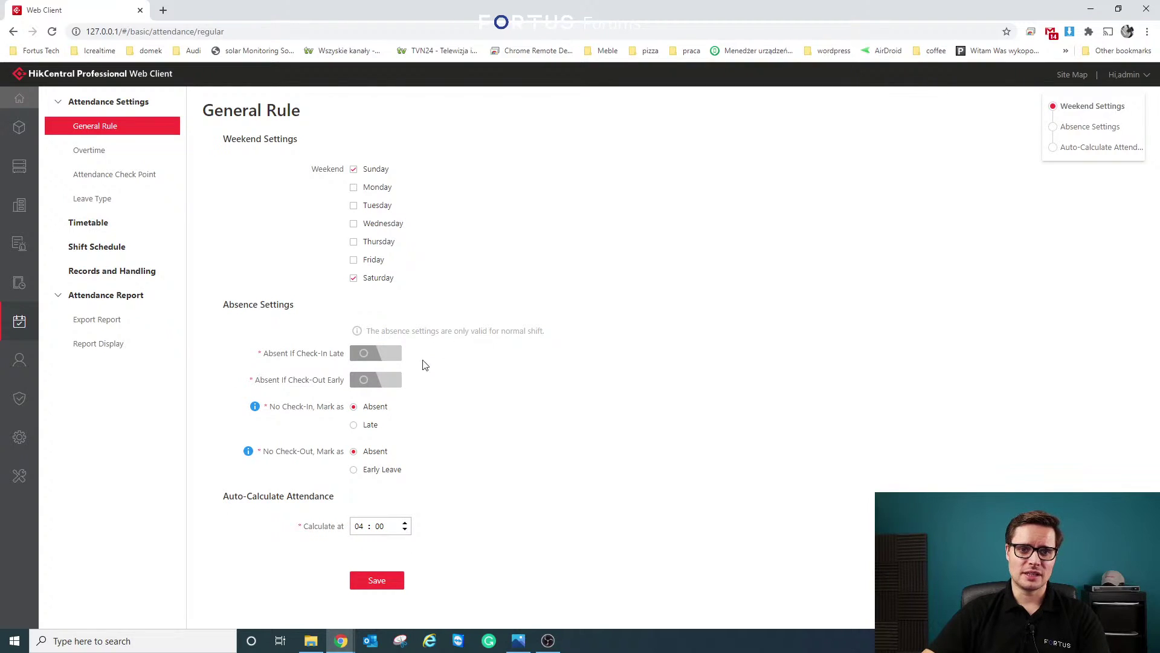
click(357, 425)
click(364, 409)
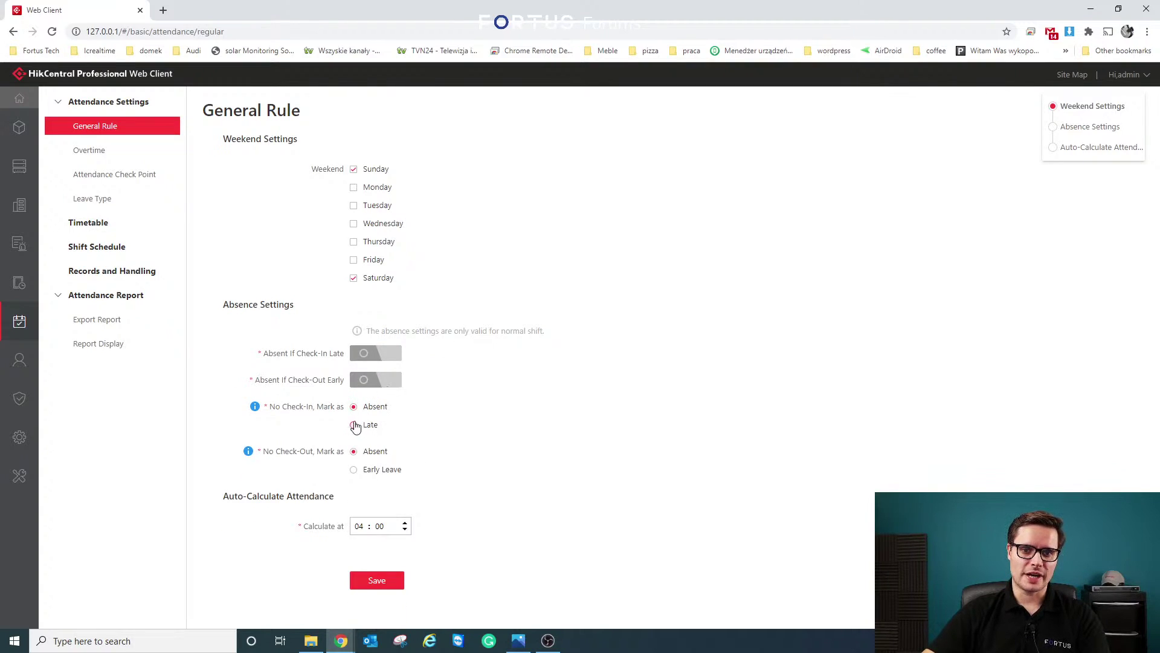
click(358, 426)
click(355, 407)
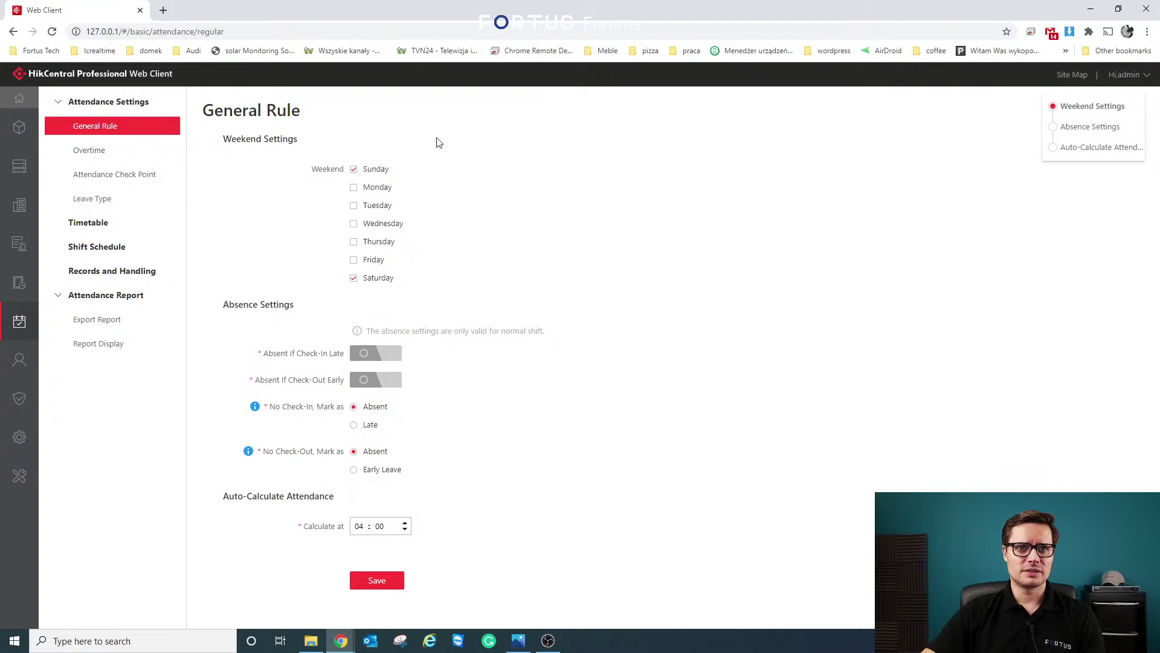
click(95, 158)
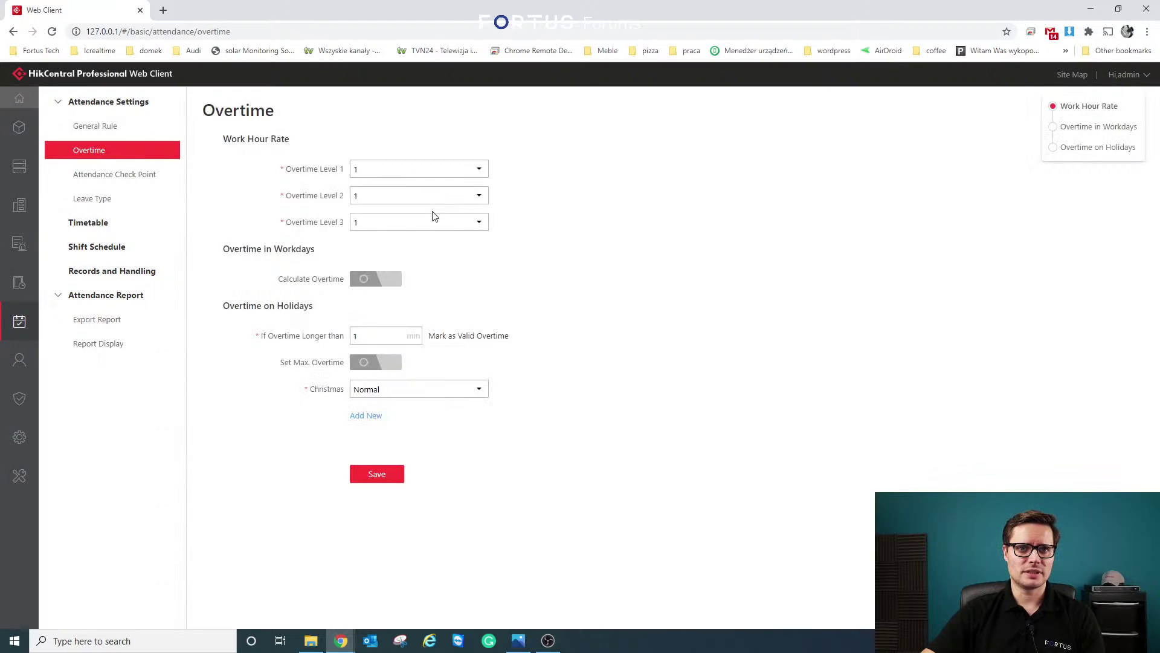
Check the Overtime Level 1 rate choices keeping rate 1, then show Attendance Check Point with Door 01.
click(368, 173)
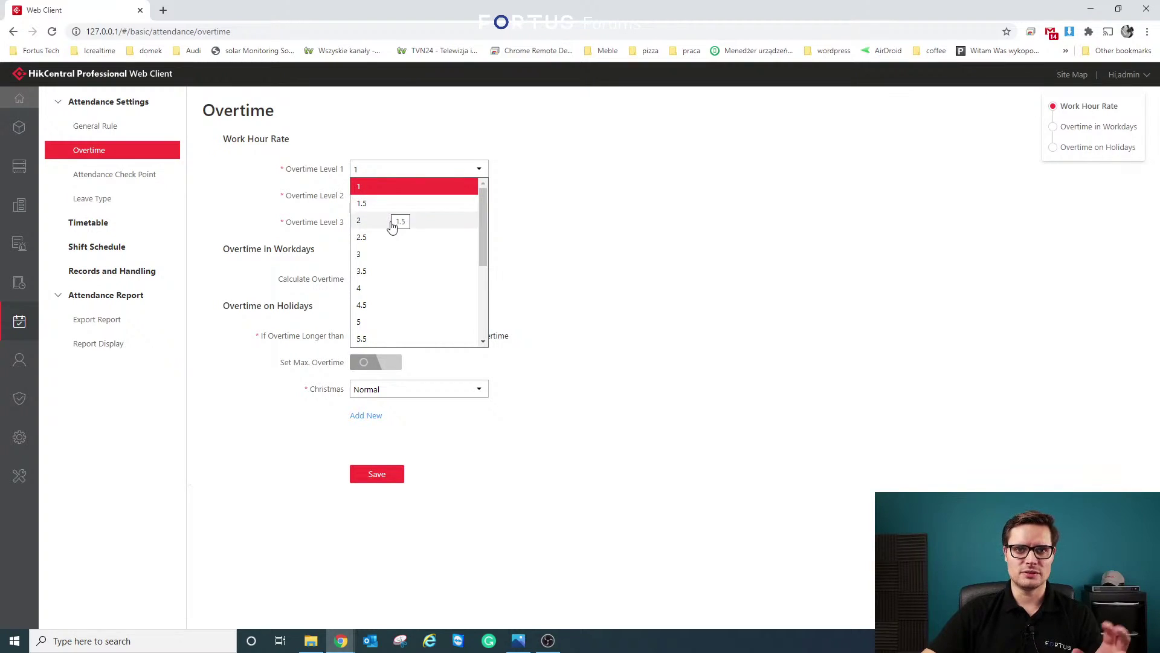
click(592, 201)
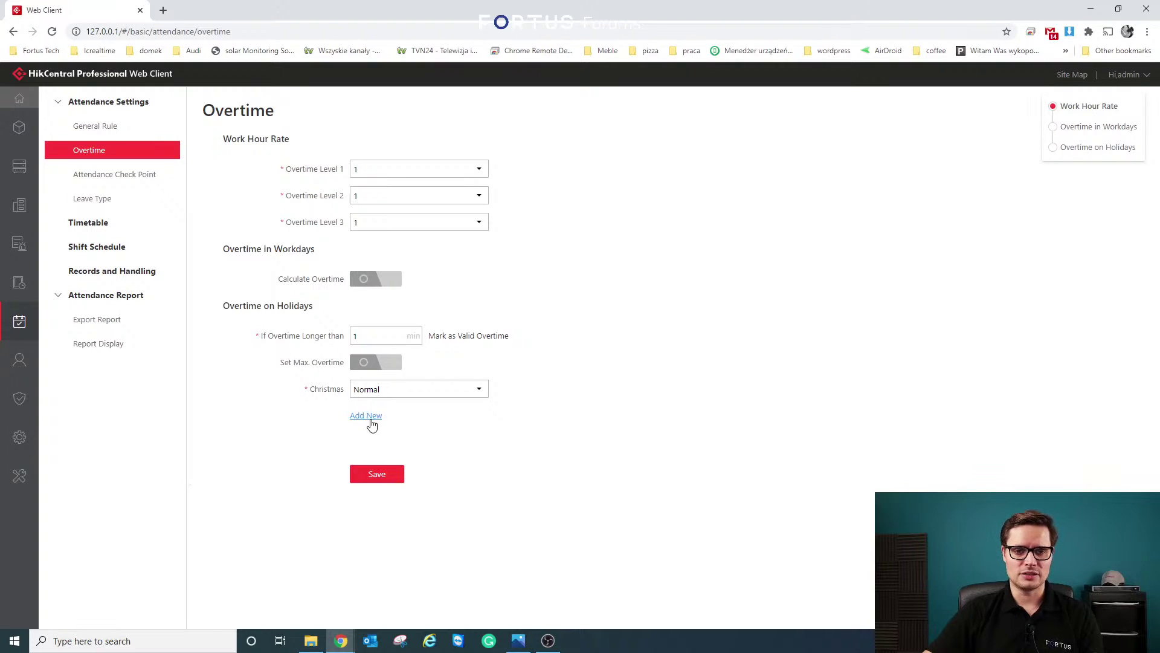
click(117, 181)
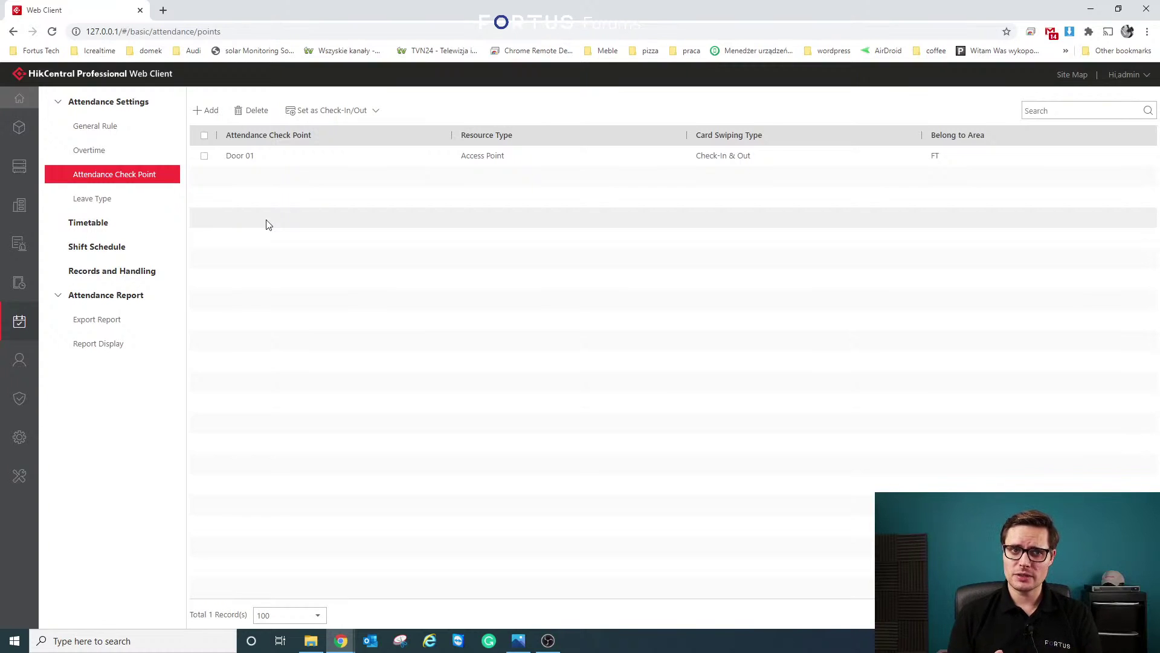
Select Door 01 and view its Set as Check-In/Out role options.
click(204, 156)
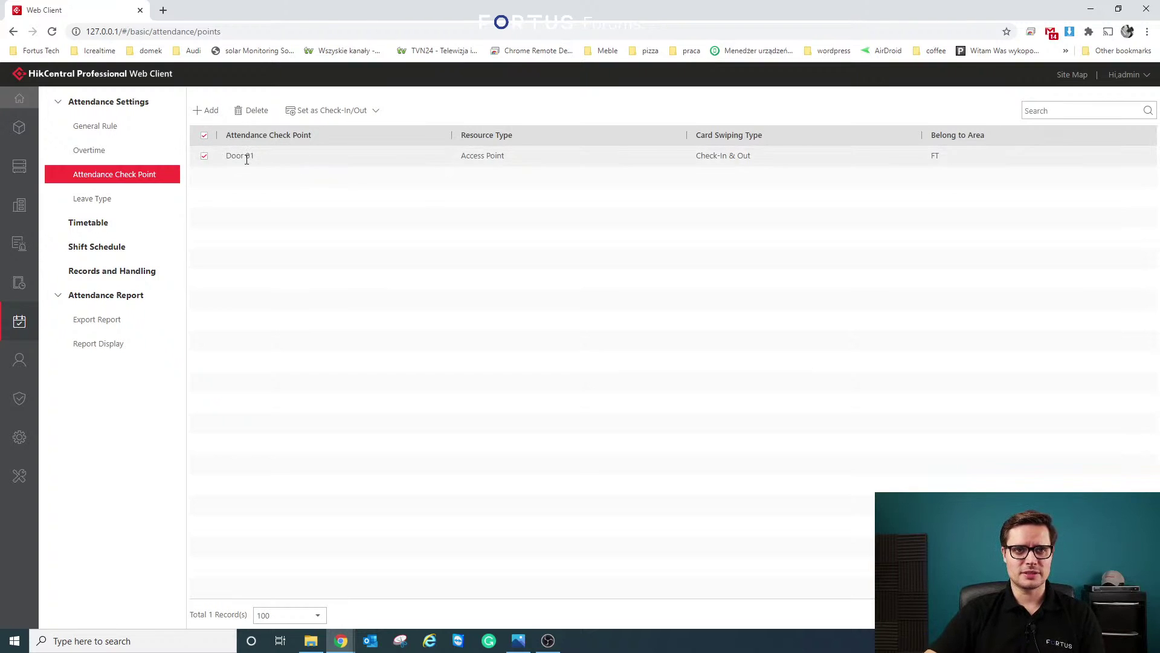
click(370, 112)
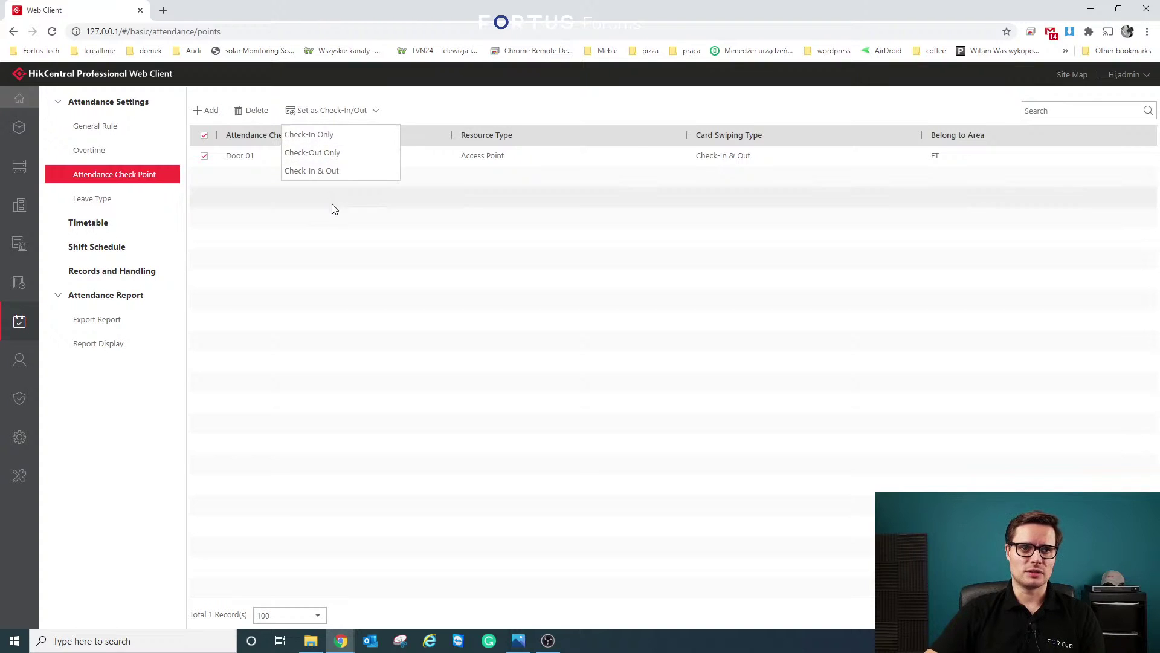
In Leave Type, browse the Day Off in Lieu, Go out on Business, and Leave's eight types.
click(97, 204)
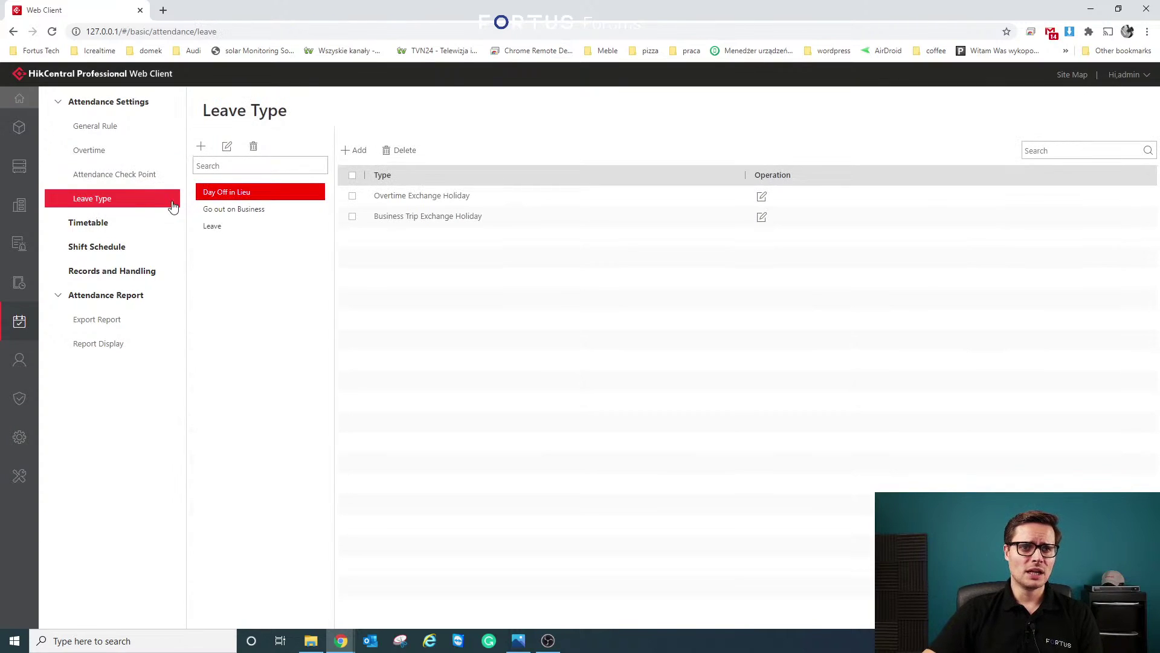
click(241, 210)
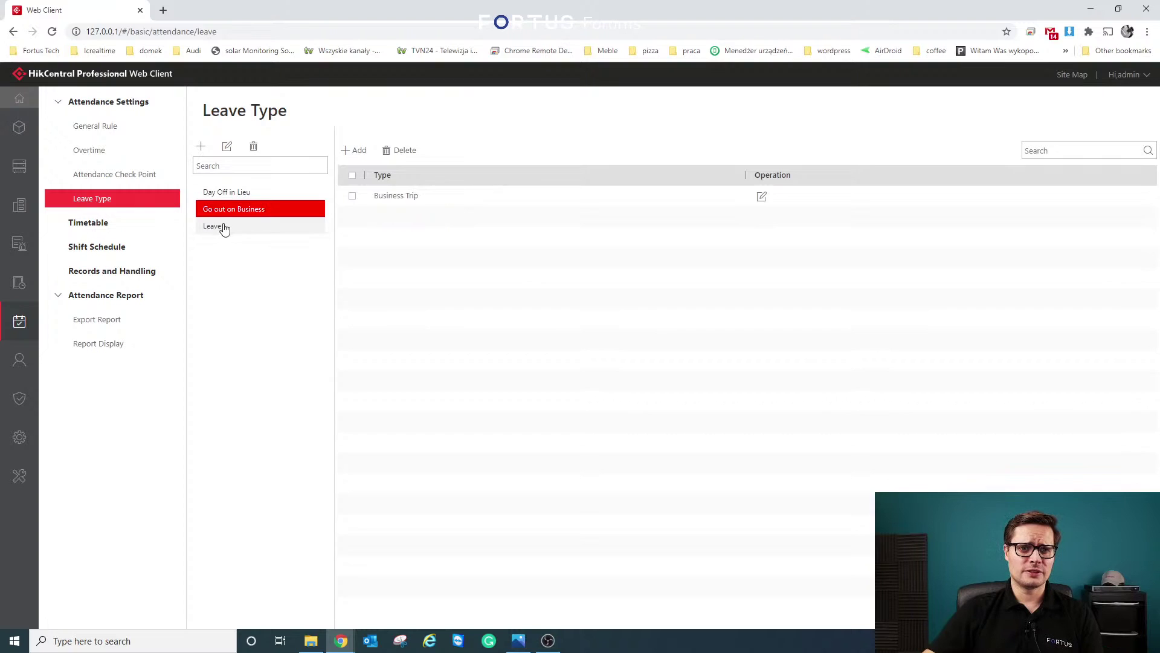
click(223, 227)
click(246, 210)
click(245, 194)
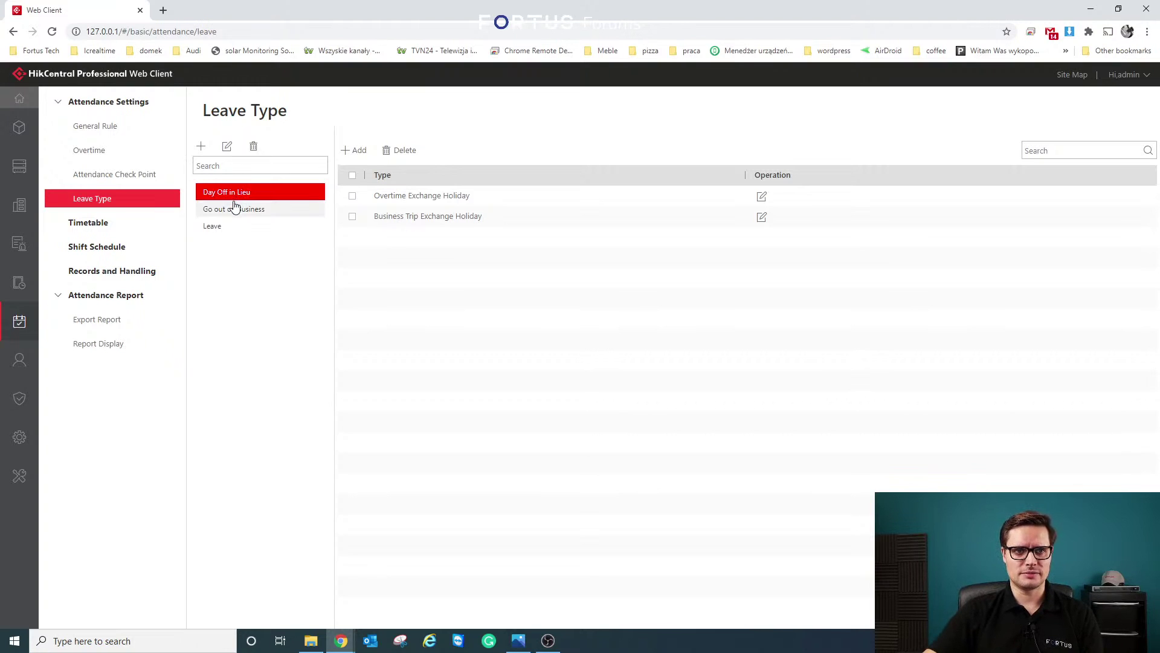
click(234, 209)
click(225, 228)
click(237, 210)
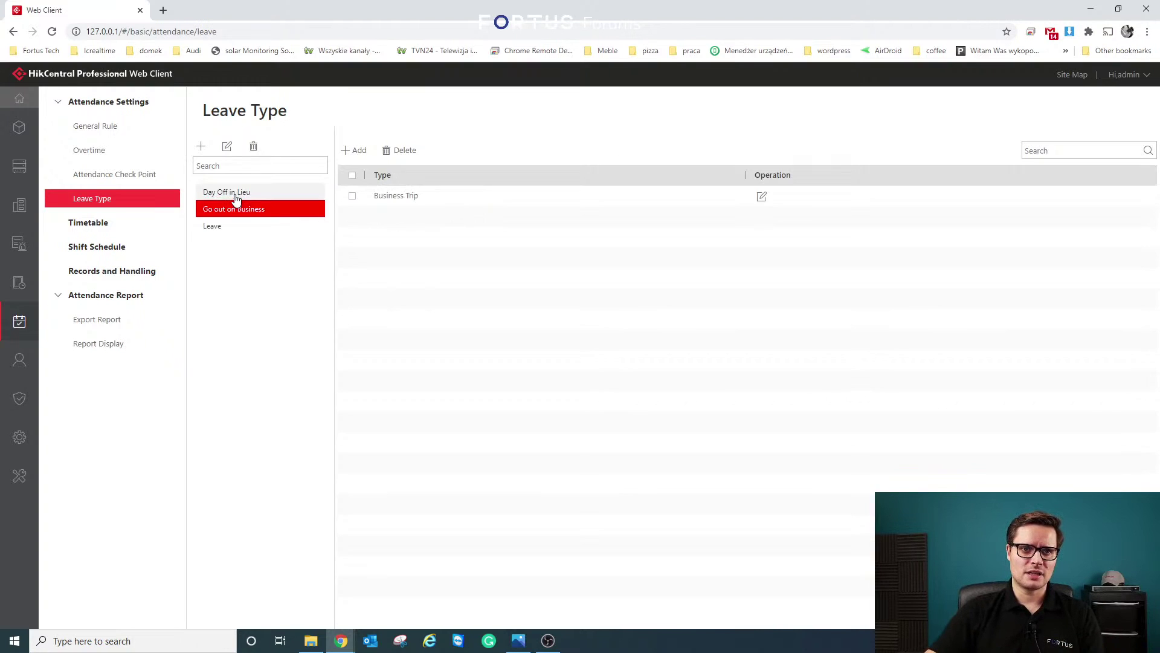
click(233, 192)
click(236, 209)
click(221, 227)
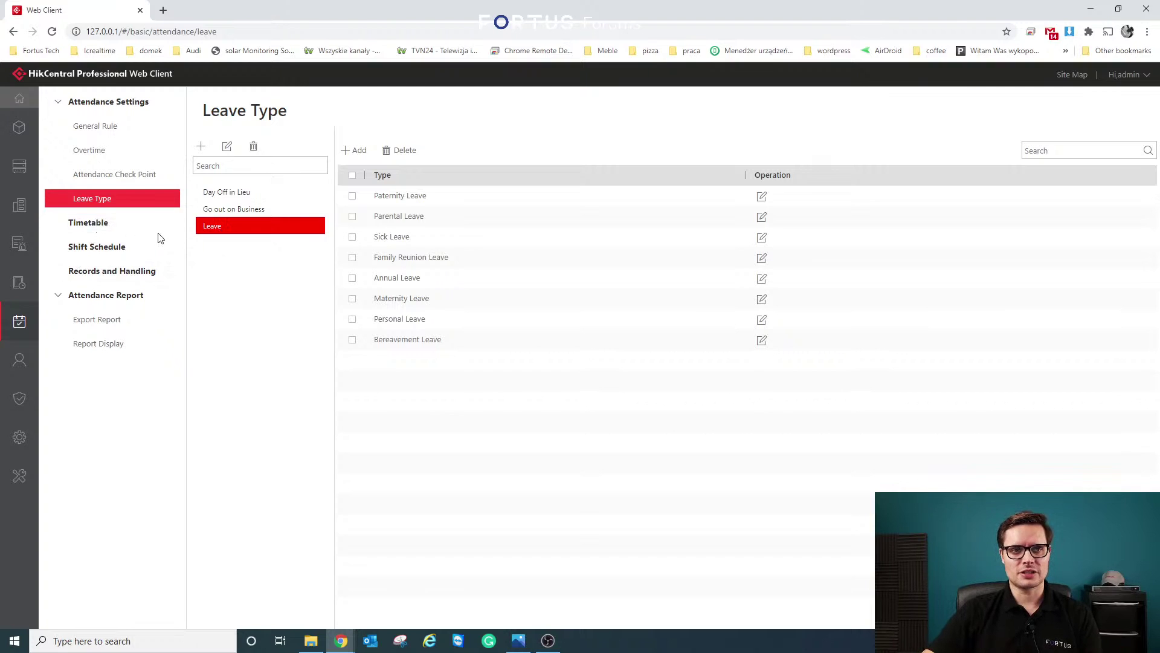
Recheck the three leave categories, then show the list of four attendance timetables.
click(251, 209)
click(249, 193)
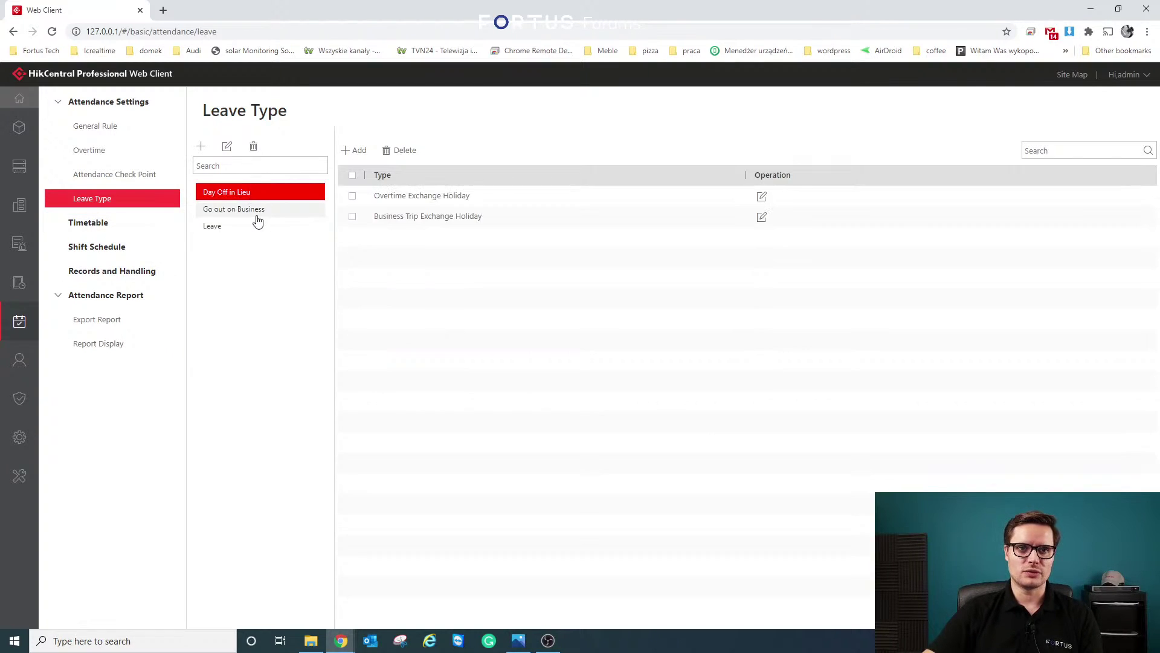
click(253, 209)
click(249, 225)
click(244, 210)
click(241, 192)
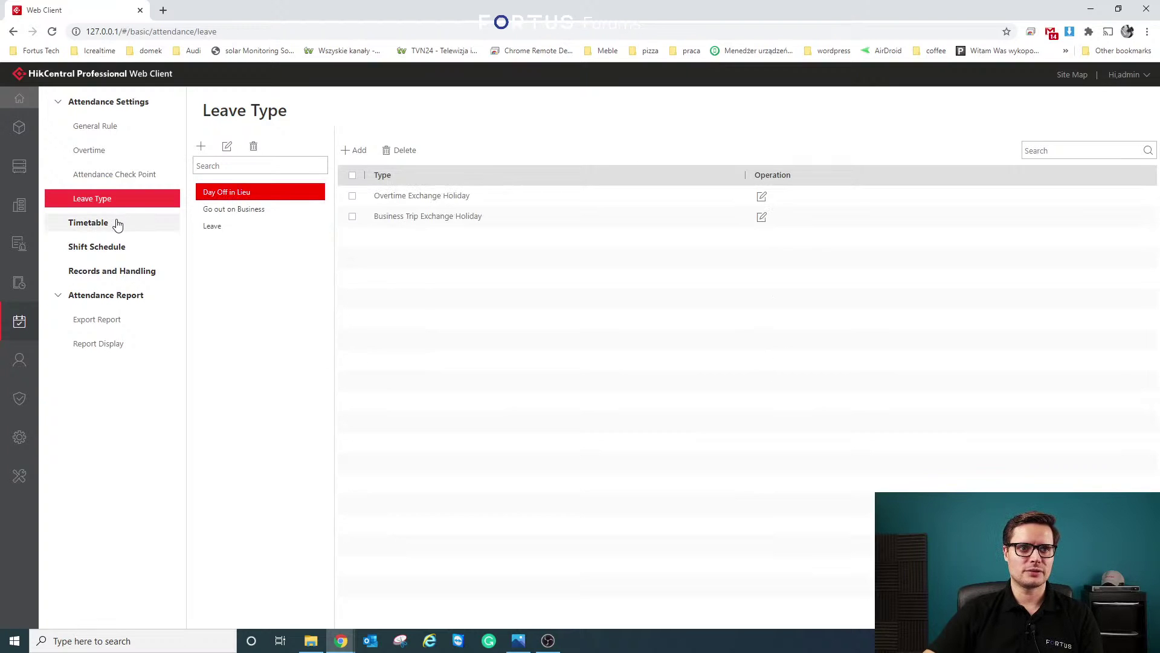
click(114, 223)
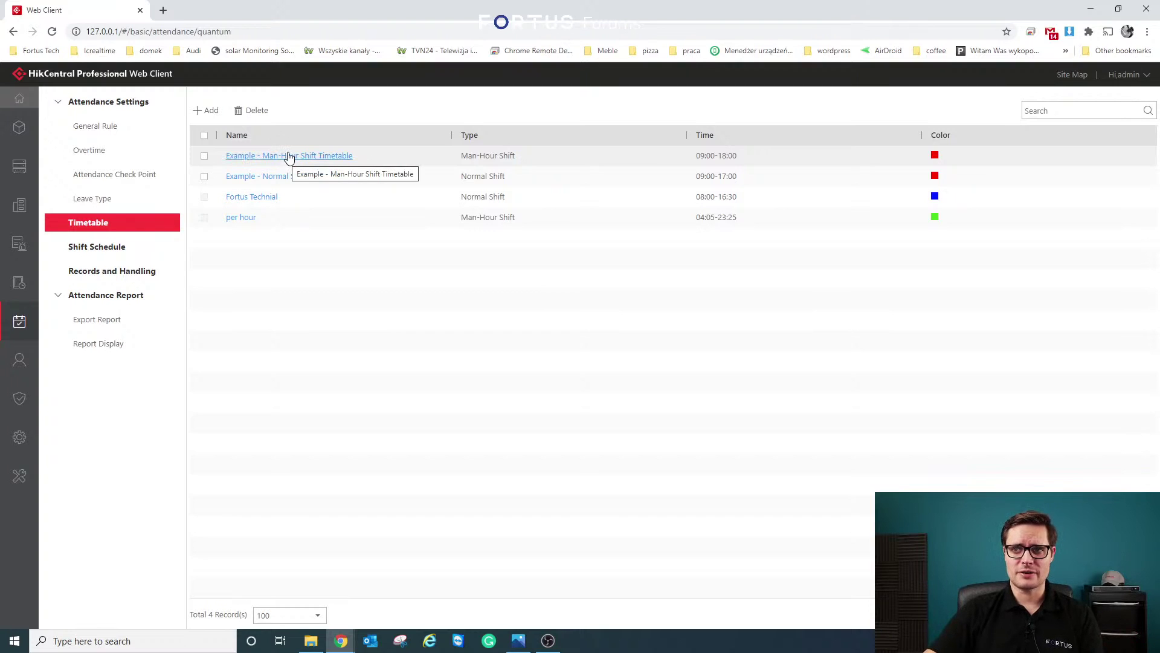
View the Man-Hour Shift and Normal Shift timetables, checking the break duration hour choices unchanged.
click(289, 156)
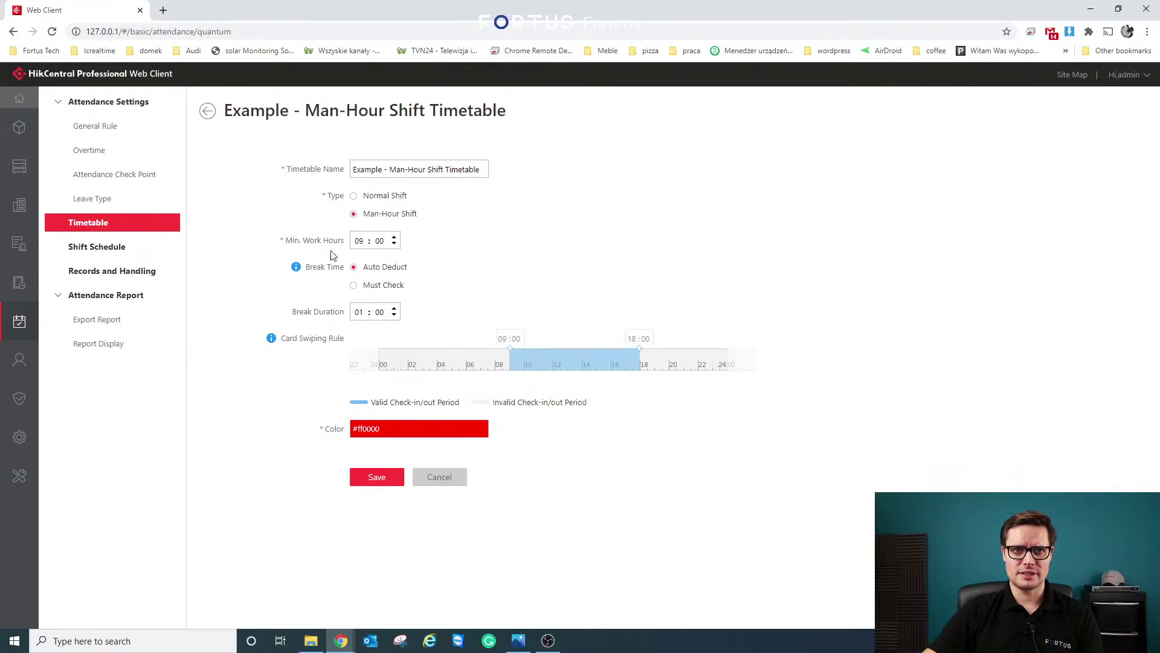
click(209, 111)
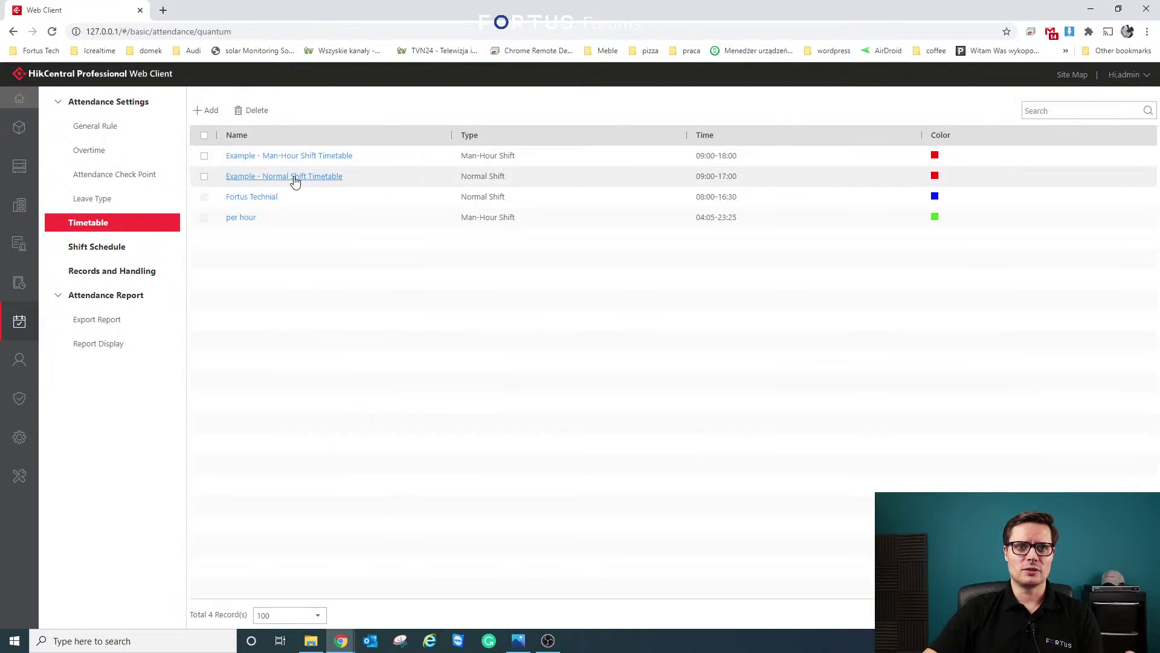
click(294, 178)
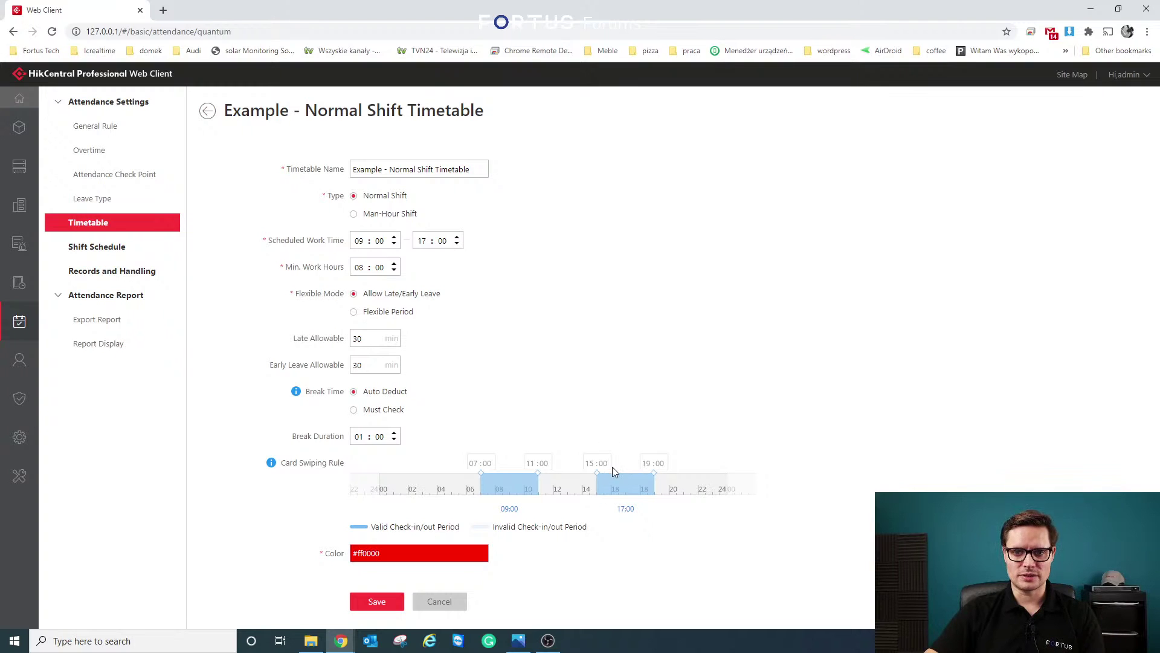
click(364, 436)
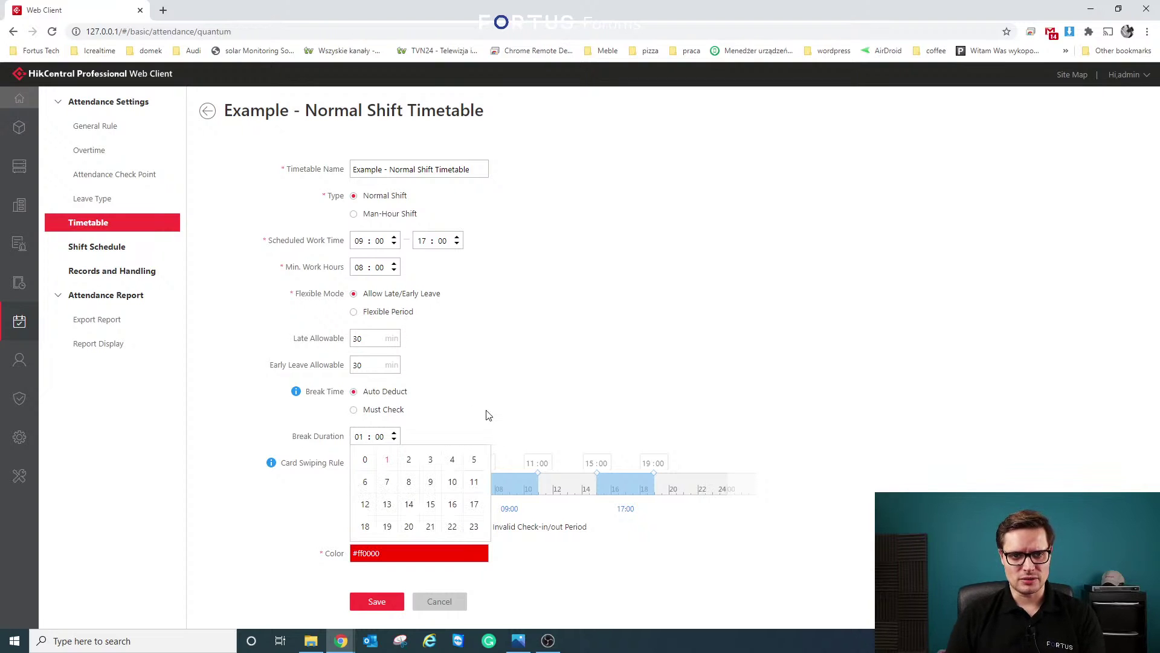
click(517, 392)
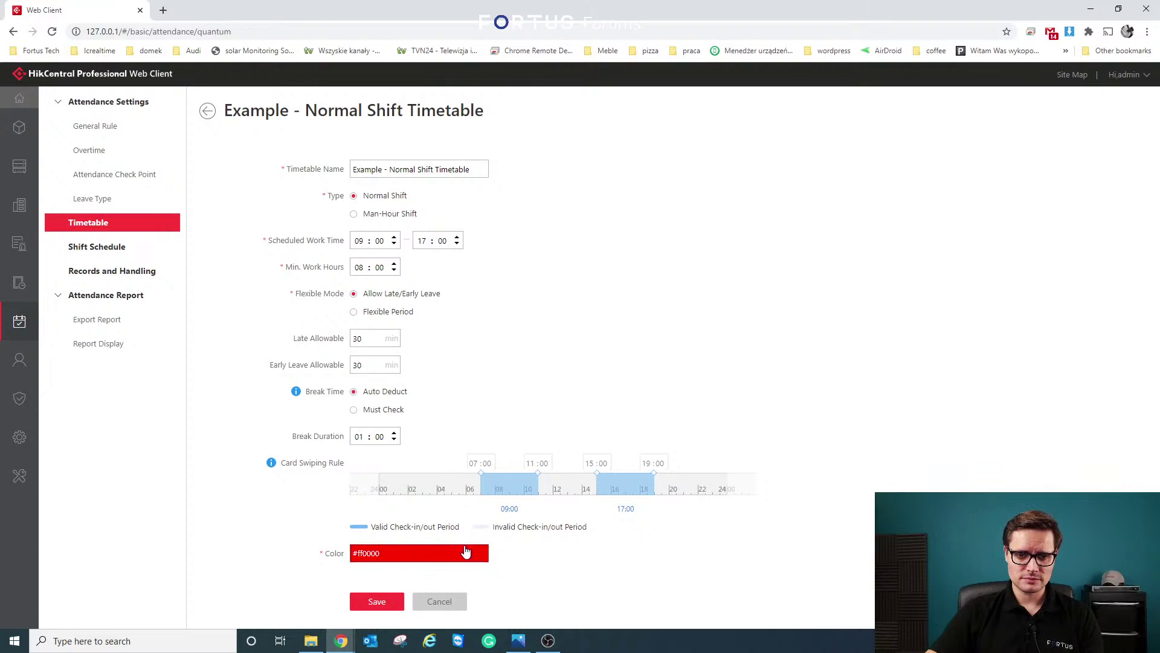
Close the Normal Shift colour picker without changes and show the Shift Schedule list.
click(442, 555)
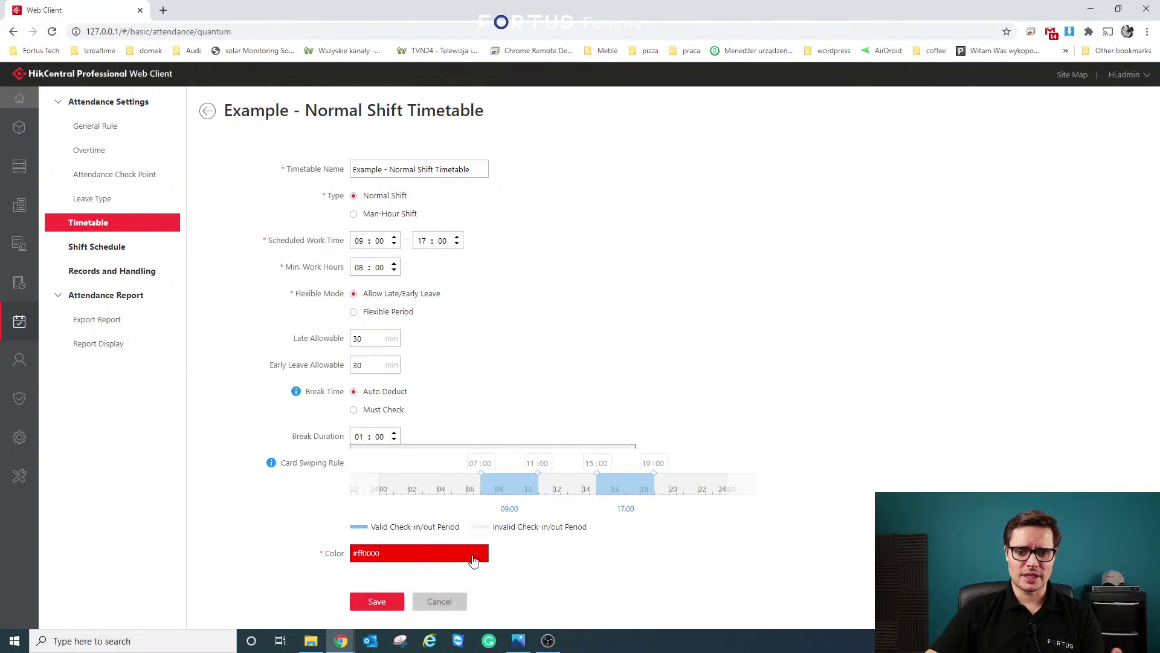
click(745, 525)
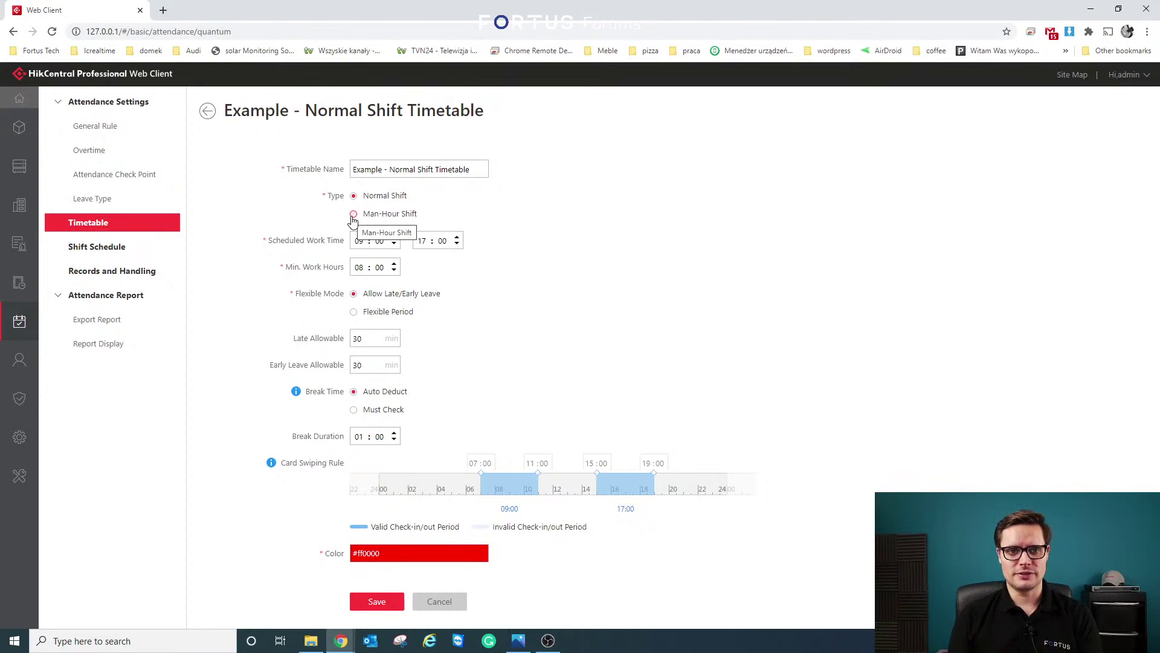
click(140, 250)
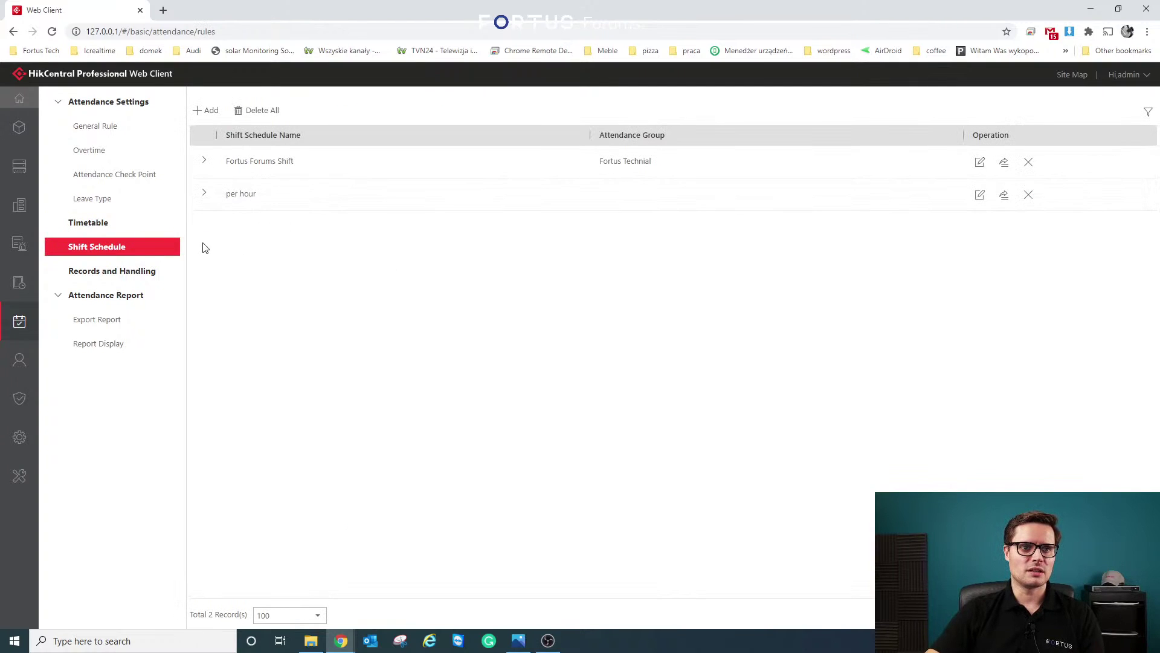
Expand Fortus Forums Shift to view its weekly work hours, then show Records and Handling.
click(204, 164)
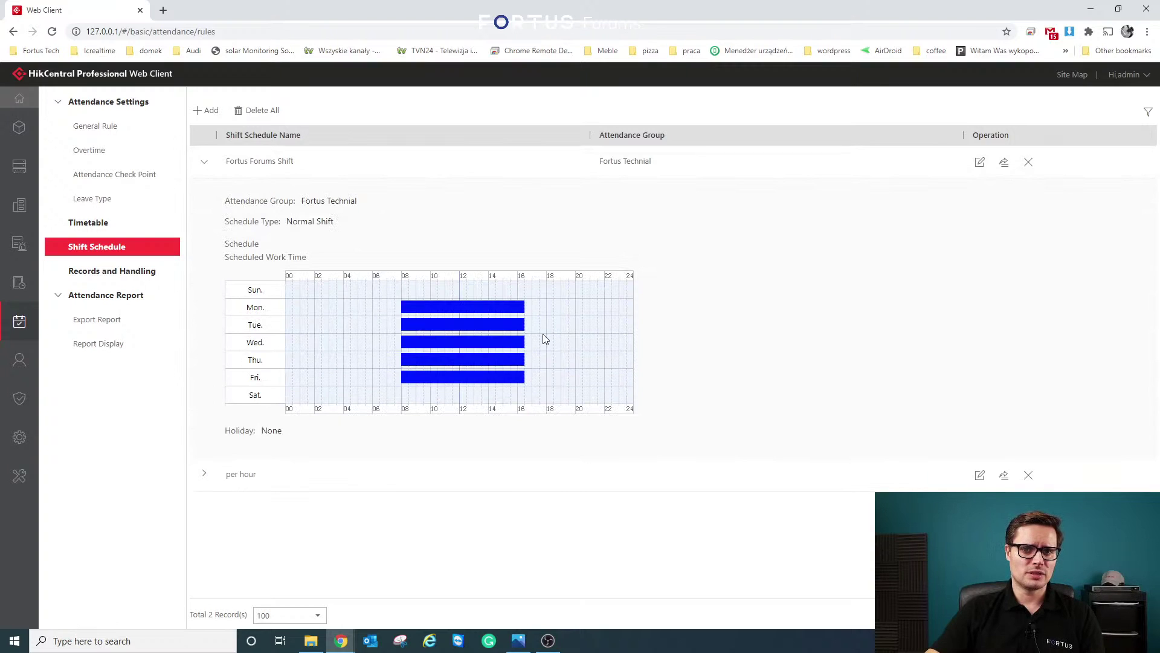
mouse_move(470, 326)
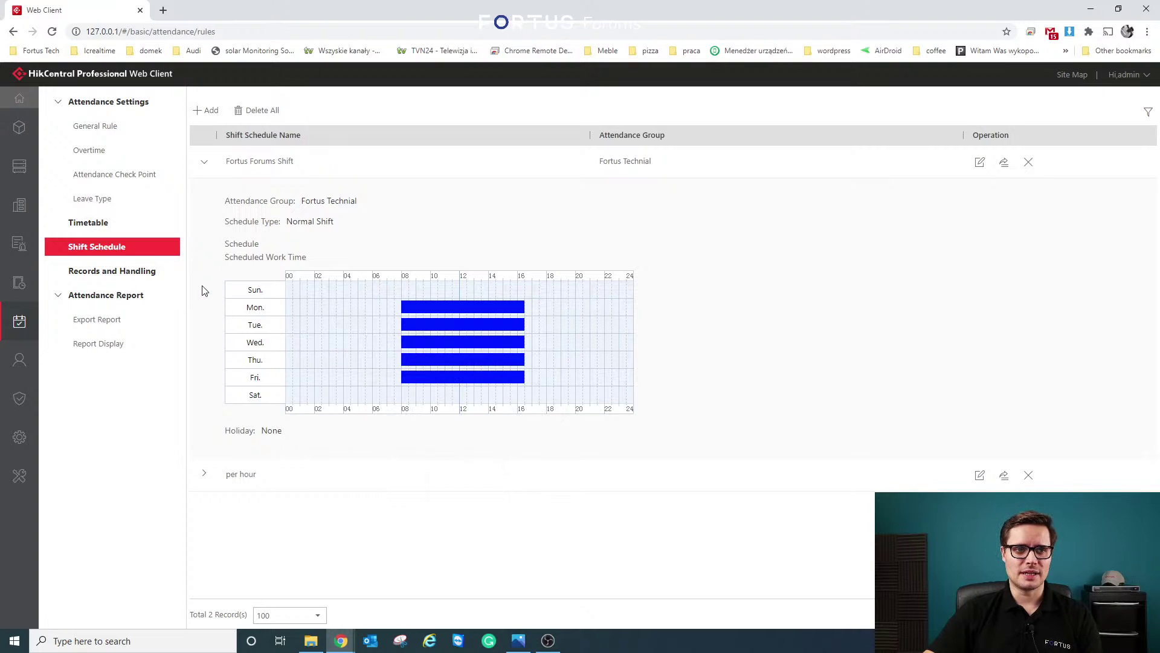
click(124, 272)
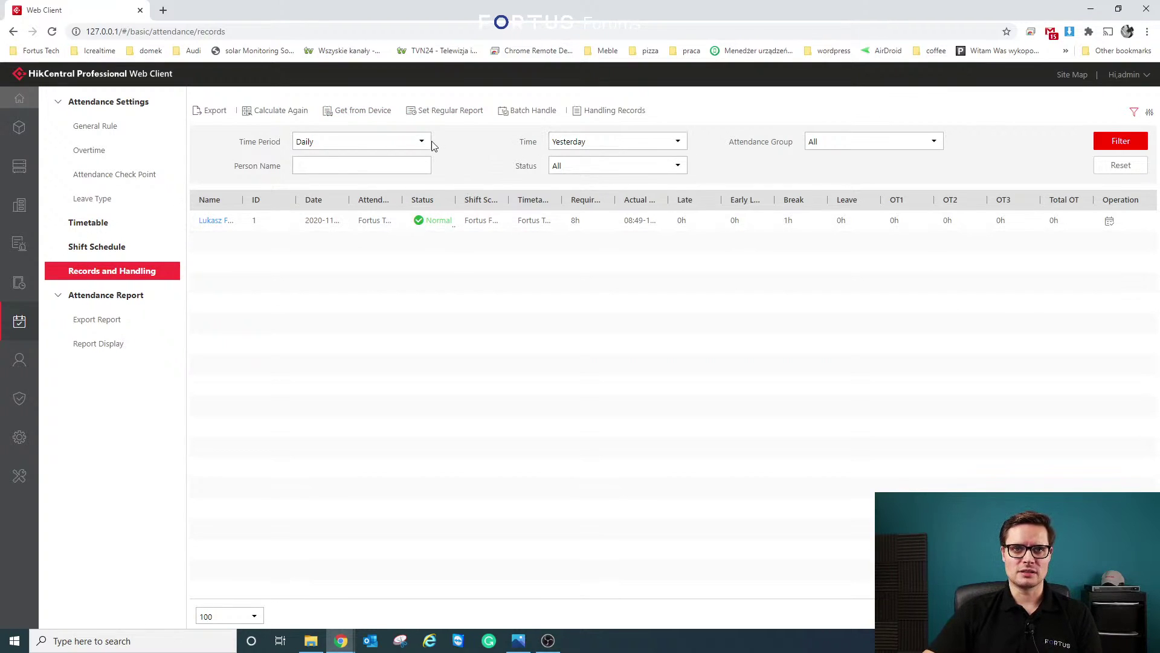
Show weekly attendance records and fetch attendance data from the FT device.
click(393, 142)
click(339, 173)
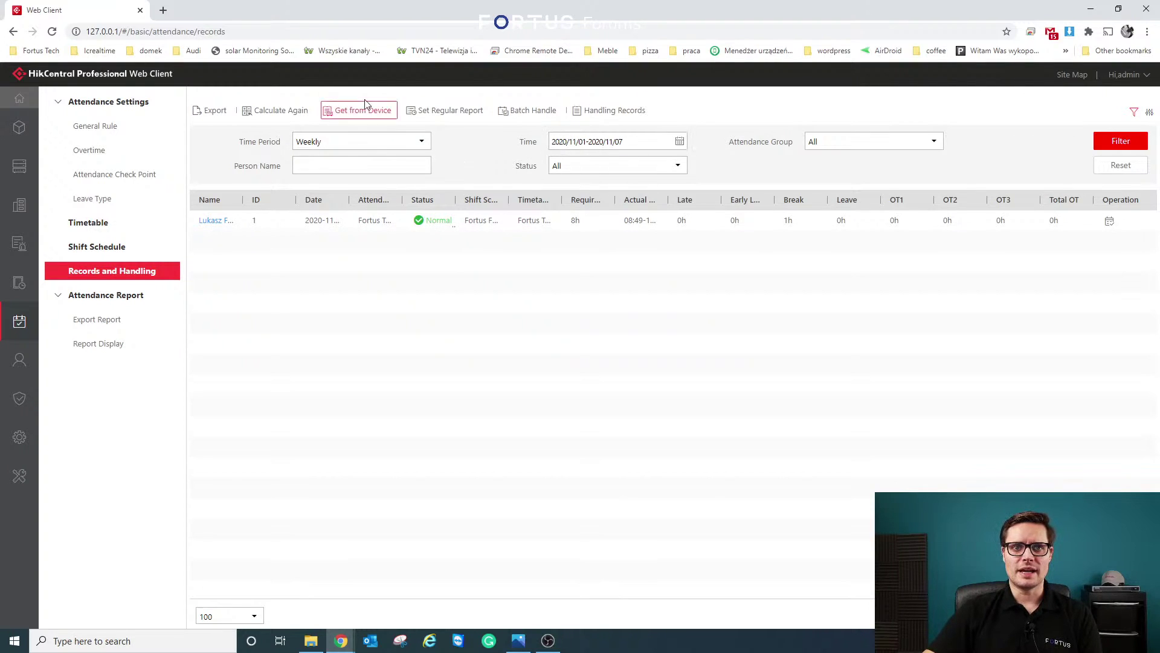
click(357, 113)
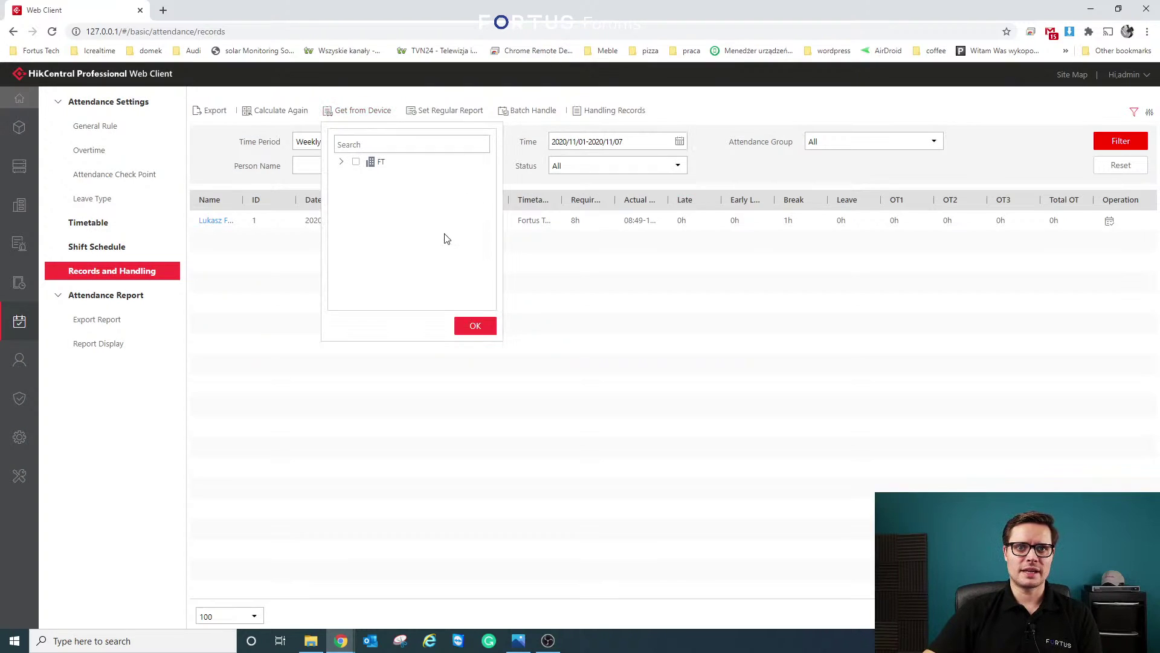
click(356, 162)
click(475, 326)
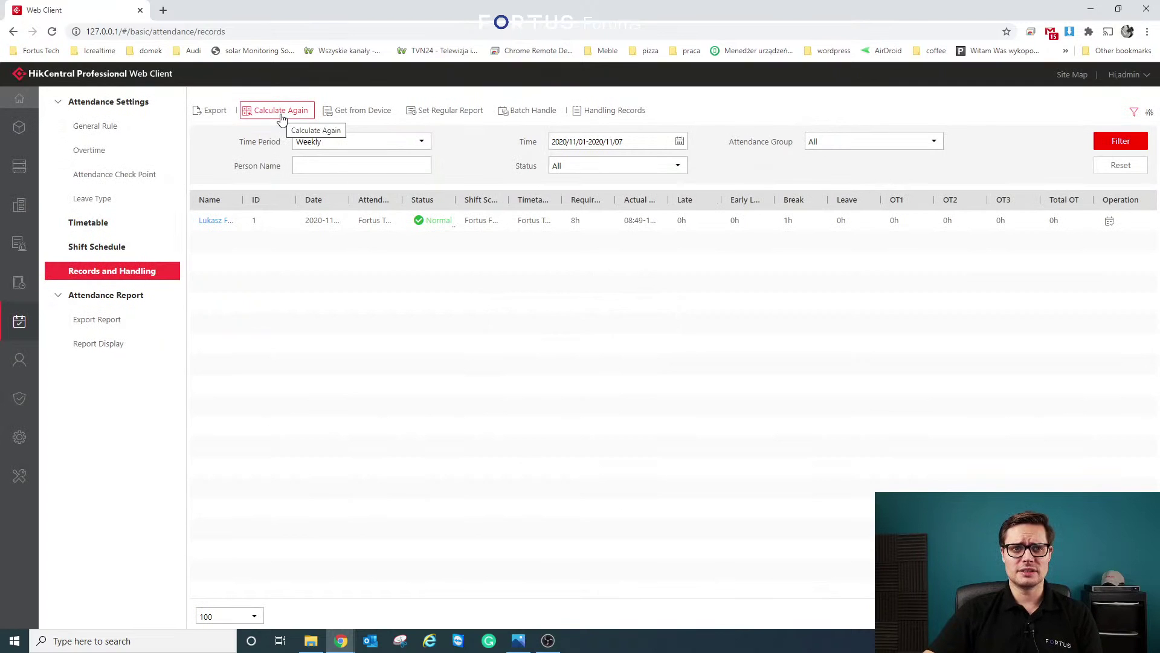
Recalculate attendance for all persons over 2020/10/30–2020/11/03.
click(281, 118)
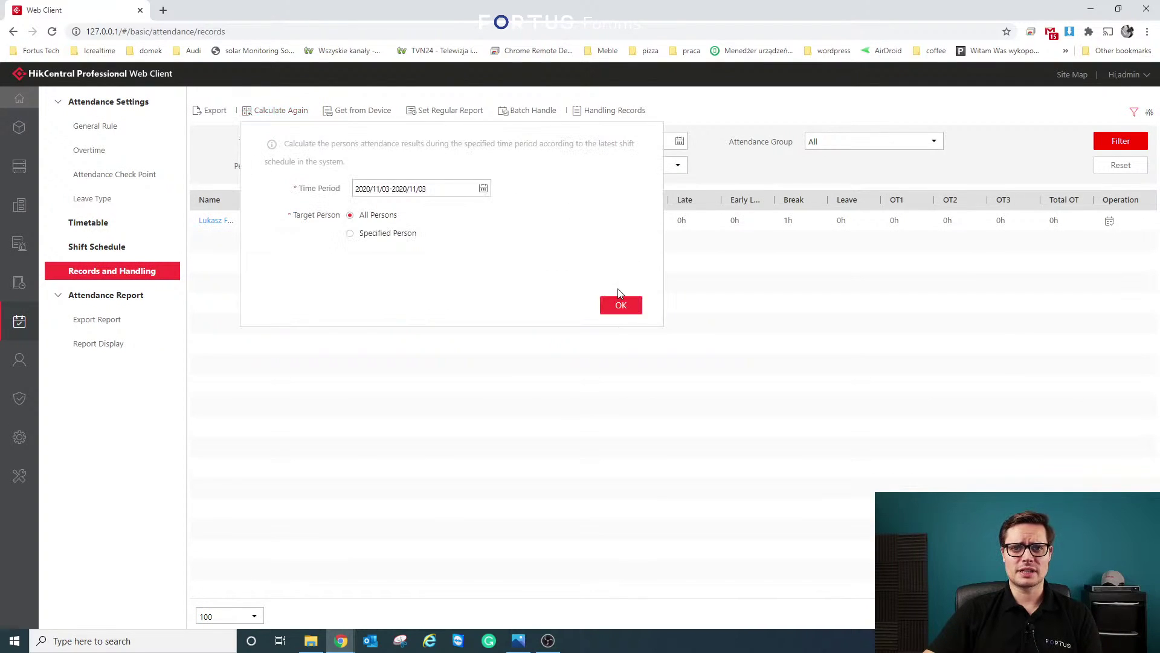
drag(518, 134, 763, 129)
click(764, 130)
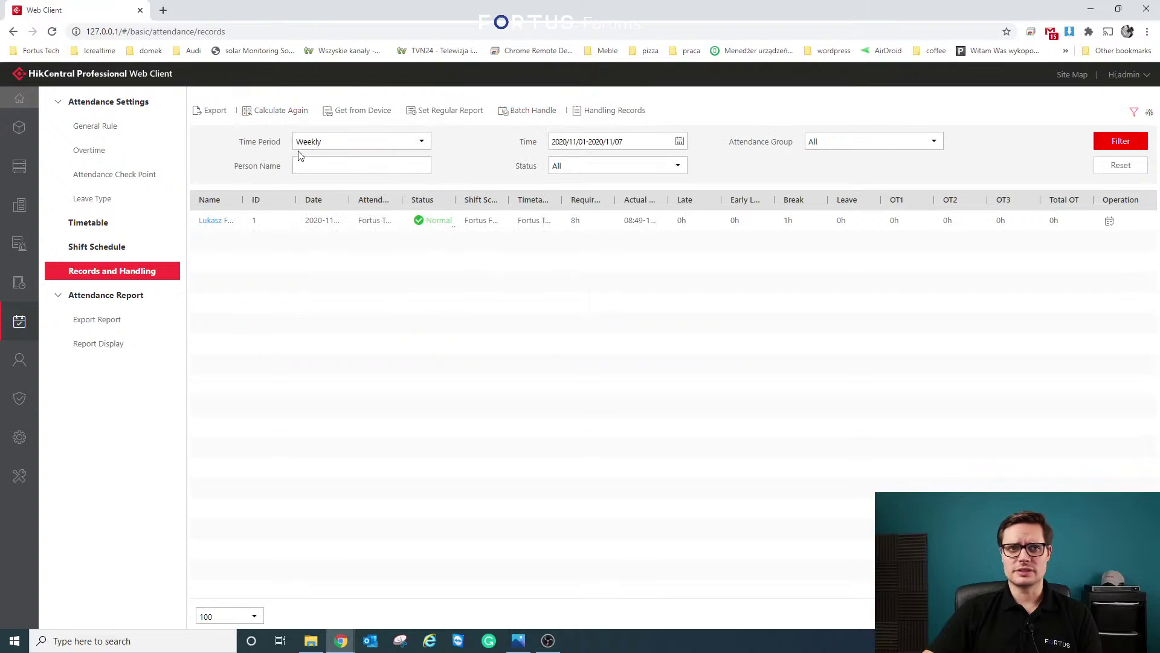
click(274, 114)
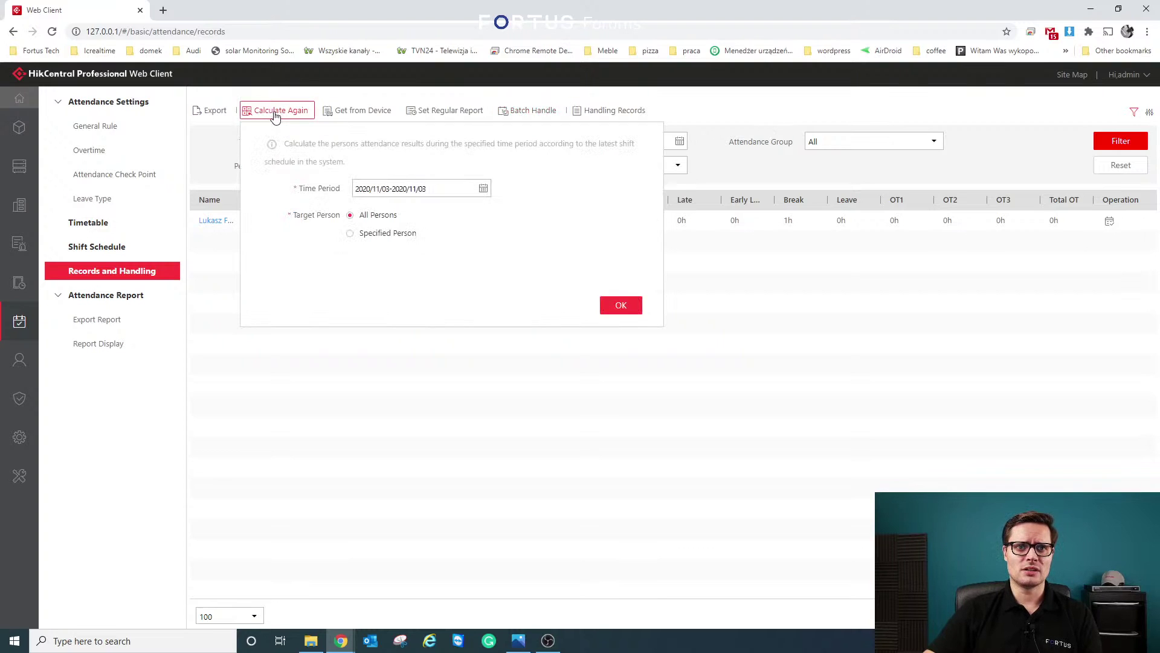
click(478, 193)
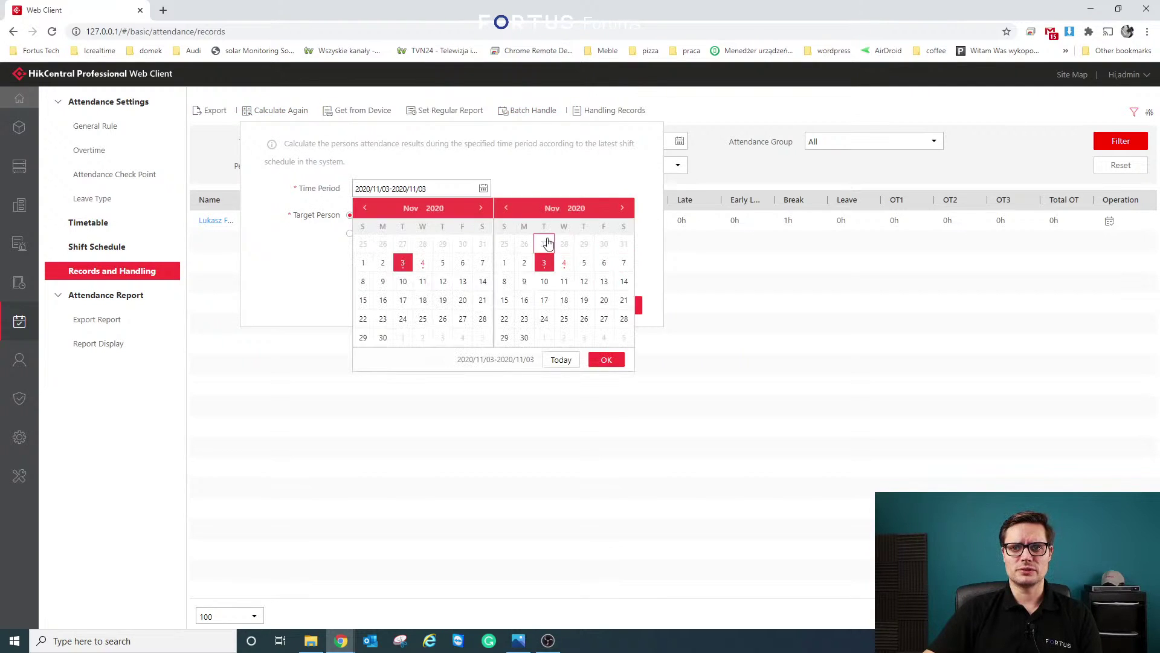
click(464, 243)
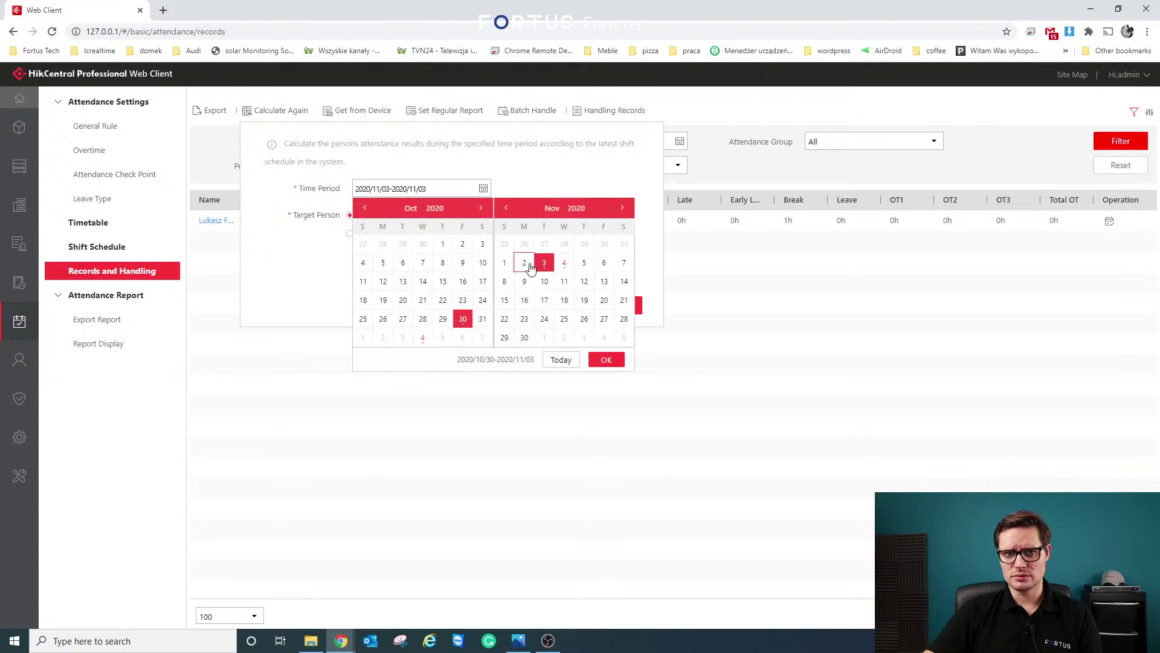
click(610, 362)
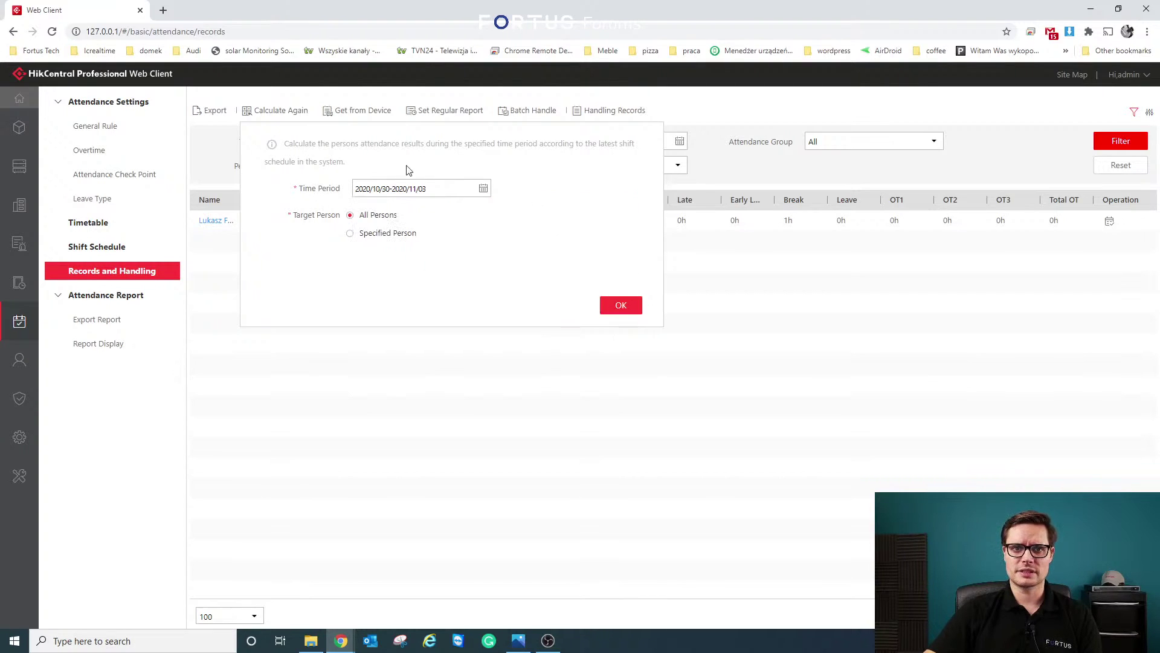
click(632, 308)
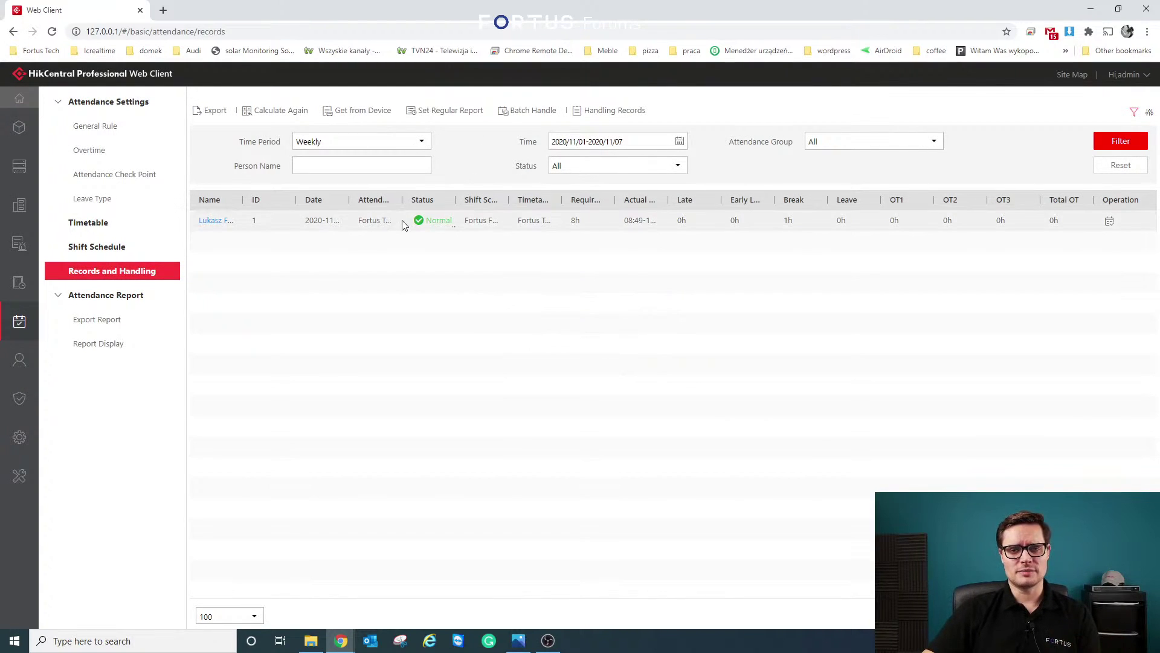
click(443, 116)
scroll(298, 366, down, 1)
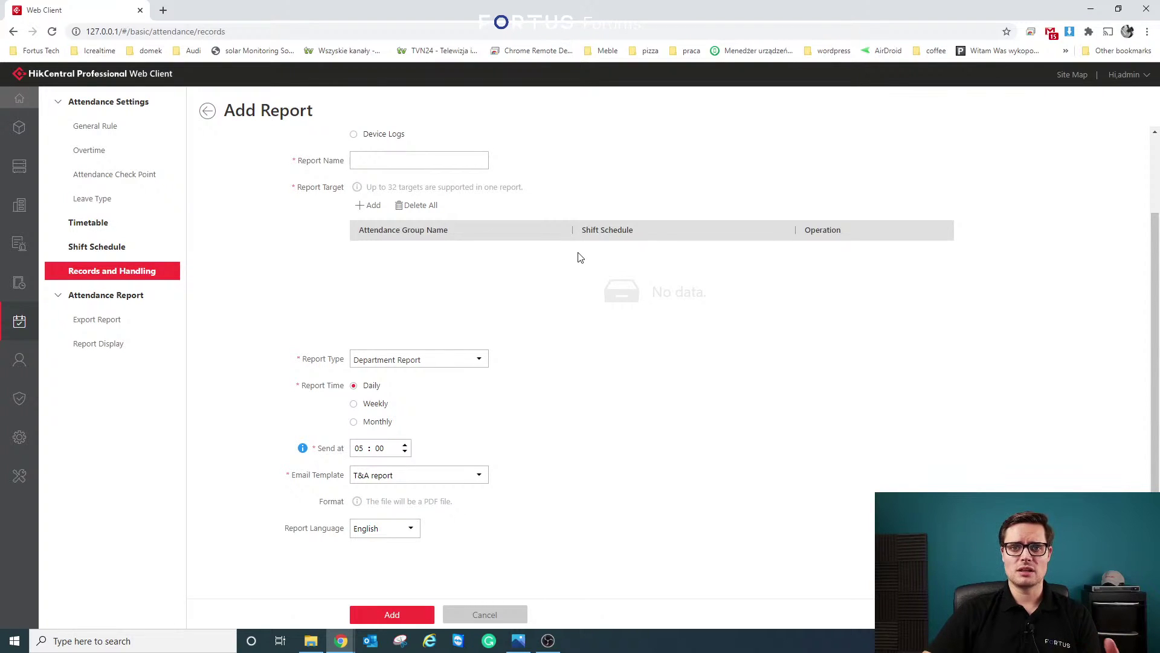
click(209, 111)
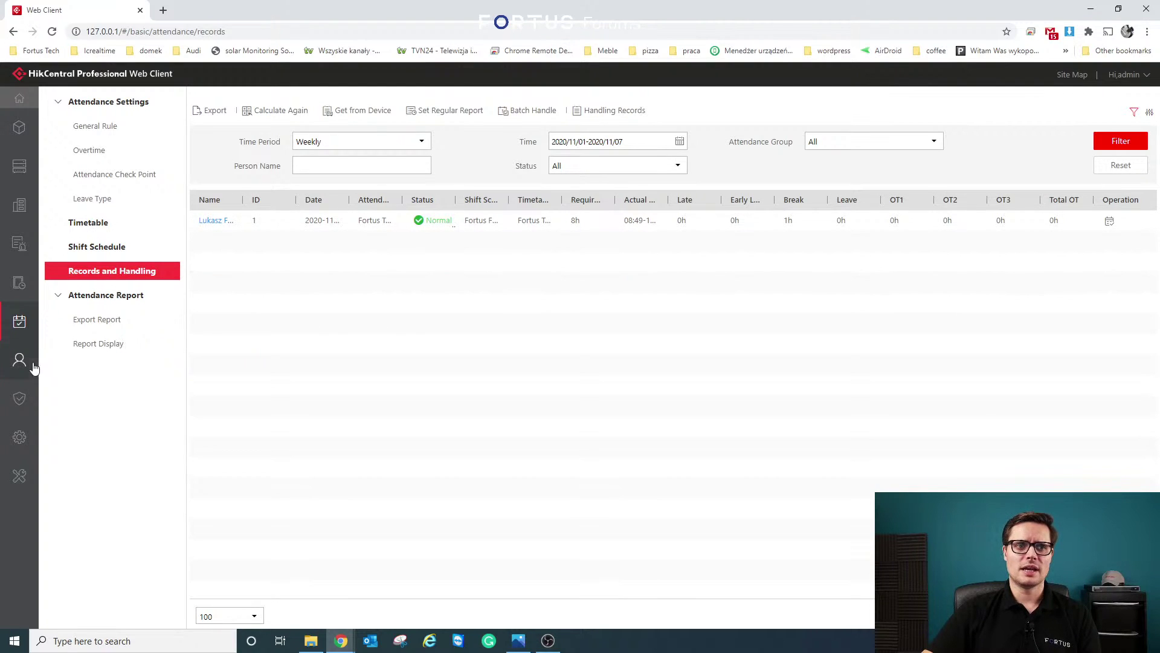
Set the Department Report export to all attendance groups for 2020/10/27–2020/11/03.
click(120, 321)
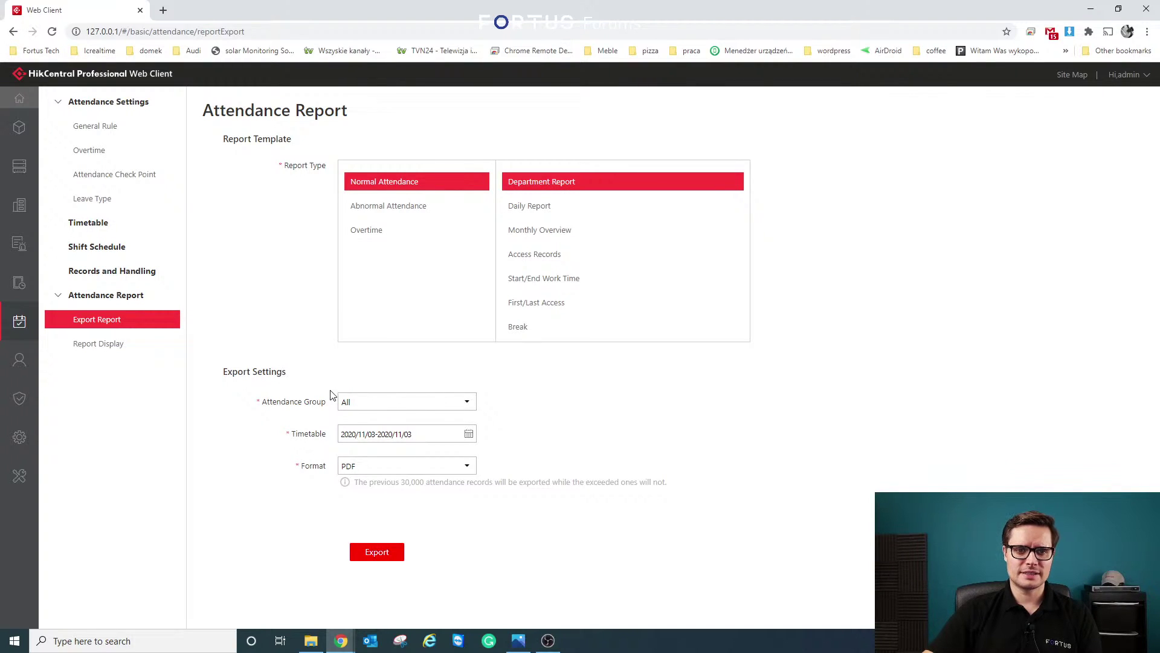
click(381, 402)
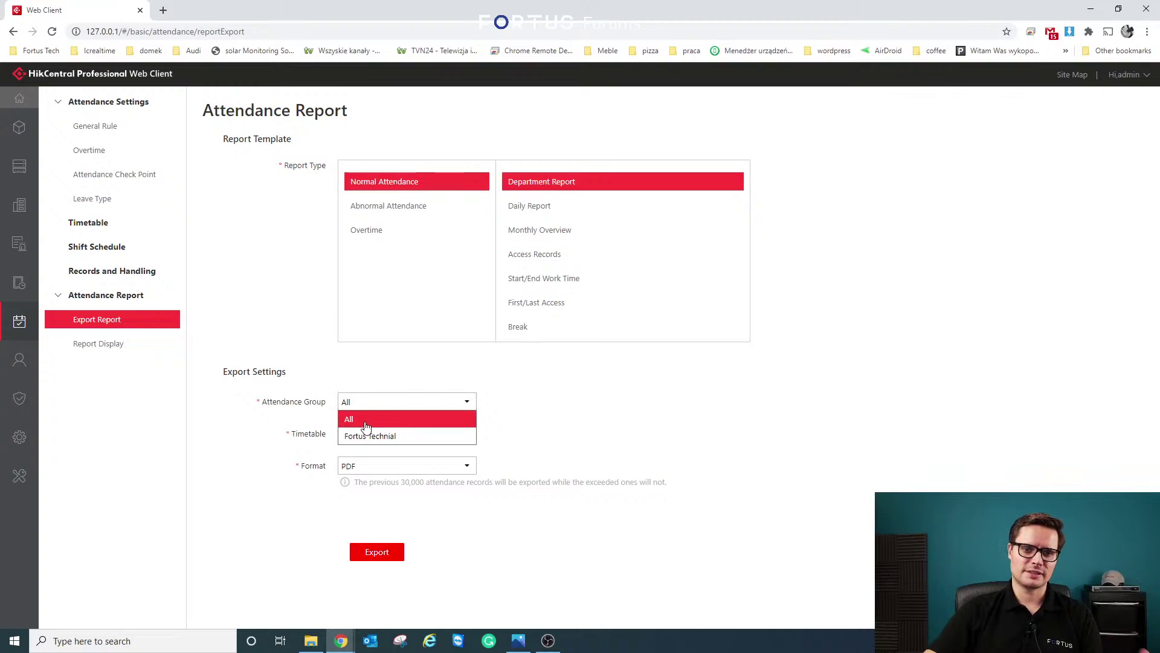
click(525, 404)
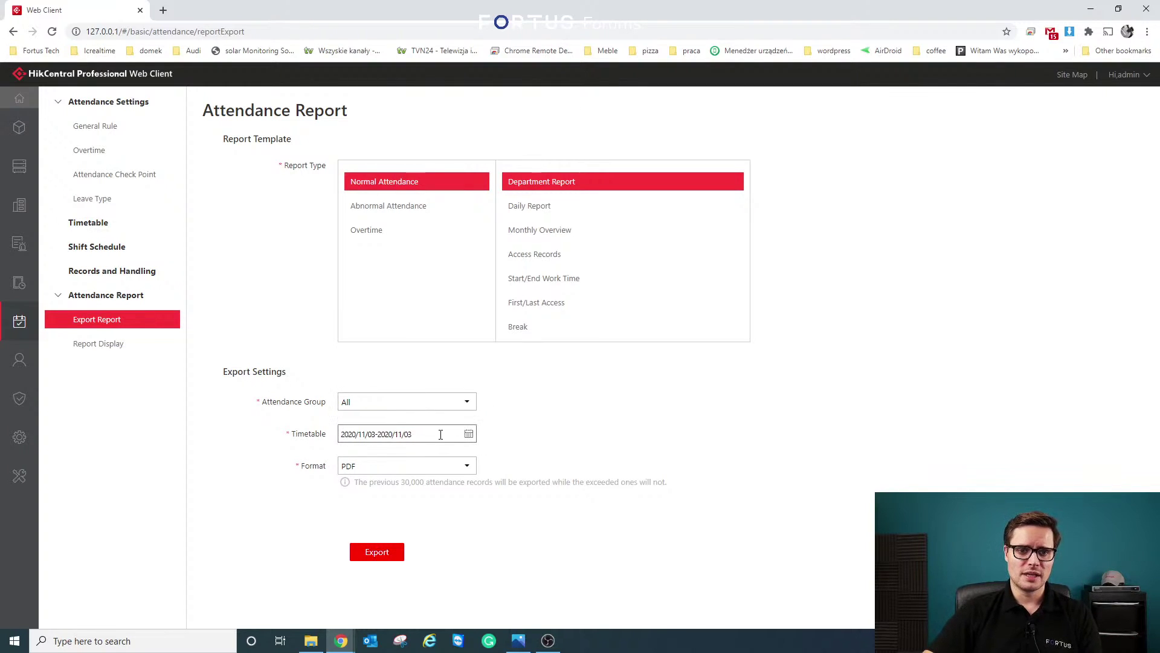
click(440, 434)
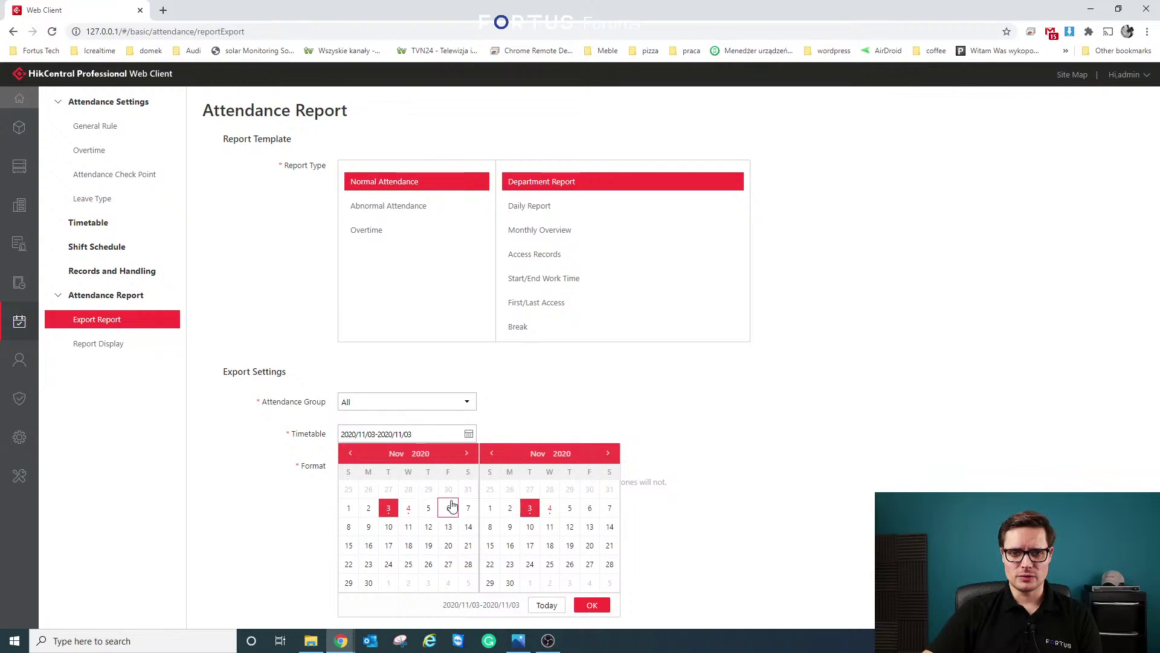
click(389, 489)
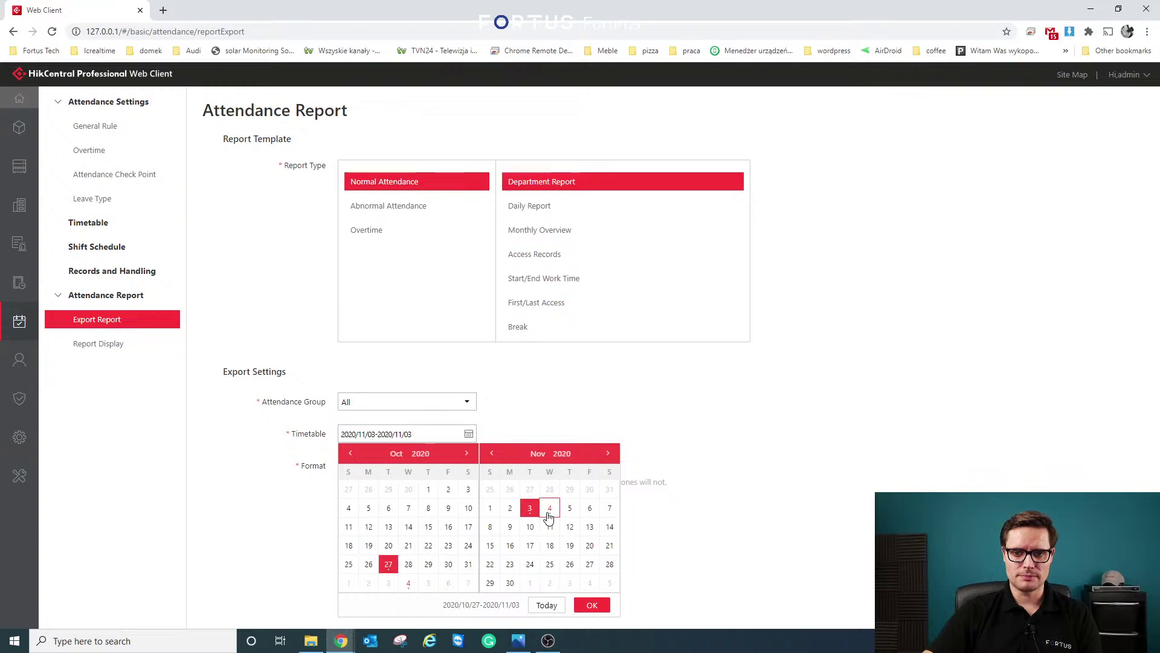
click(599, 608)
Export the Department Report as PDF and open the downloaded file.
click(394, 466)
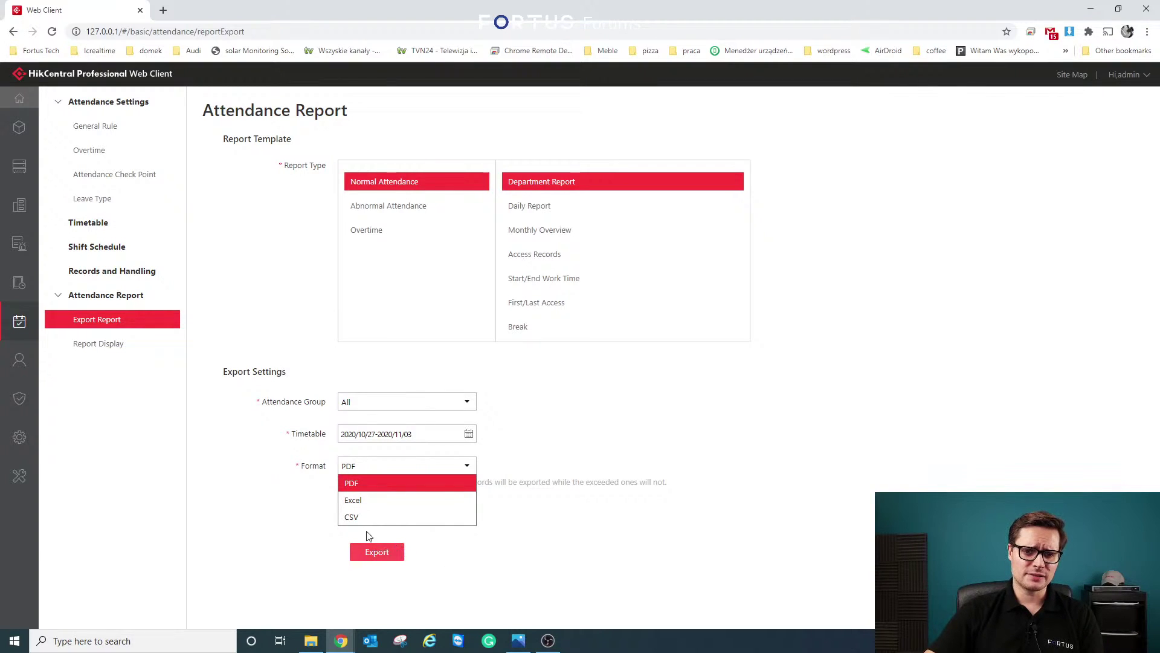
click(394, 557)
click(380, 555)
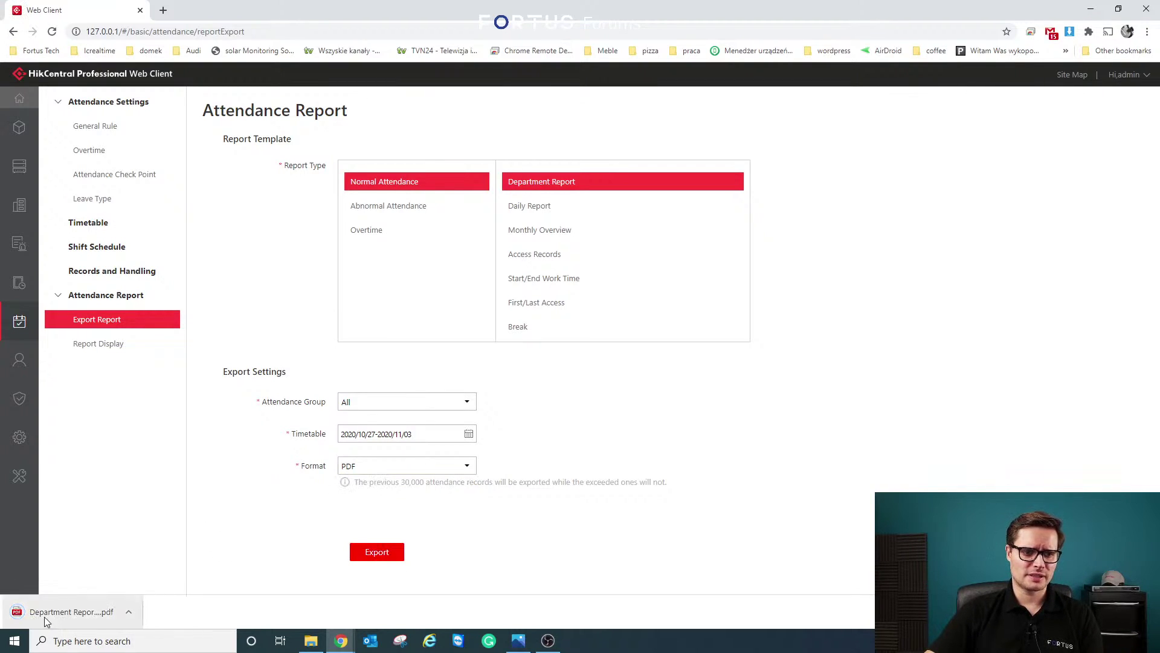
click(46, 614)
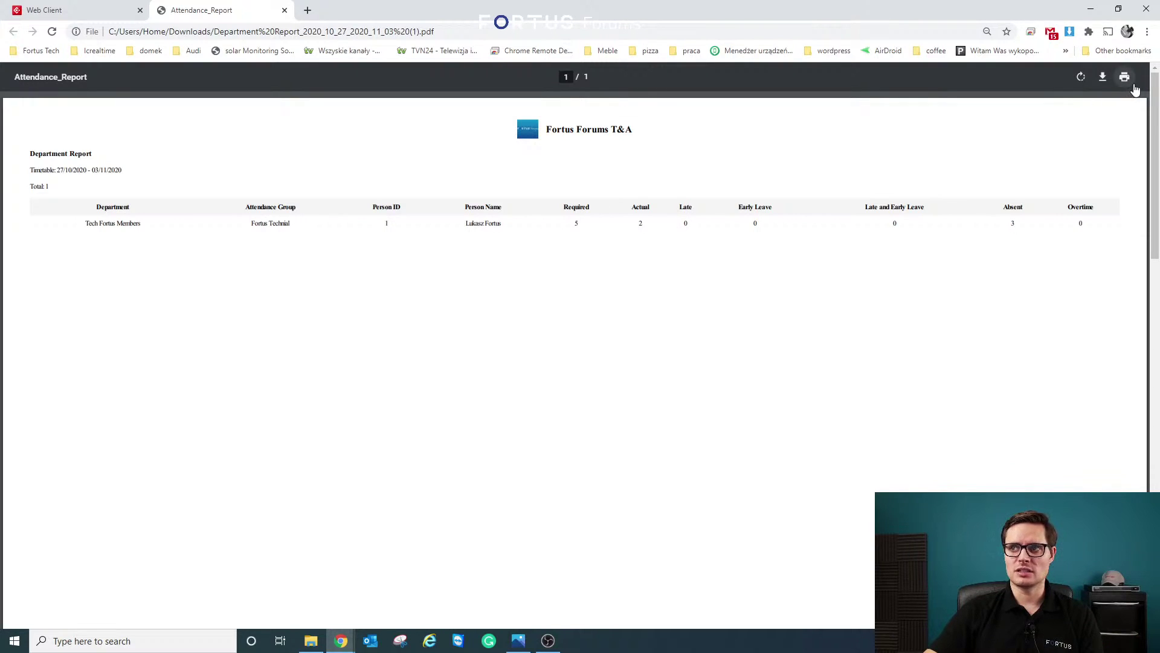
Close the Department Report PDF tab to return to the attendance export page.
click(284, 11)
Check the attendance group list, leaving the selection unchanged.
click(417, 406)
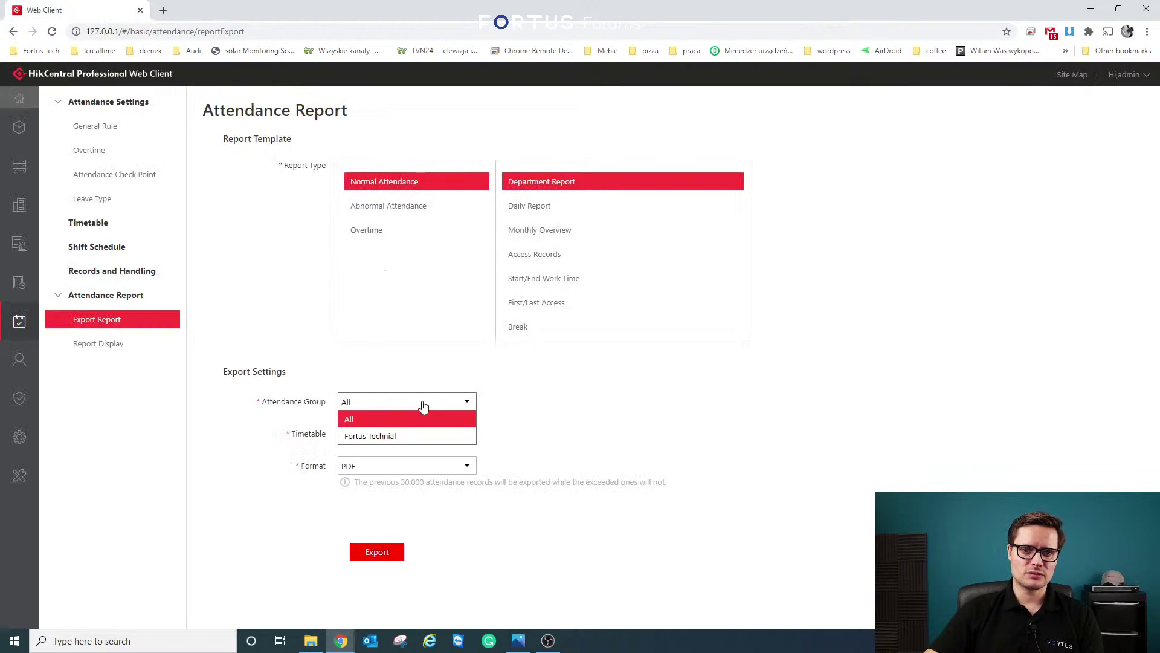
click(421, 407)
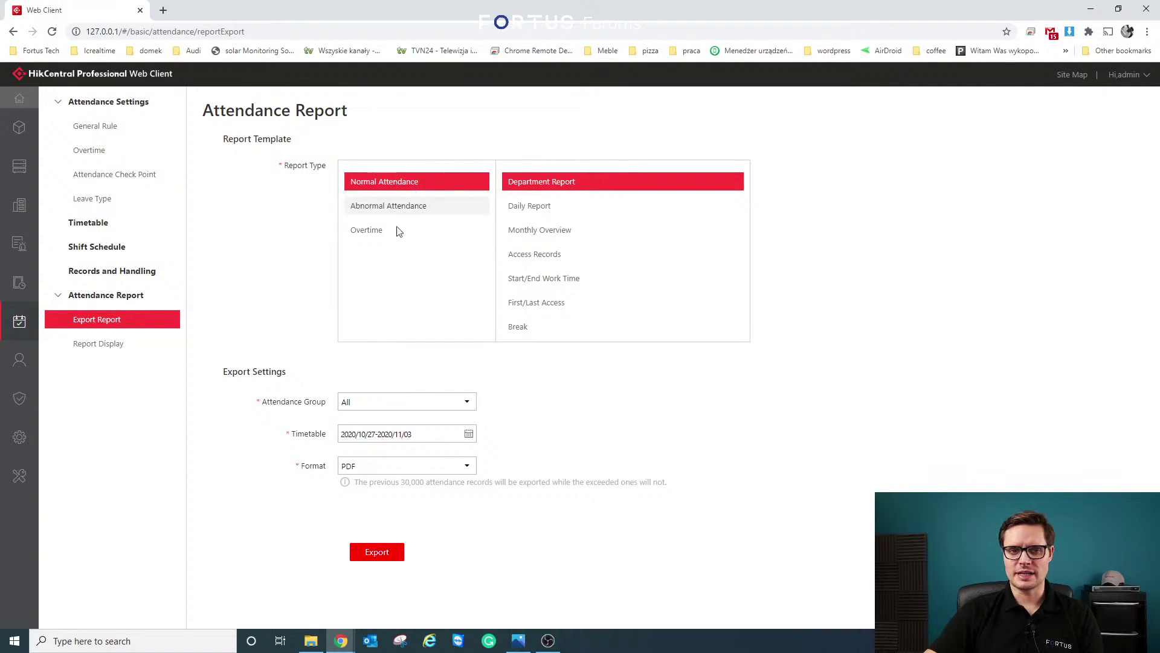
click(463, 403)
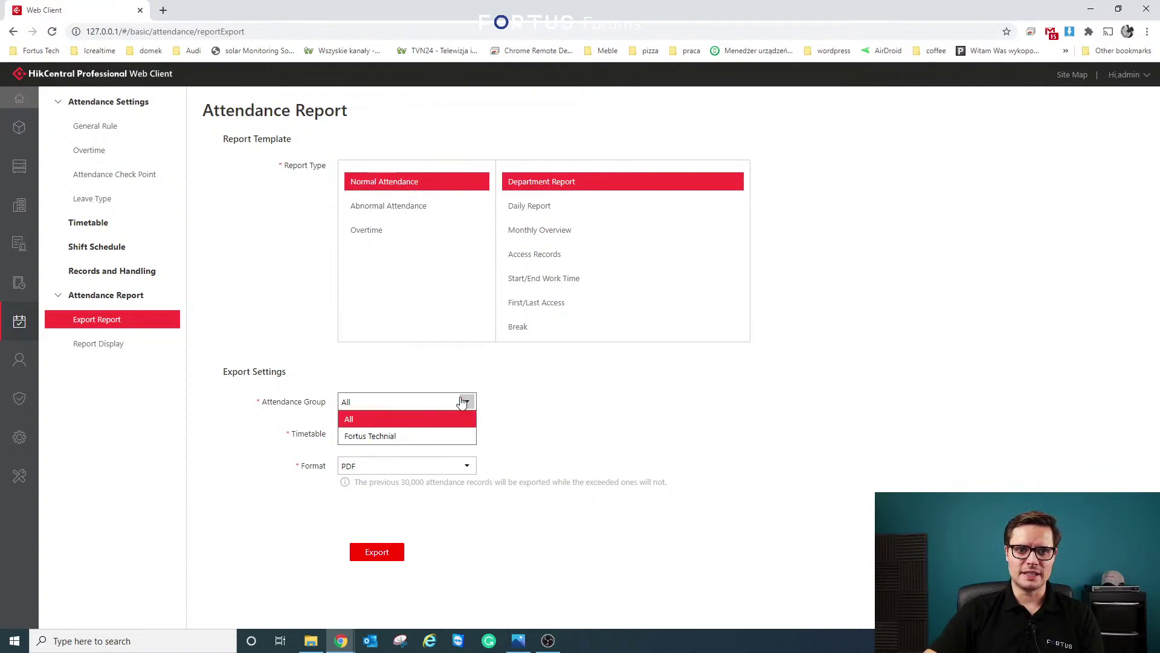
click(523, 383)
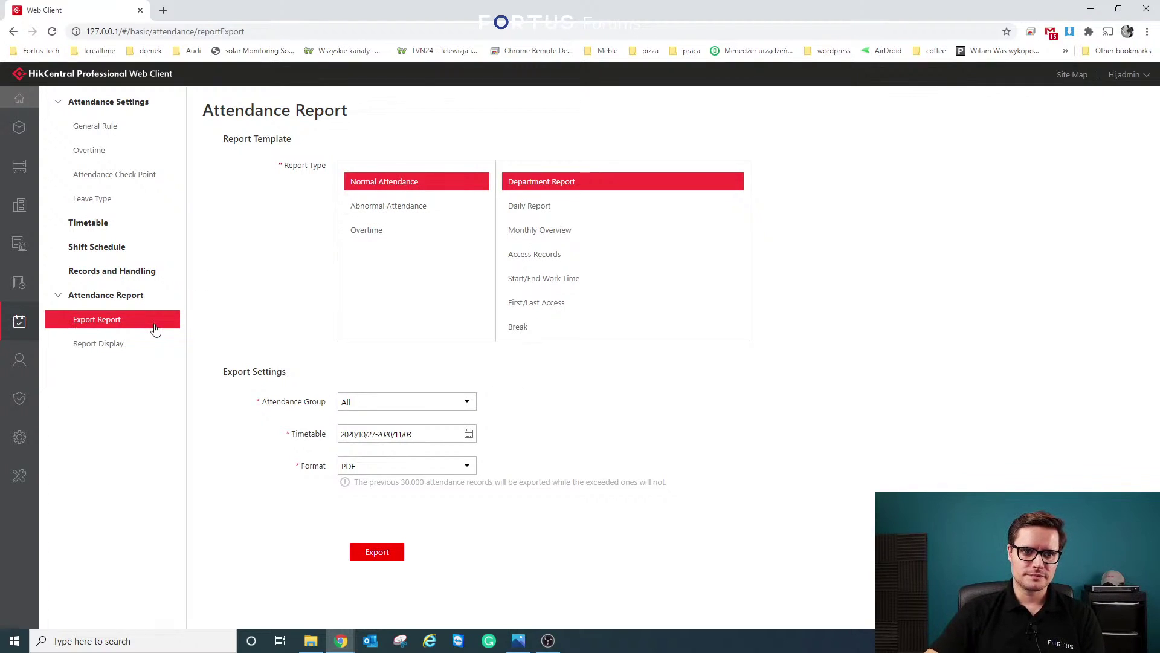
Restore the browser to a smaller window and reposition it on the desktop.
double_click(738, 5)
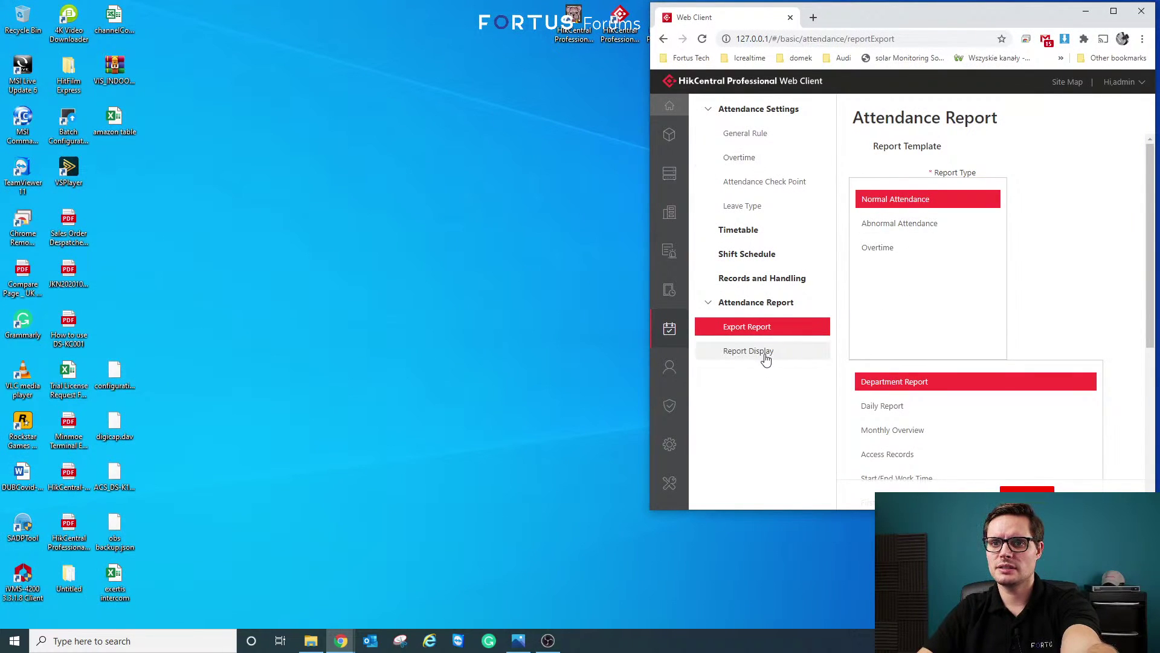
click(766, 354)
drag(882, 303, 852, 285)
click(765, 327)
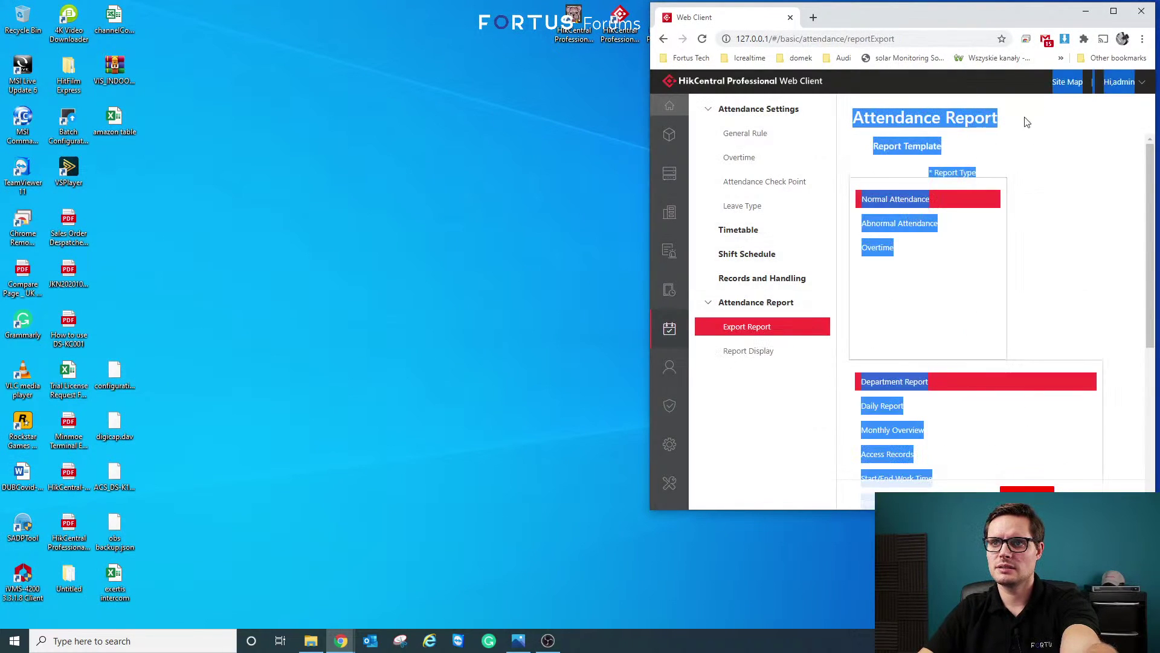
drag(978, 20, 798, 18)
click(796, 332)
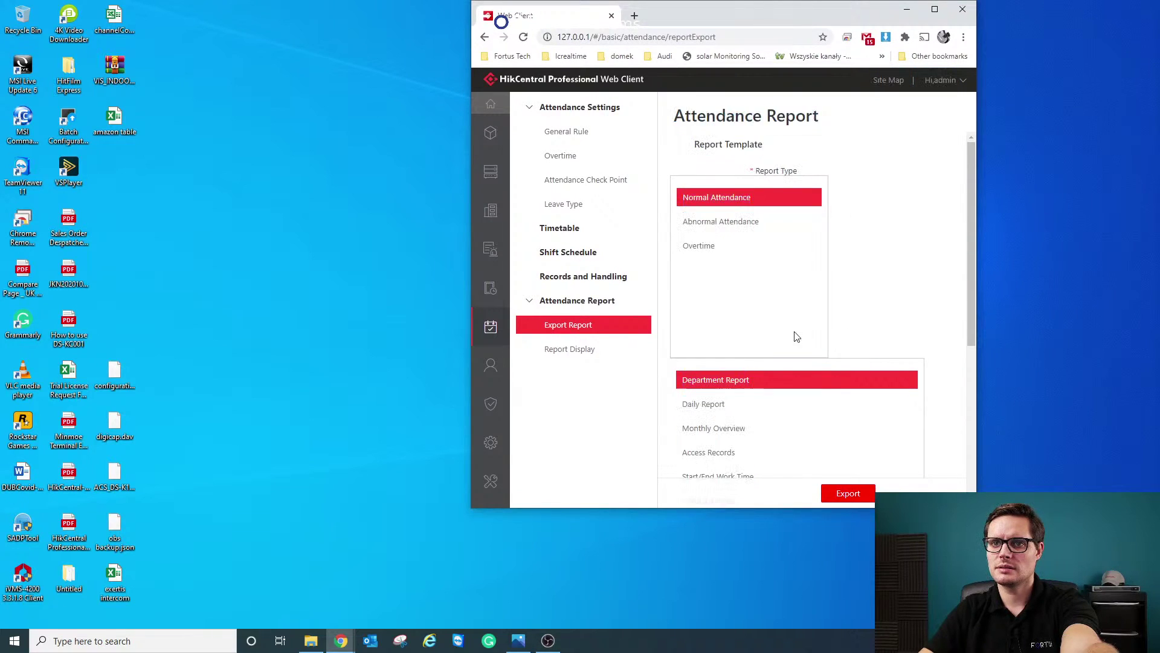
scroll(913, 284, down, 5)
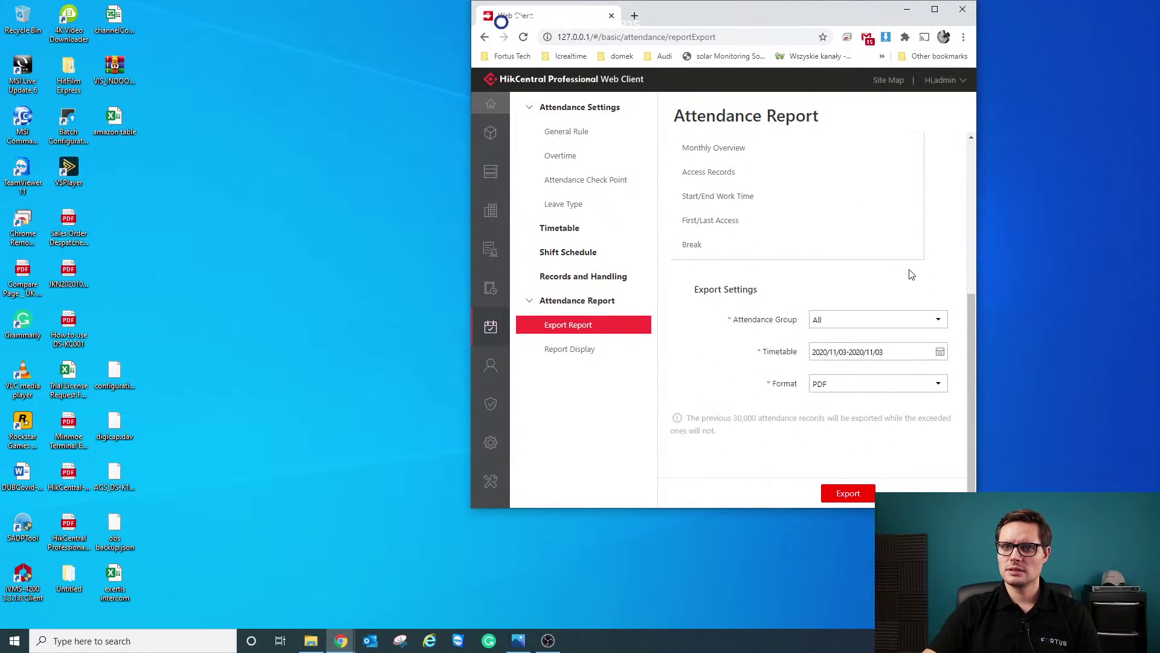
scroll(894, 274, up, 2)
Export the Daily Report for 2020/11/03 as PDF and open the downloaded file.
click(709, 246)
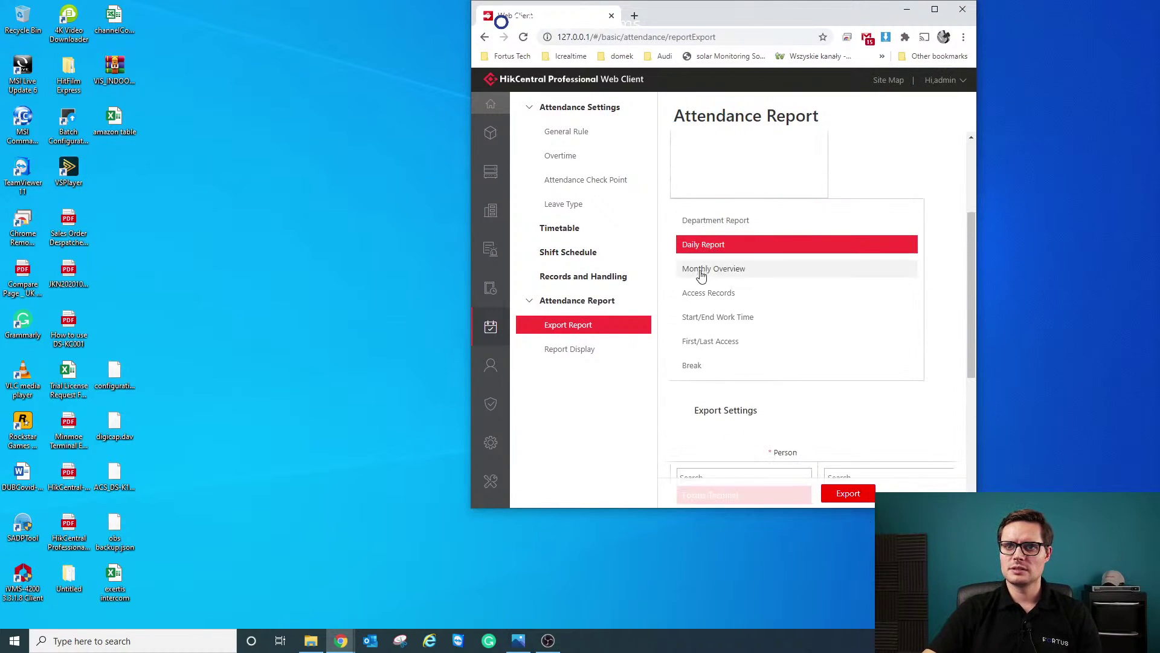
double_click(863, 22)
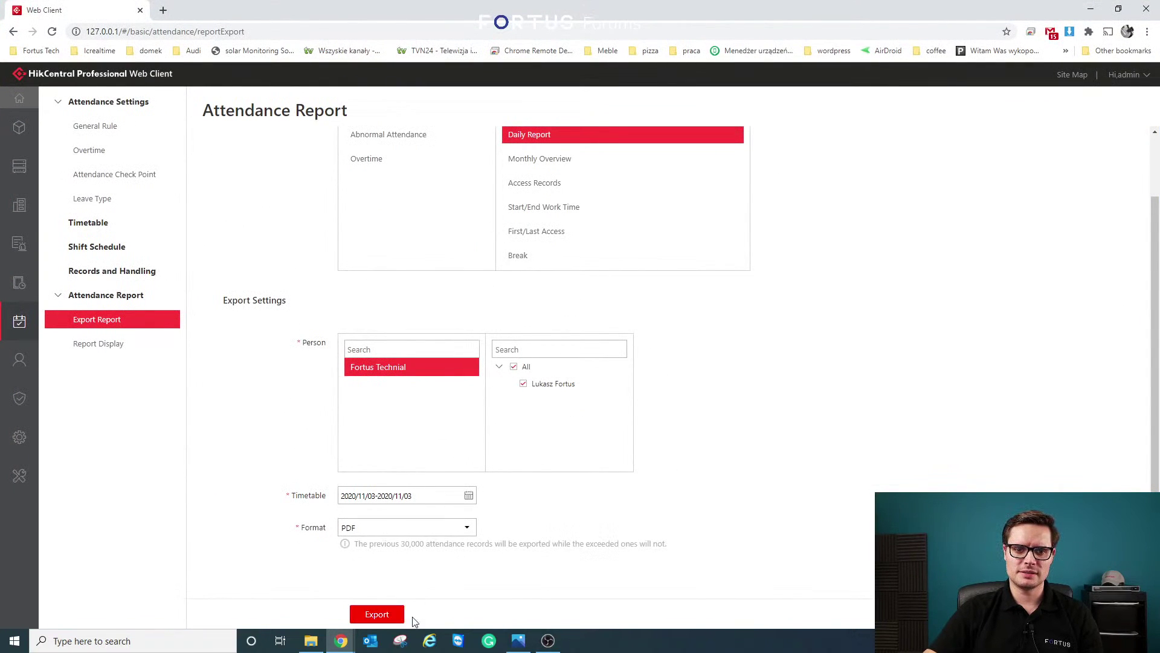
click(375, 615)
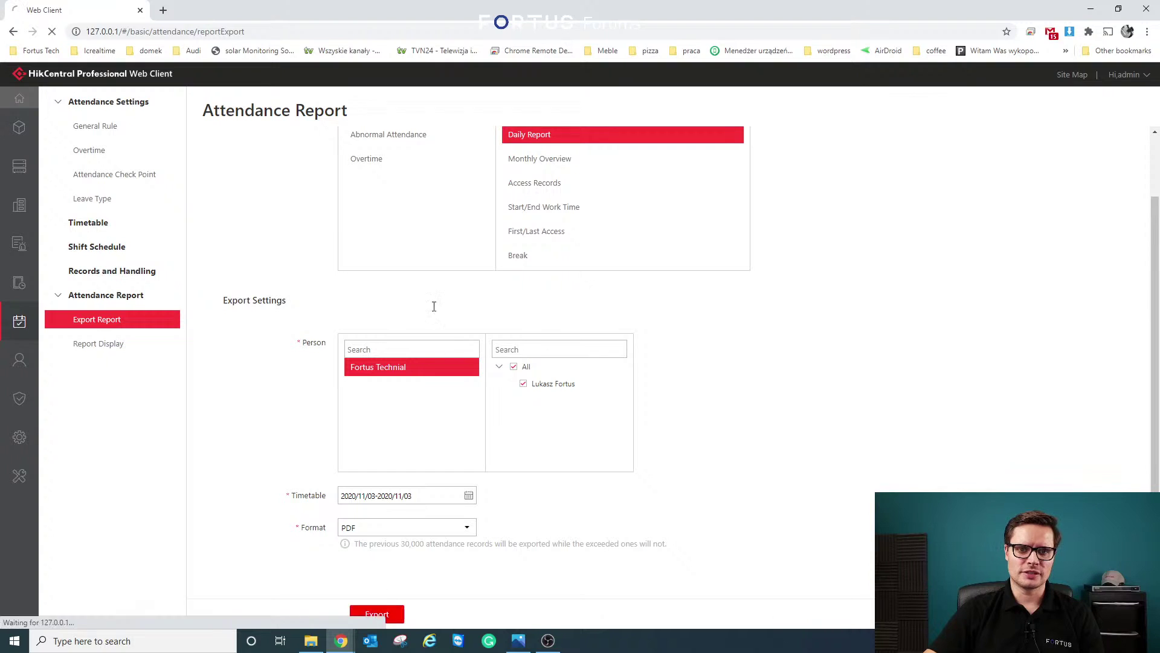
click(73, 610)
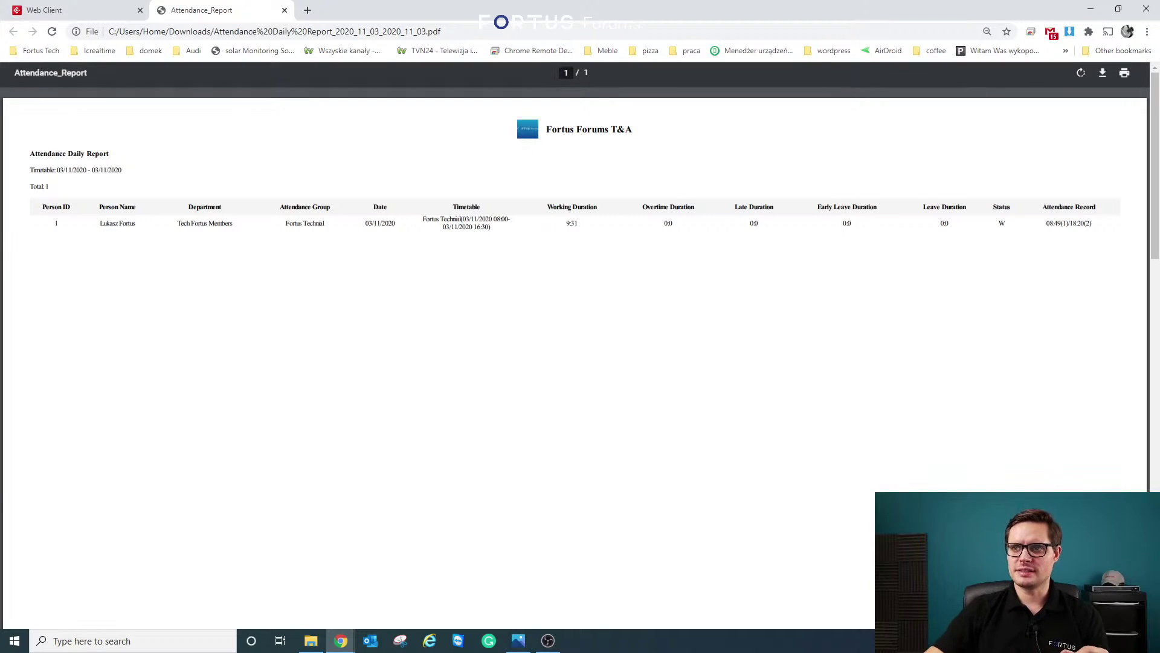
Highlight the clock-in and clock-out times in the Daily Report PDF, then close its tab.
drag(1049, 224, 1112, 224)
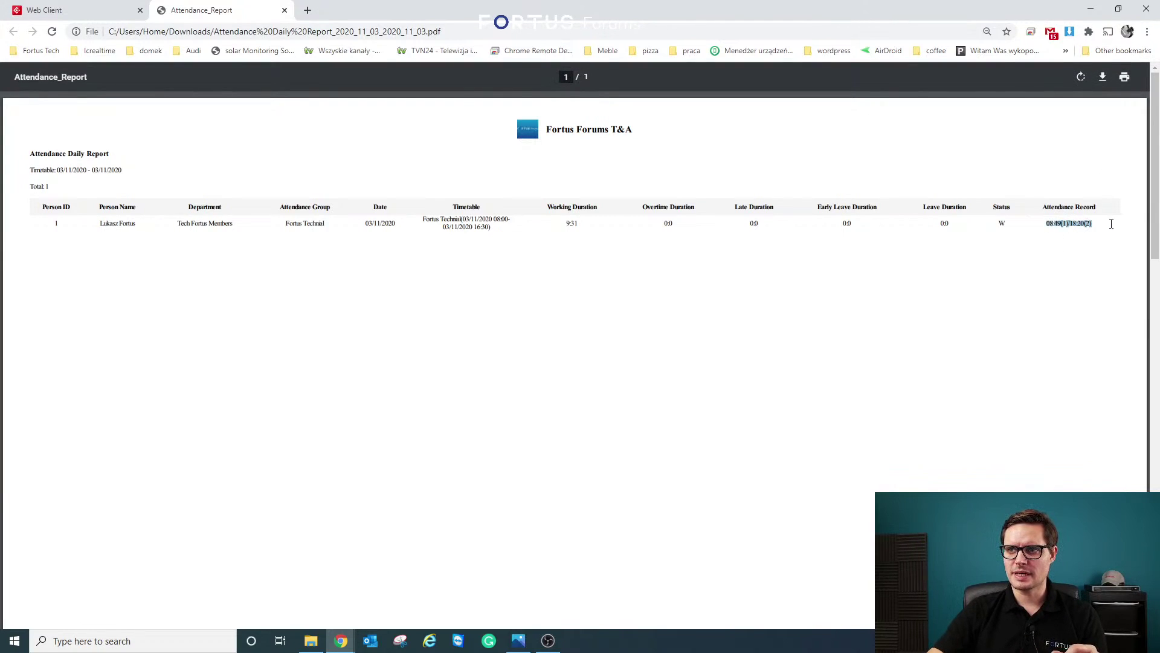
click(1073, 225)
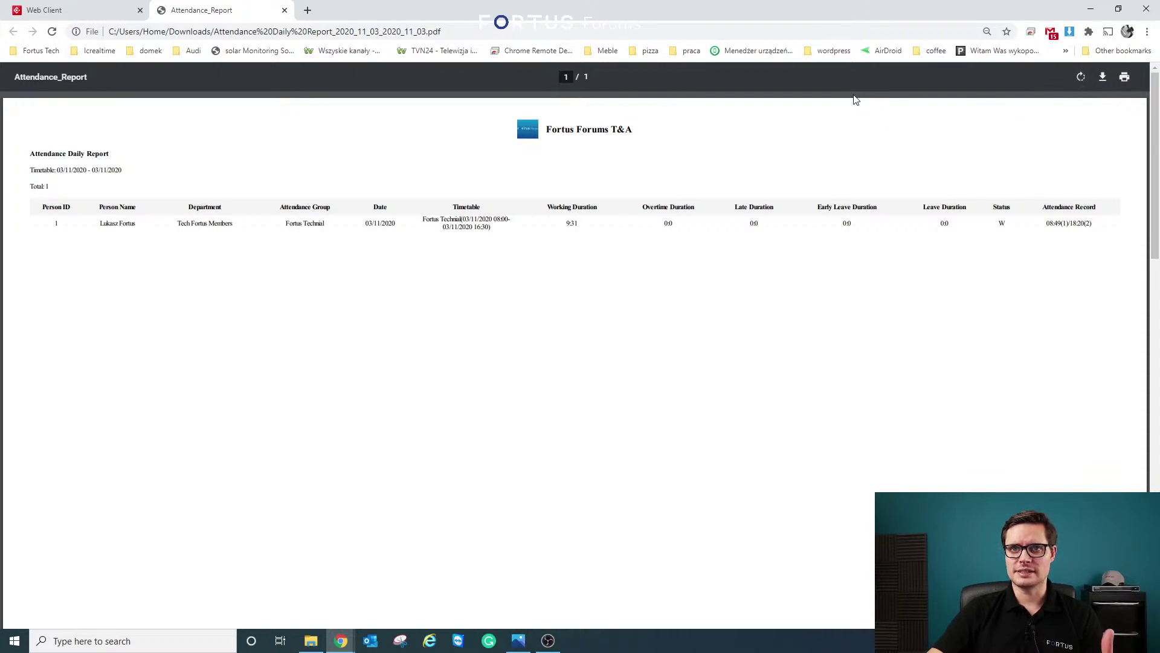
click(284, 11)
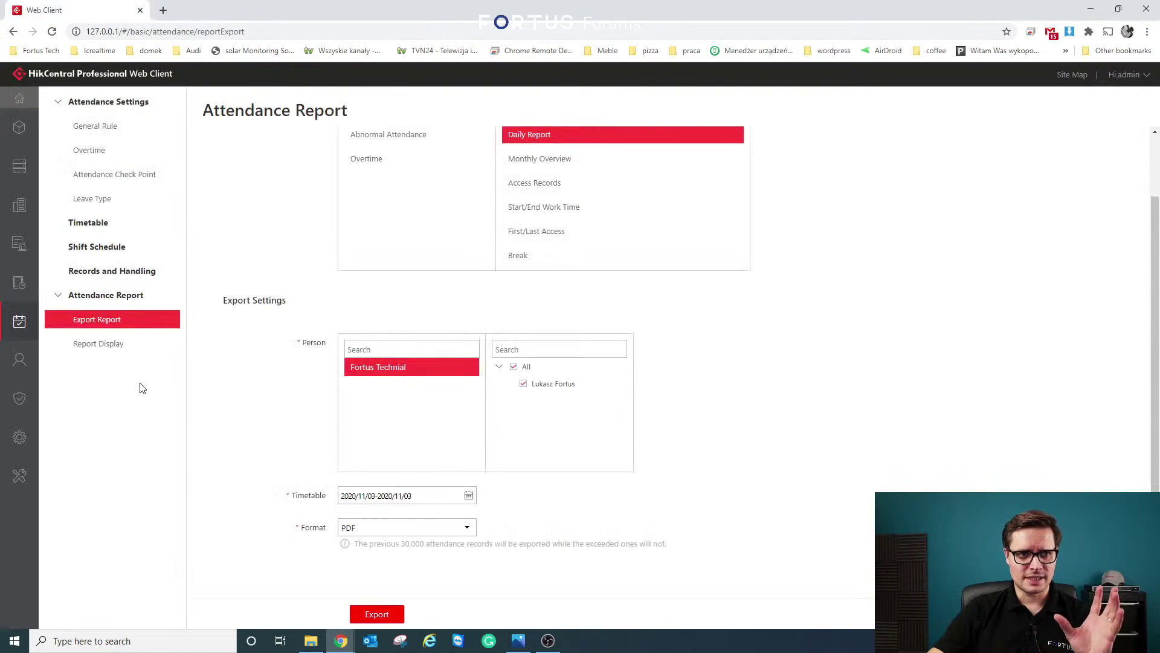
Open Report Display and inspect the Normal, Late and Early Leave status marks unchanged.
click(117, 352)
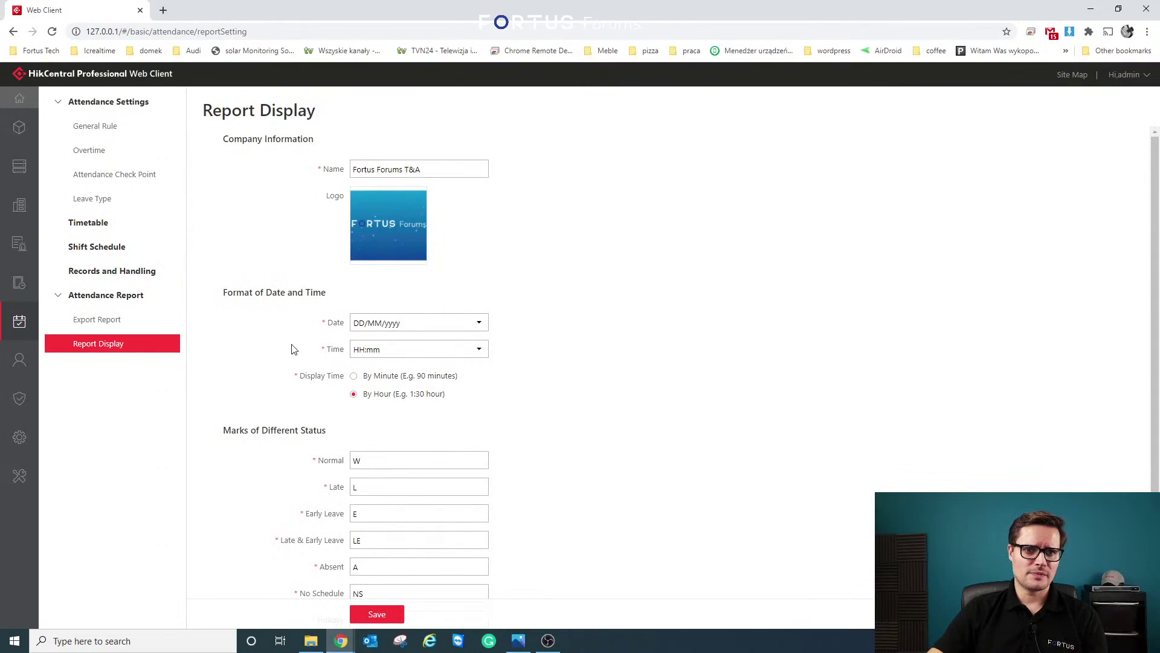
mouse_move(361, 188)
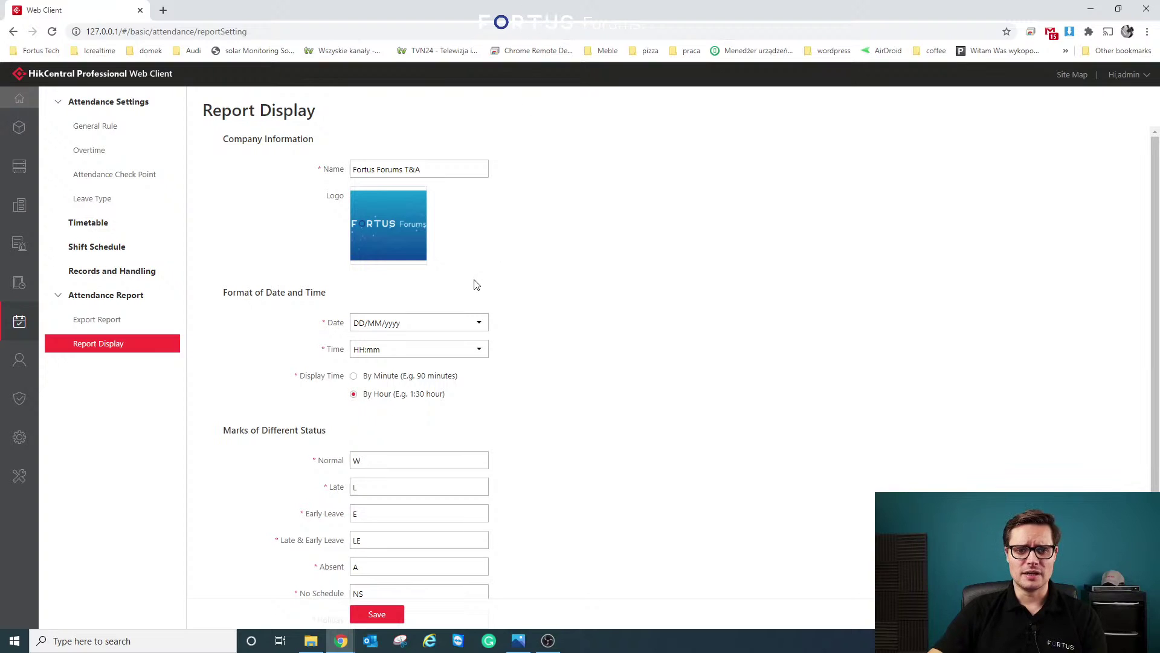
scroll(423, 426, down, 1)
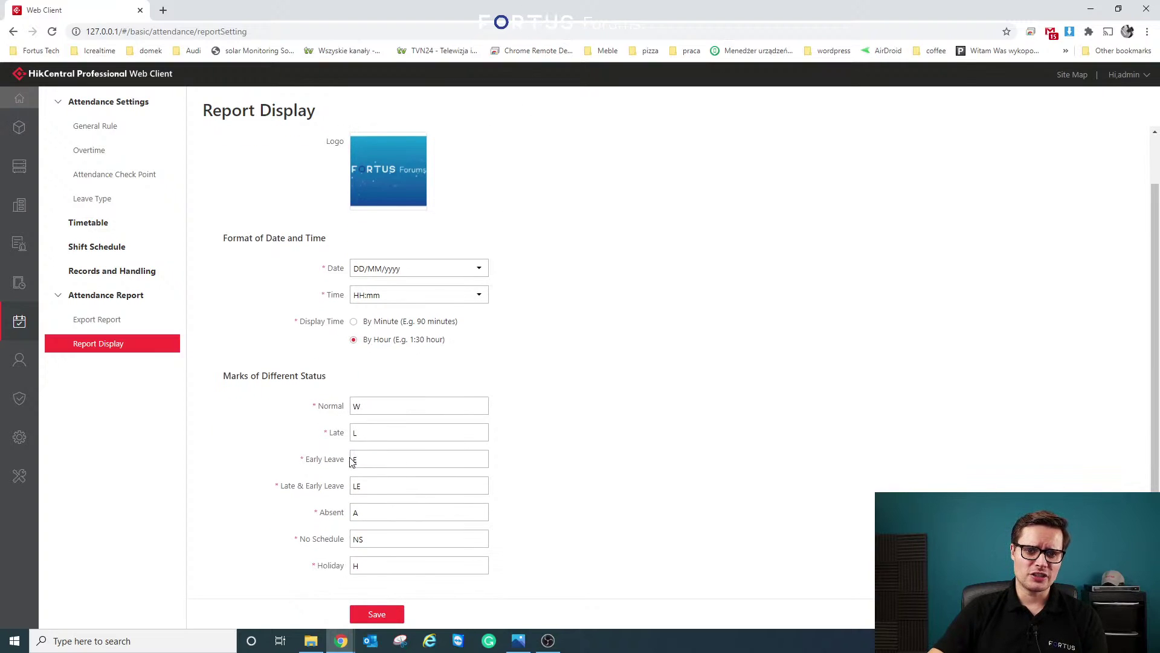
drag(375, 407, 327, 415)
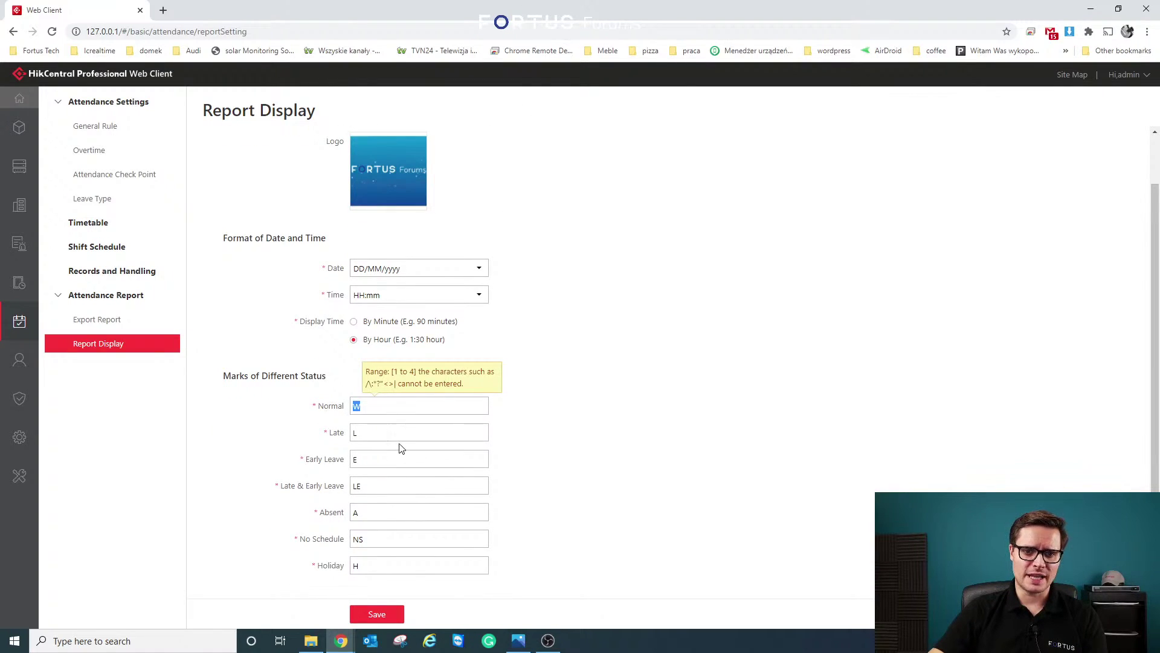
click(379, 431)
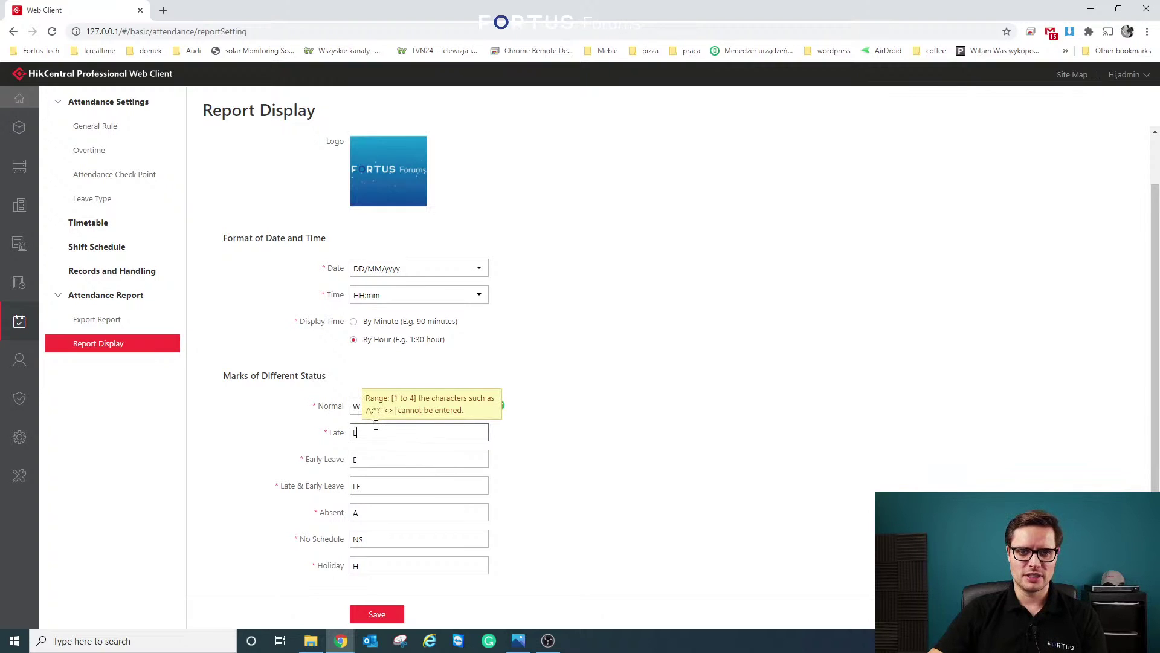
click(331, 437)
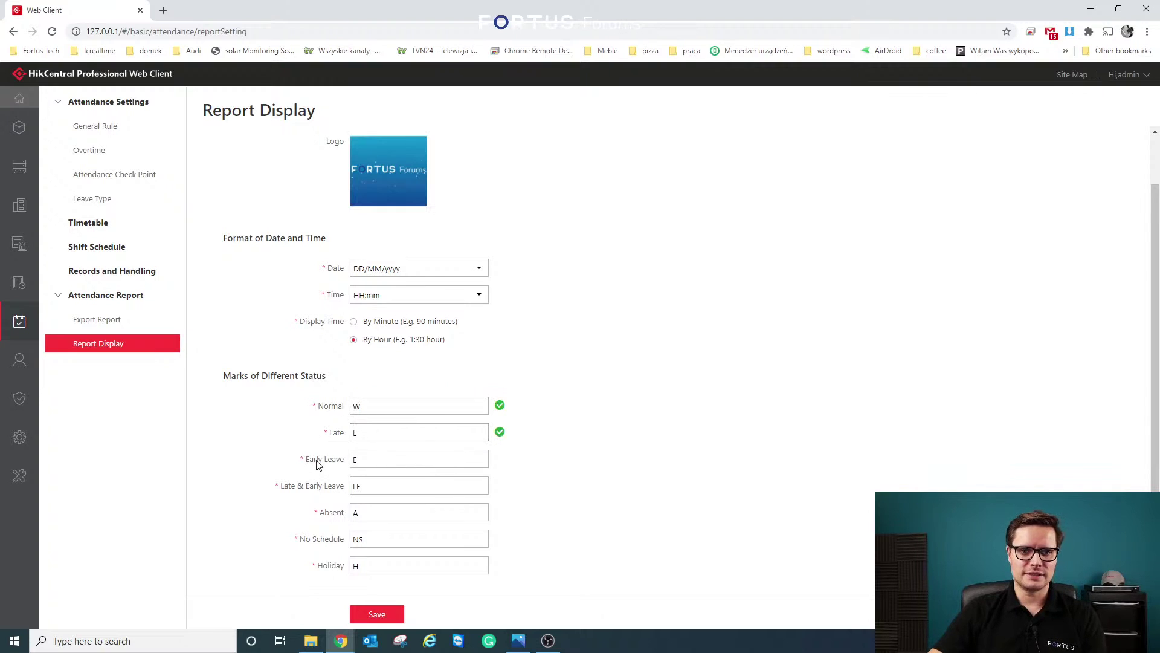
click(374, 462)
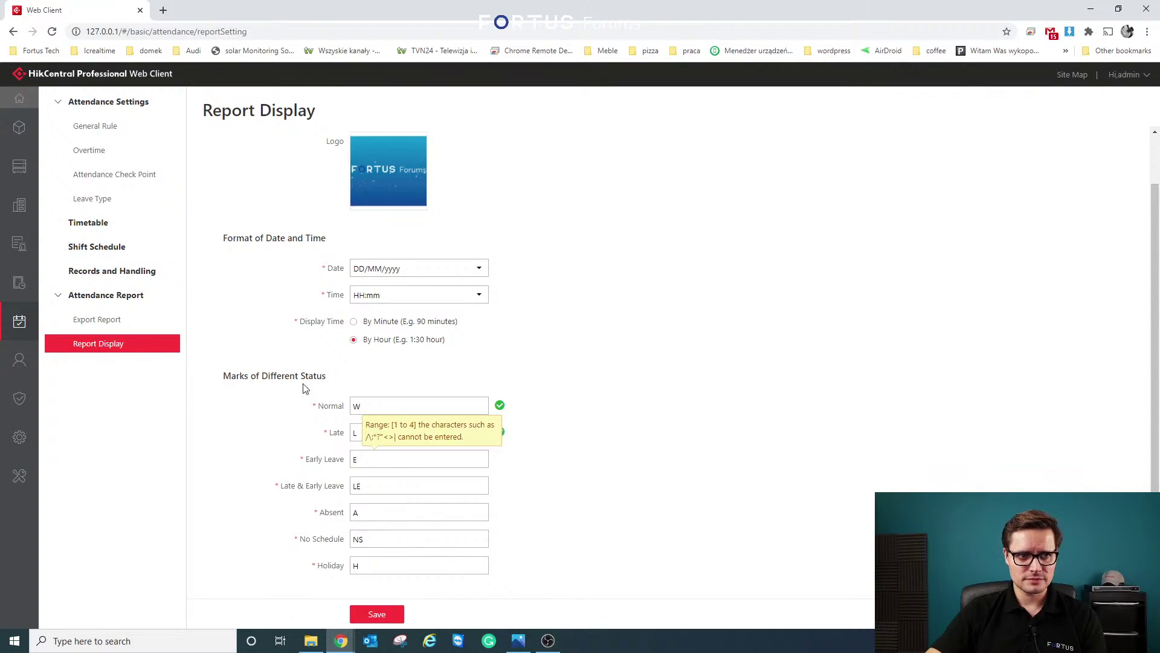
click(298, 406)
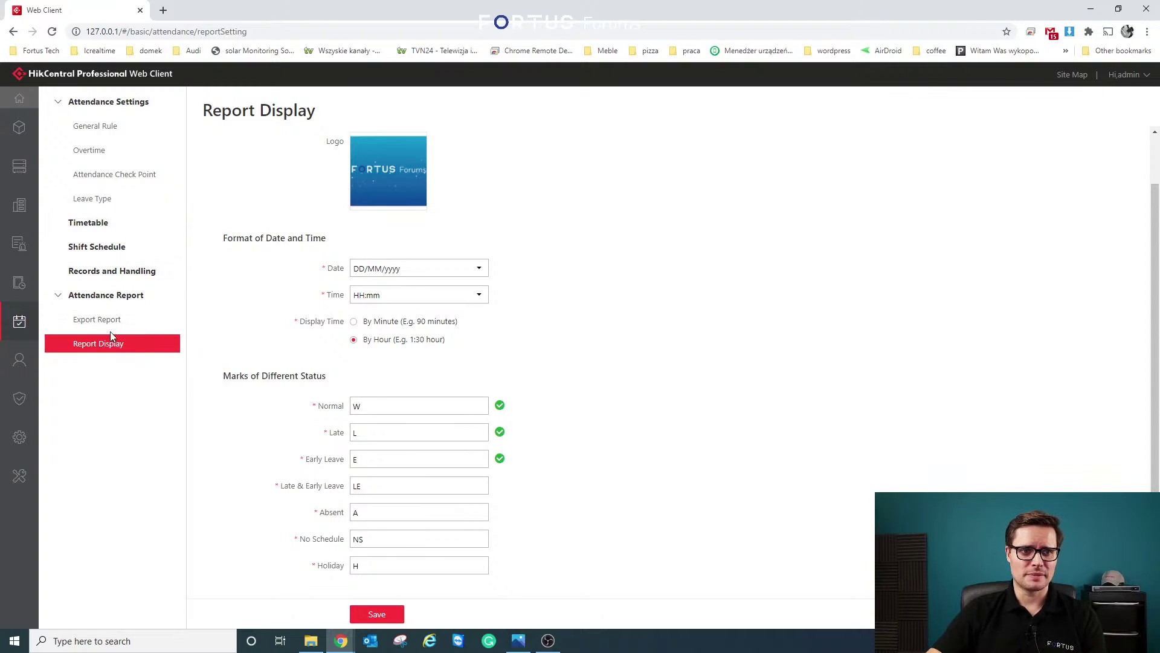
Open System > Email, view Email Settings, and expand the T&A report template.
click(21, 438)
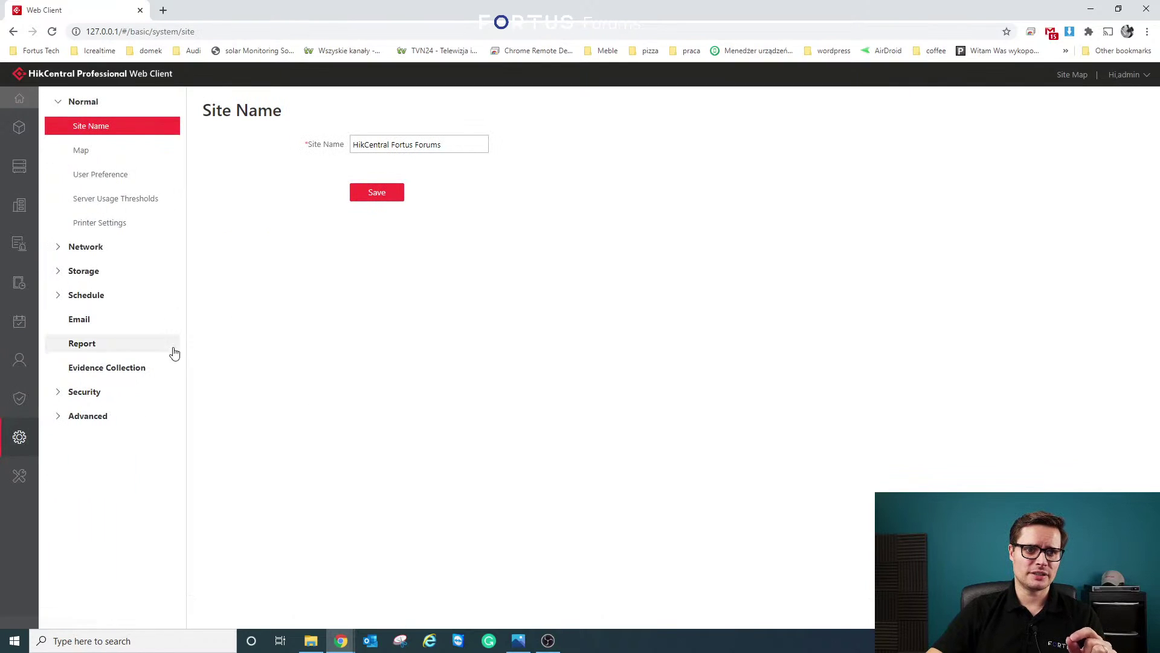
click(87, 321)
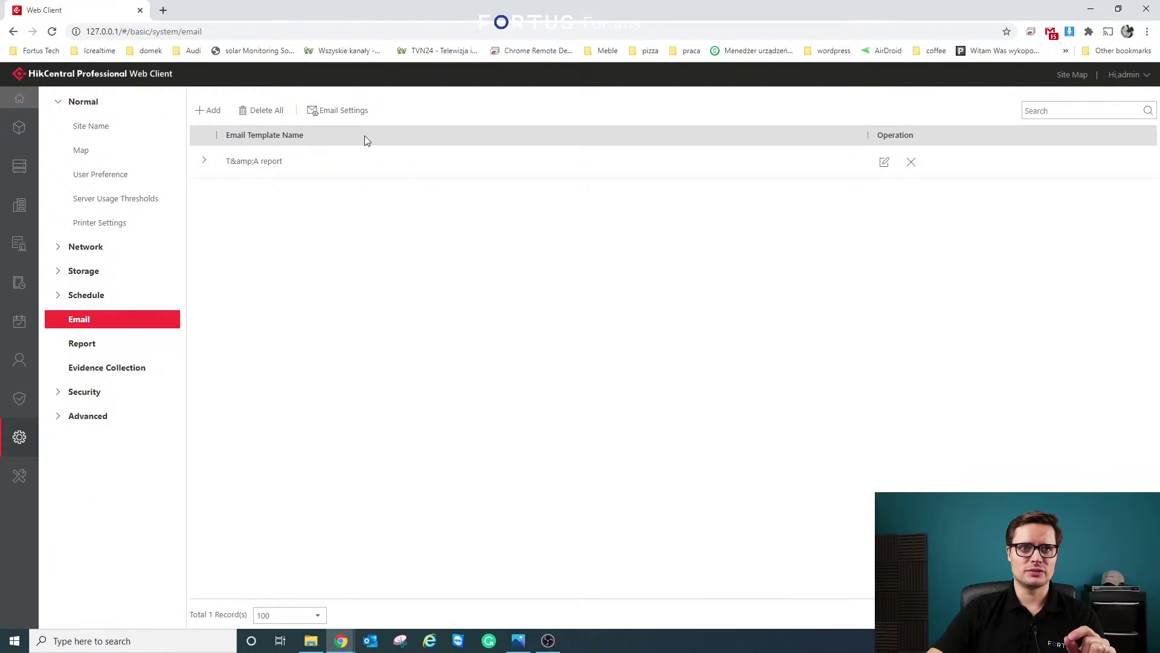
click(344, 112)
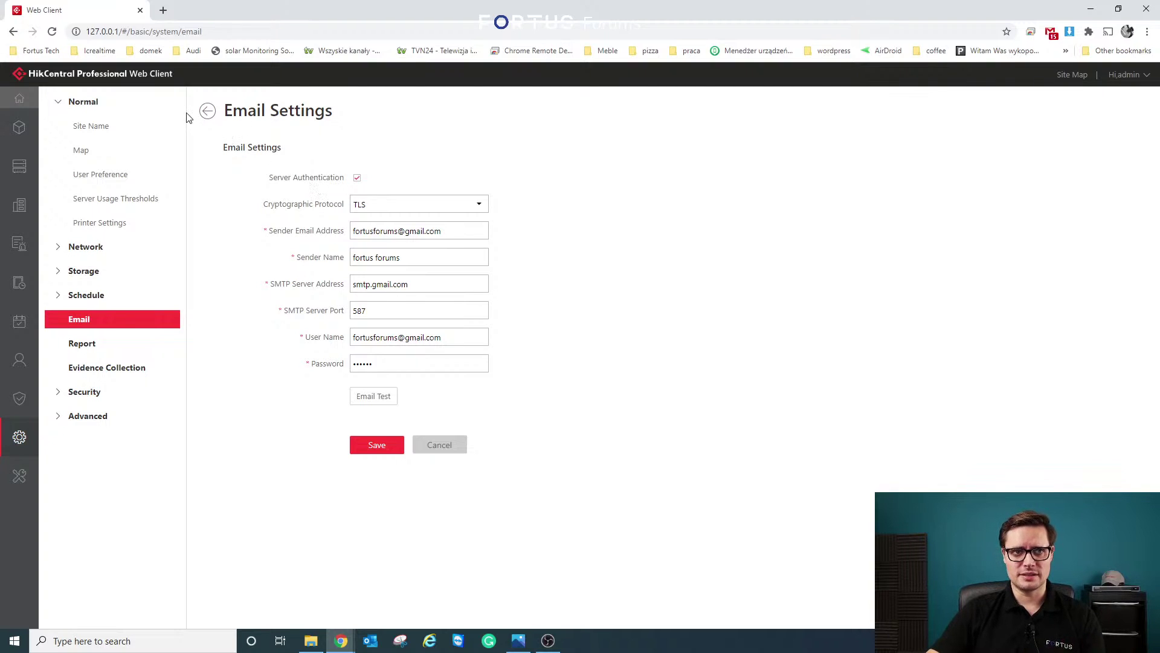
click(207, 110)
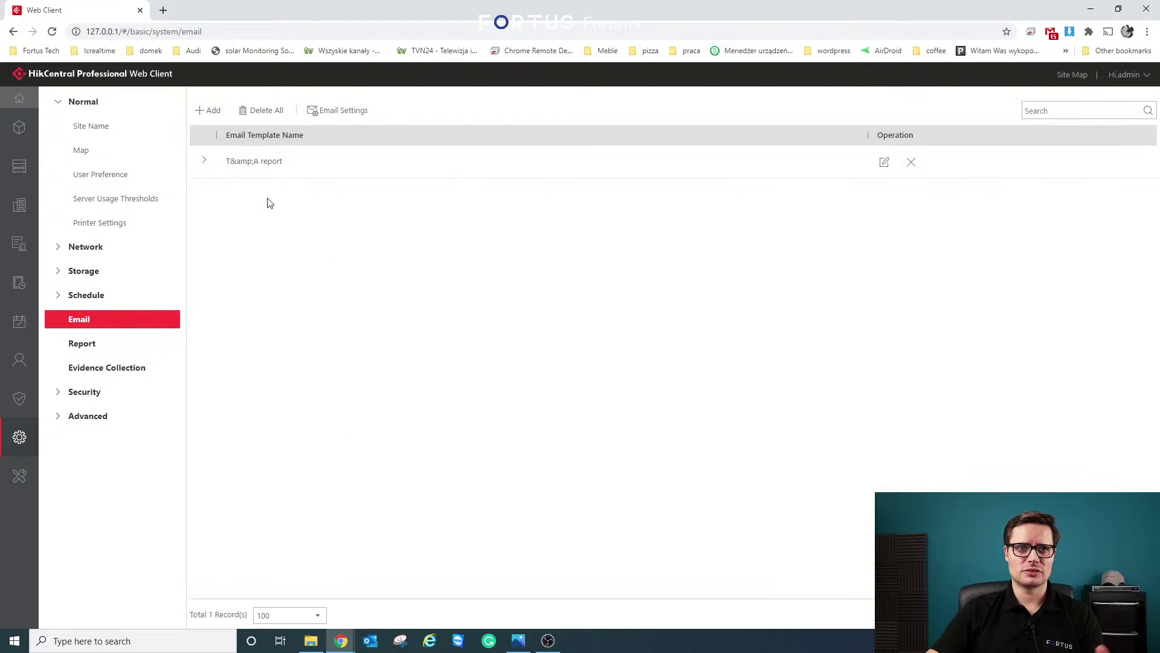
click(203, 161)
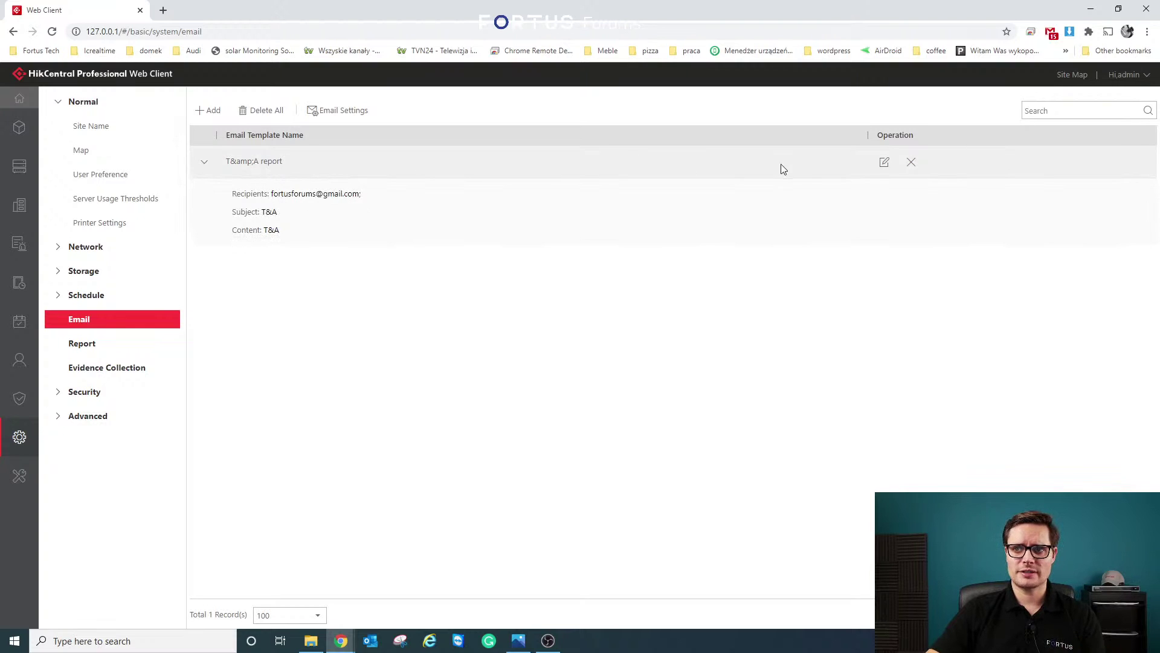
click(884, 162)
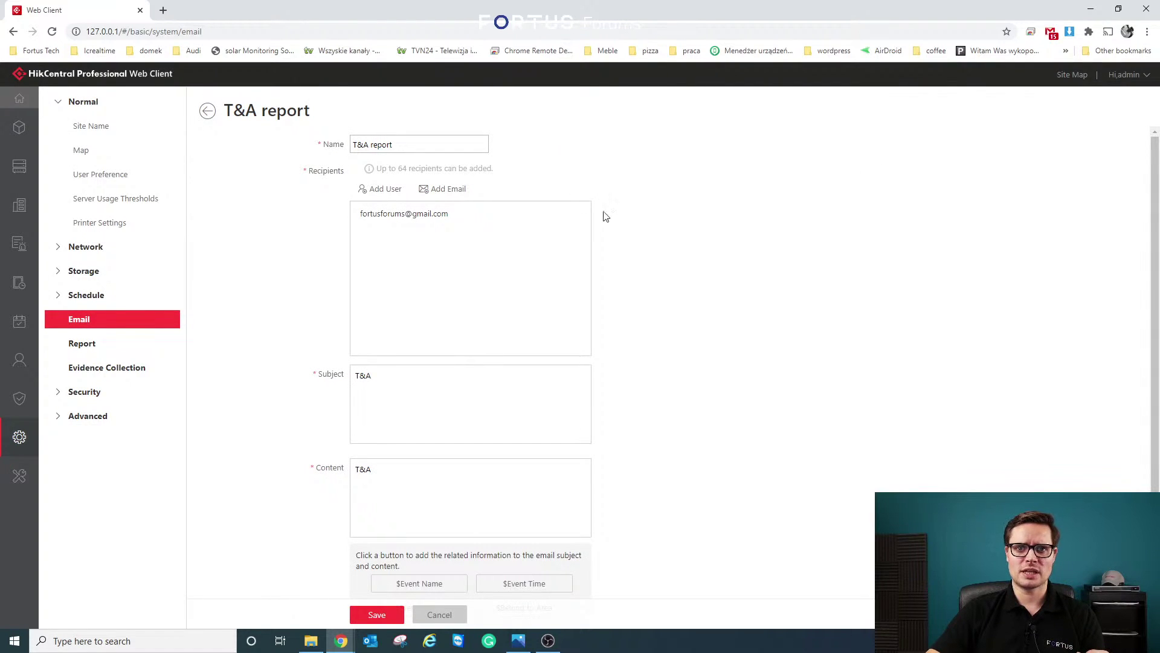
drag(550, 22, 731, 11)
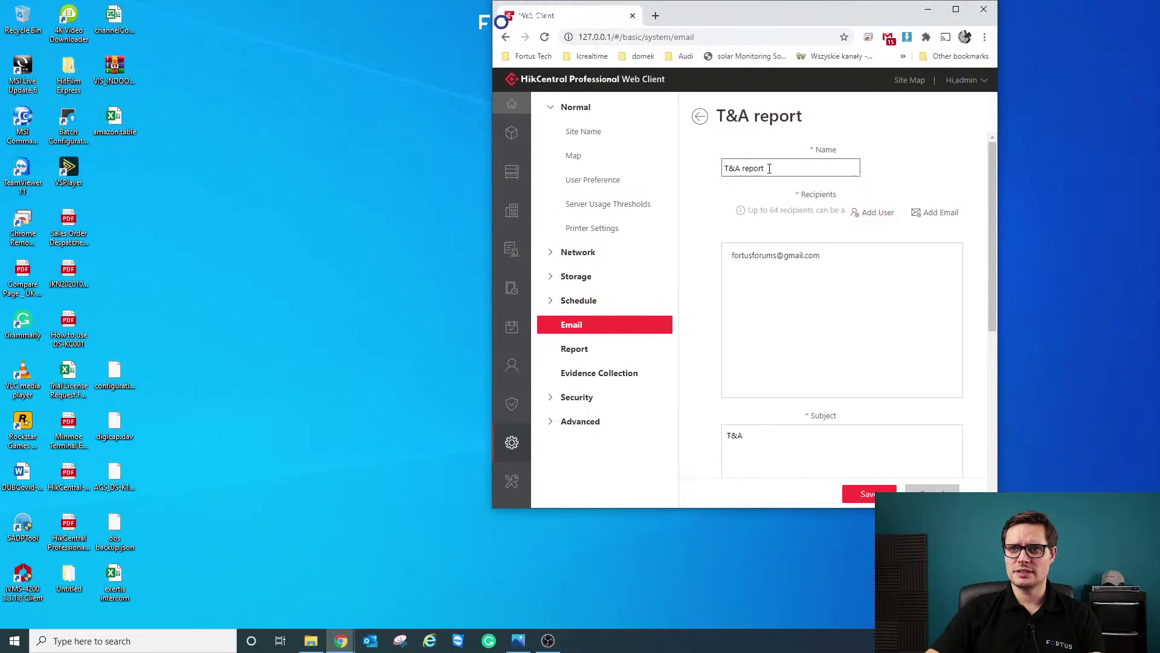
scroll(834, 284, down, 5)
scroll(847, 304, down, 1)
click(956, 9)
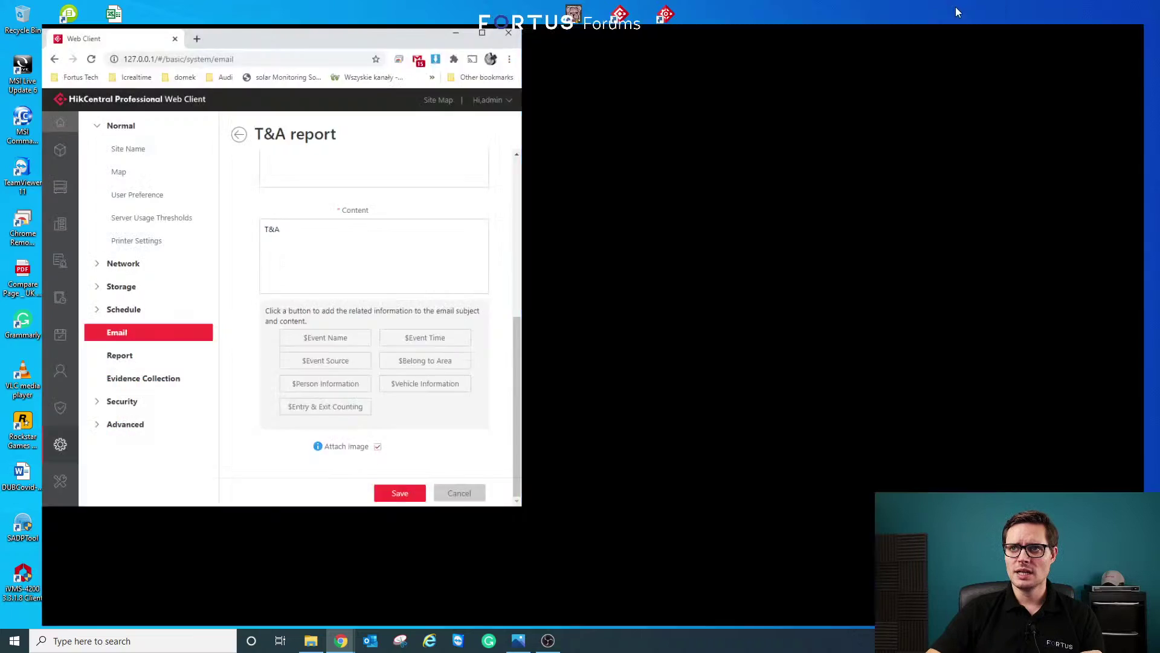
scroll(411, 520, up, 3)
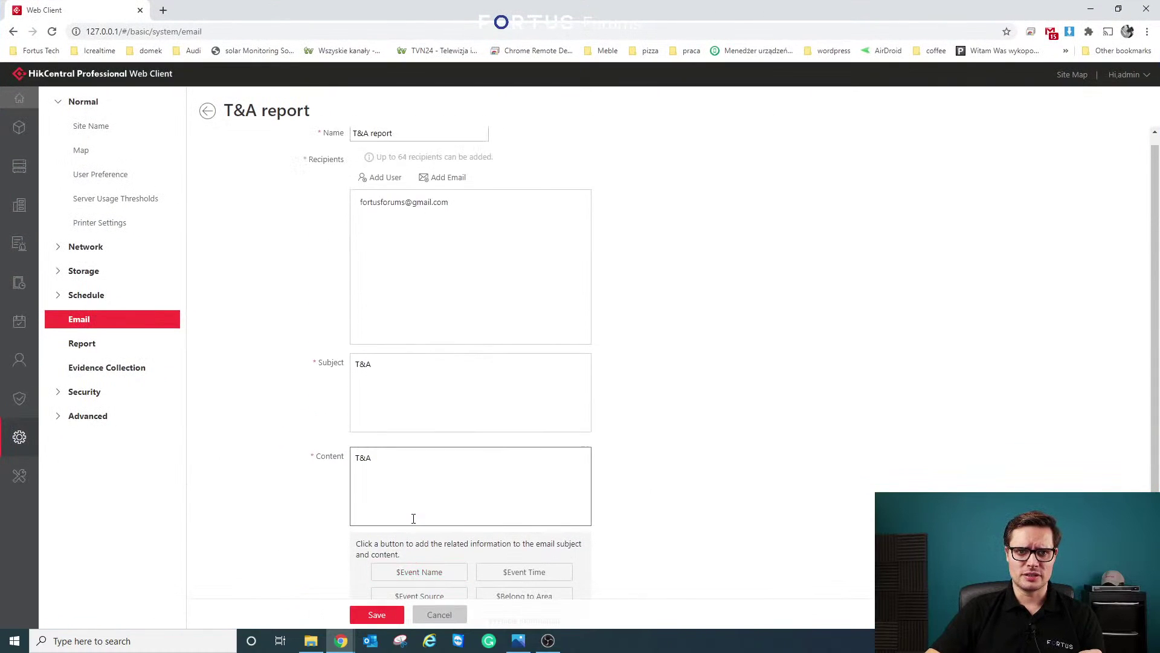
scroll(423, 151, down, 2)
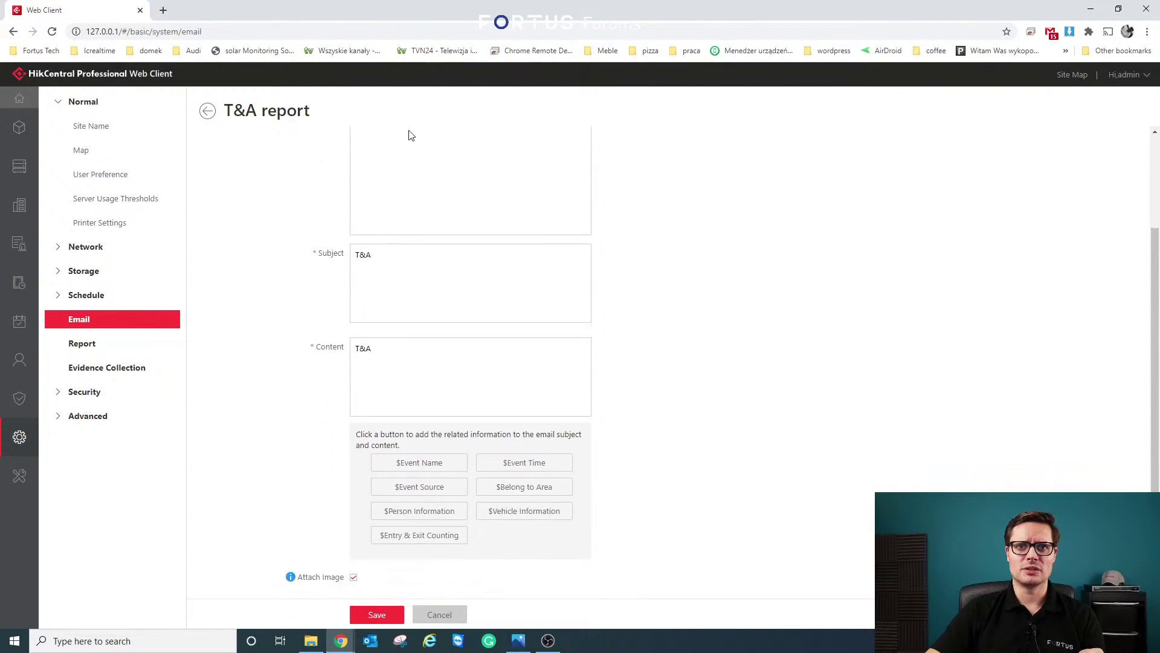
scroll(447, 169, up, 2)
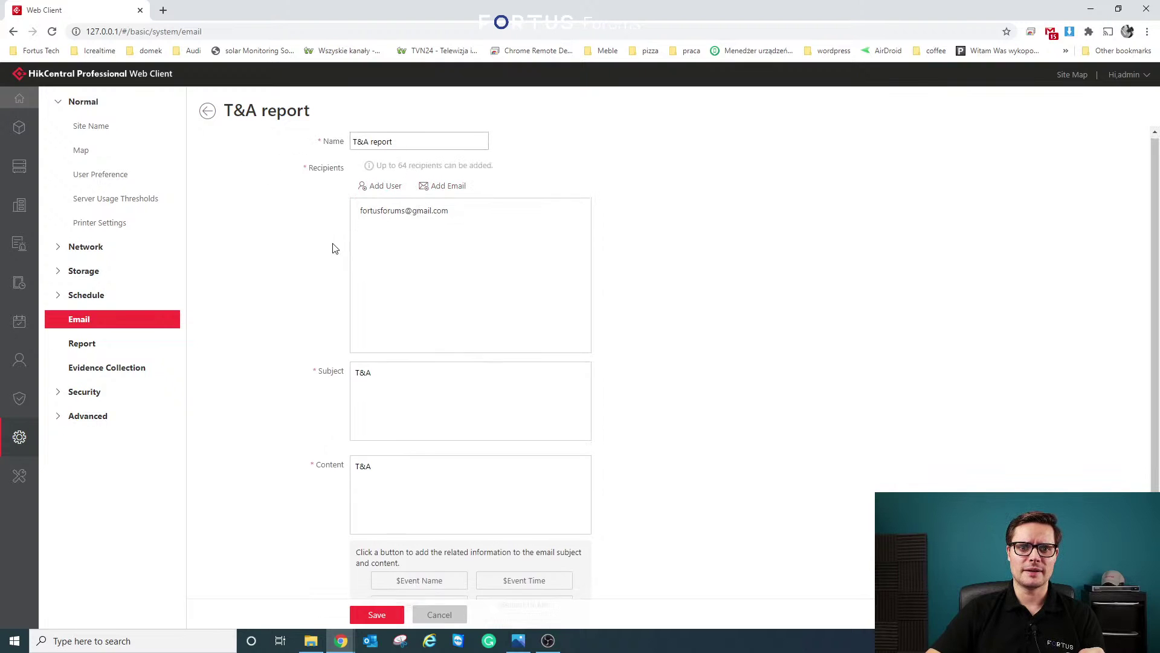
scroll(376, 329, down, 1)
Pick the T&A report email template for a new regular report, then go to System settings.
click(204, 116)
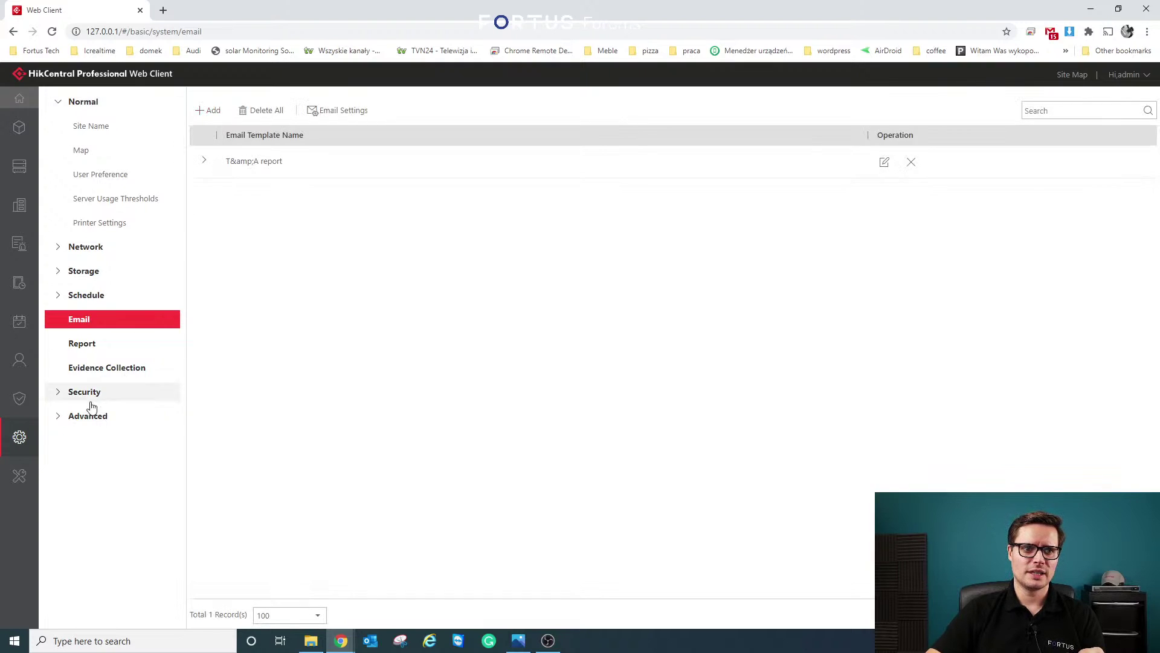
mouse_move(15, 298)
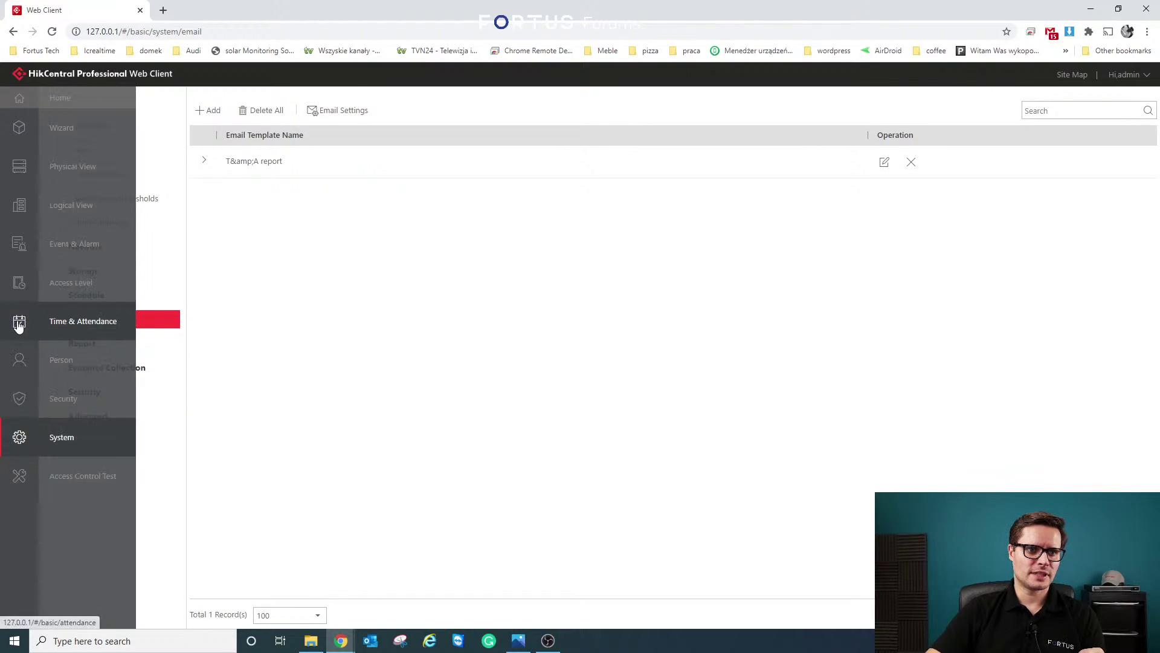
click(18, 320)
click(119, 272)
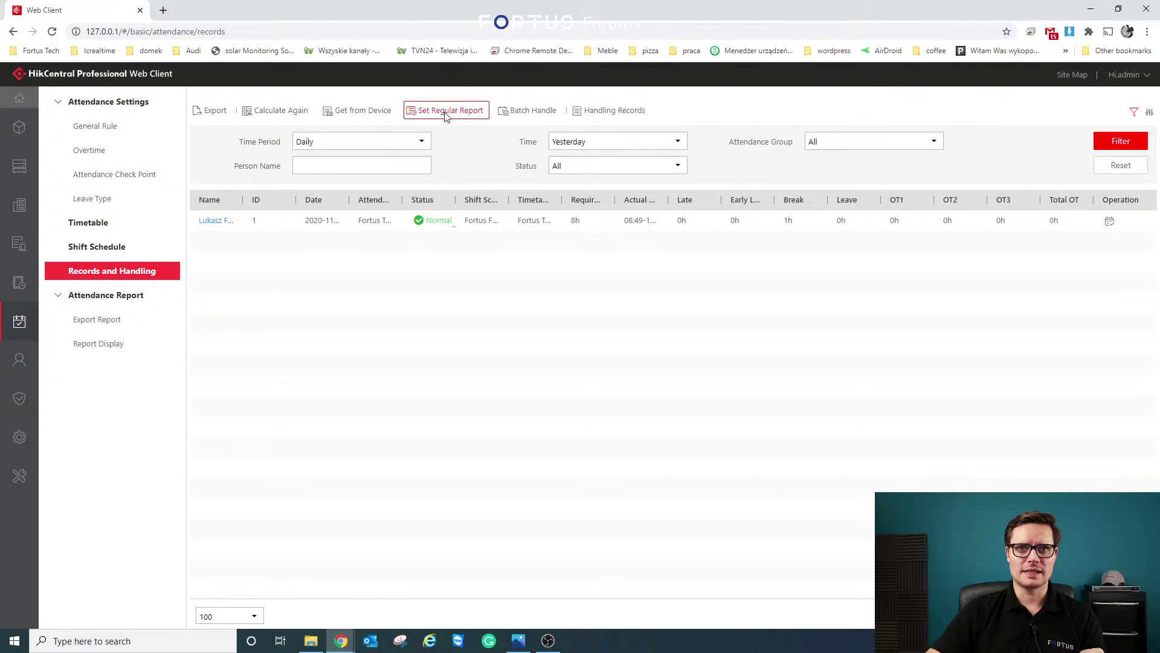
click(445, 113)
scroll(443, 391, down, 2)
click(392, 476)
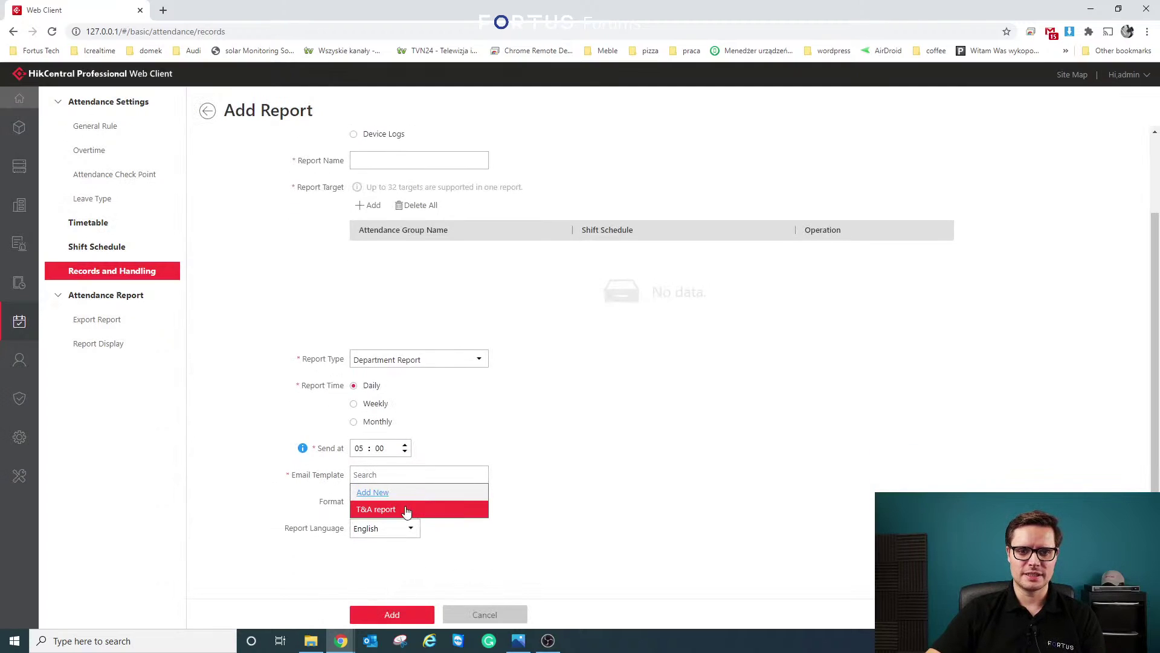
click(544, 488)
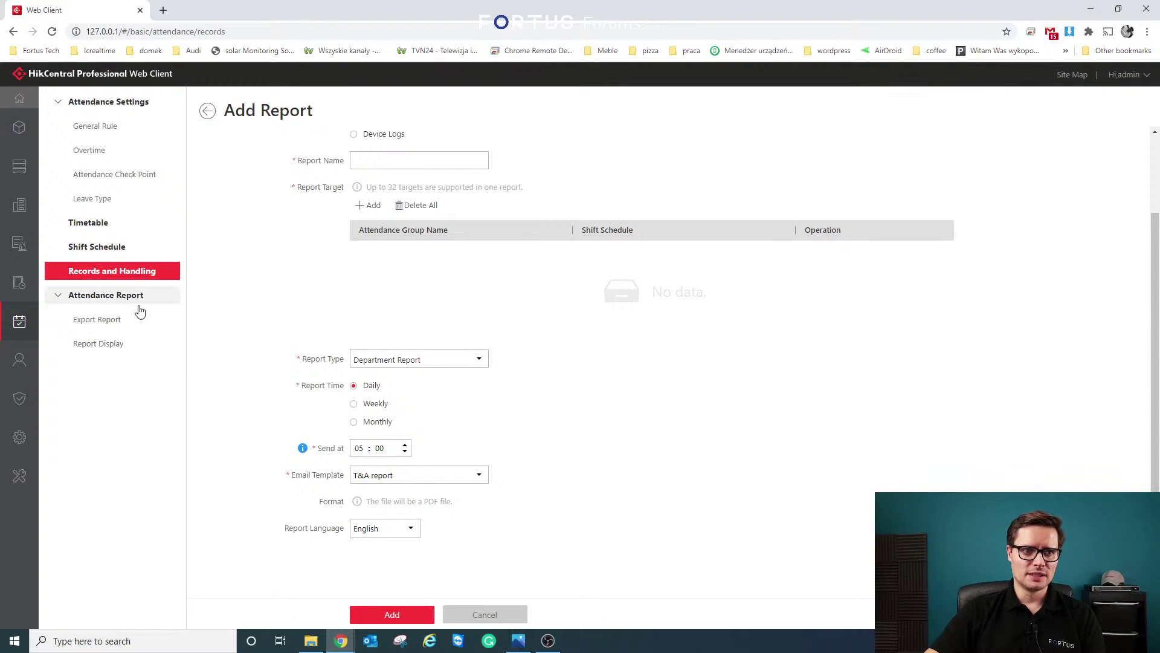
click(18, 438)
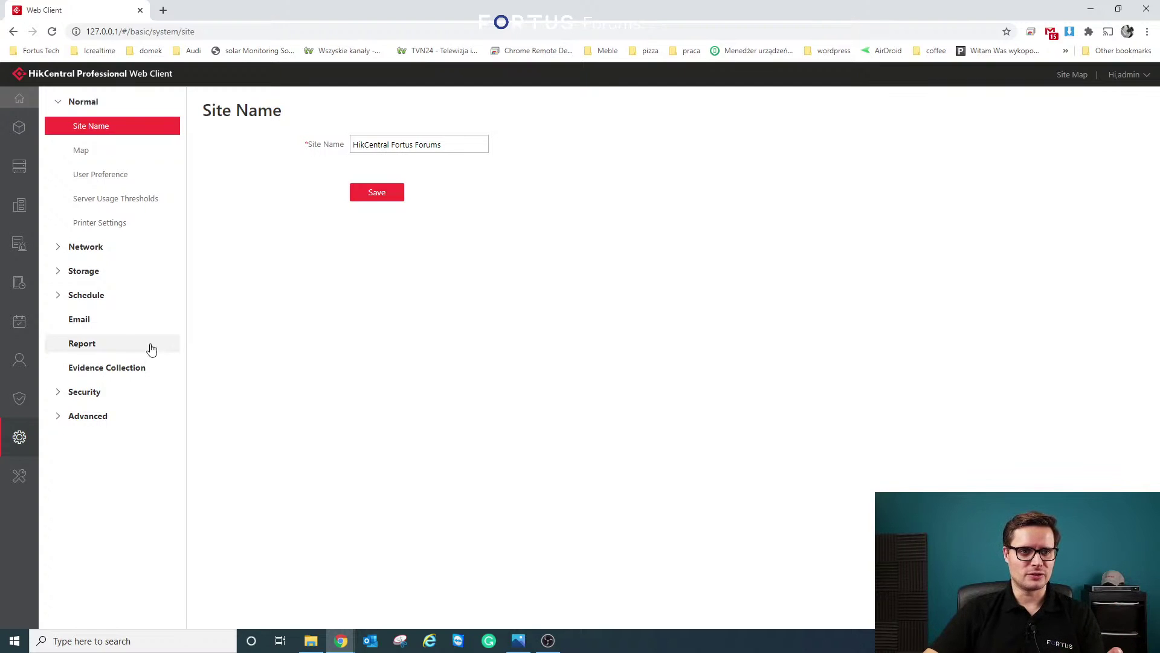
Open Data Interchange under Network and keep PostgreSQL as the database type.
click(85, 248)
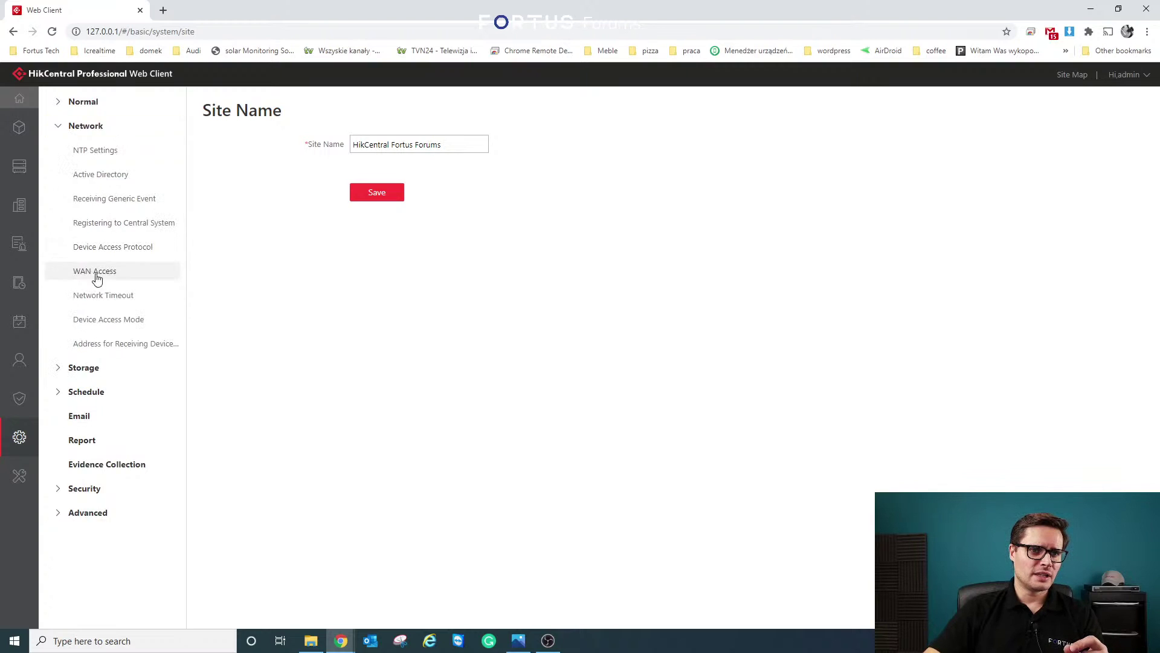
click(120, 343)
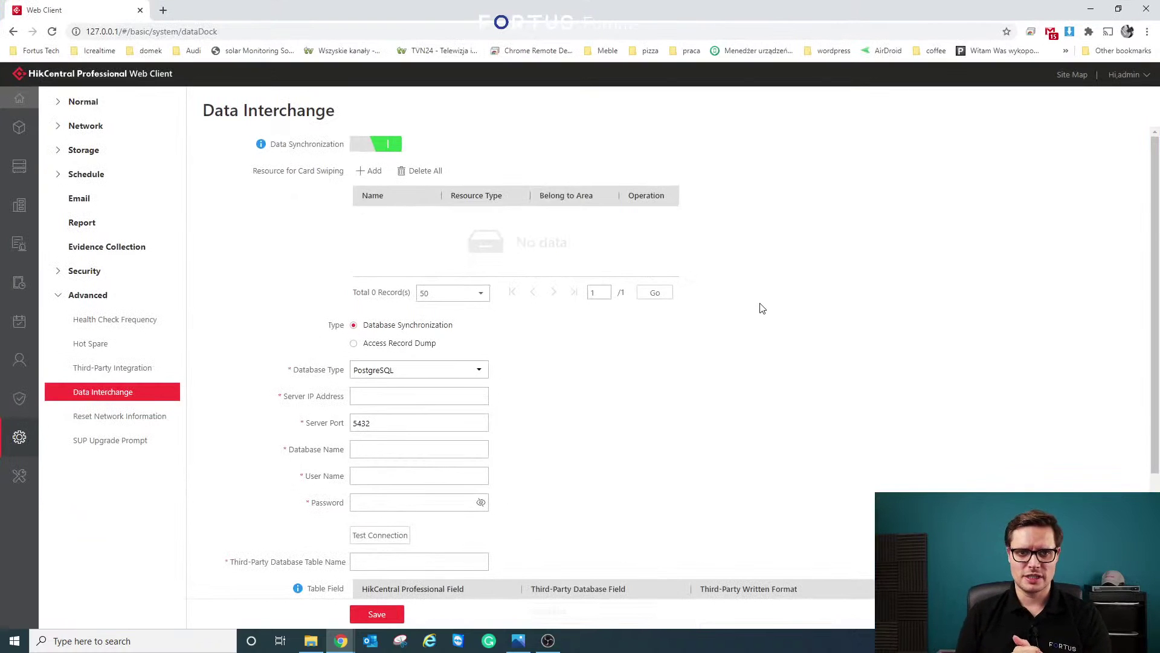
click(464, 374)
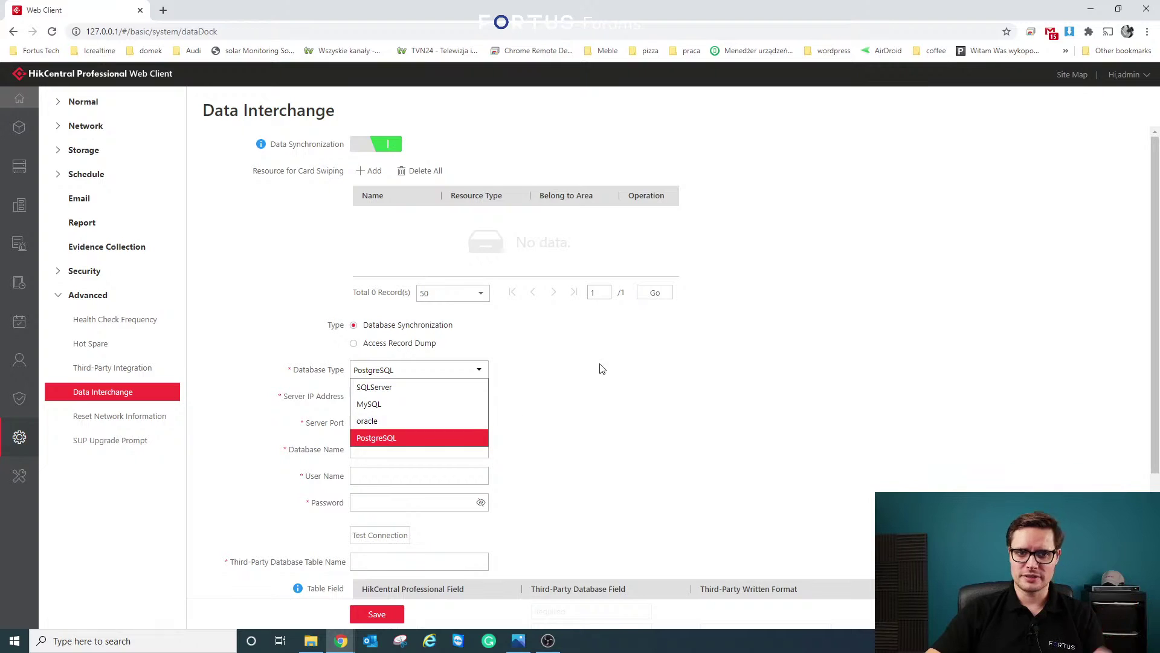
click(589, 378)
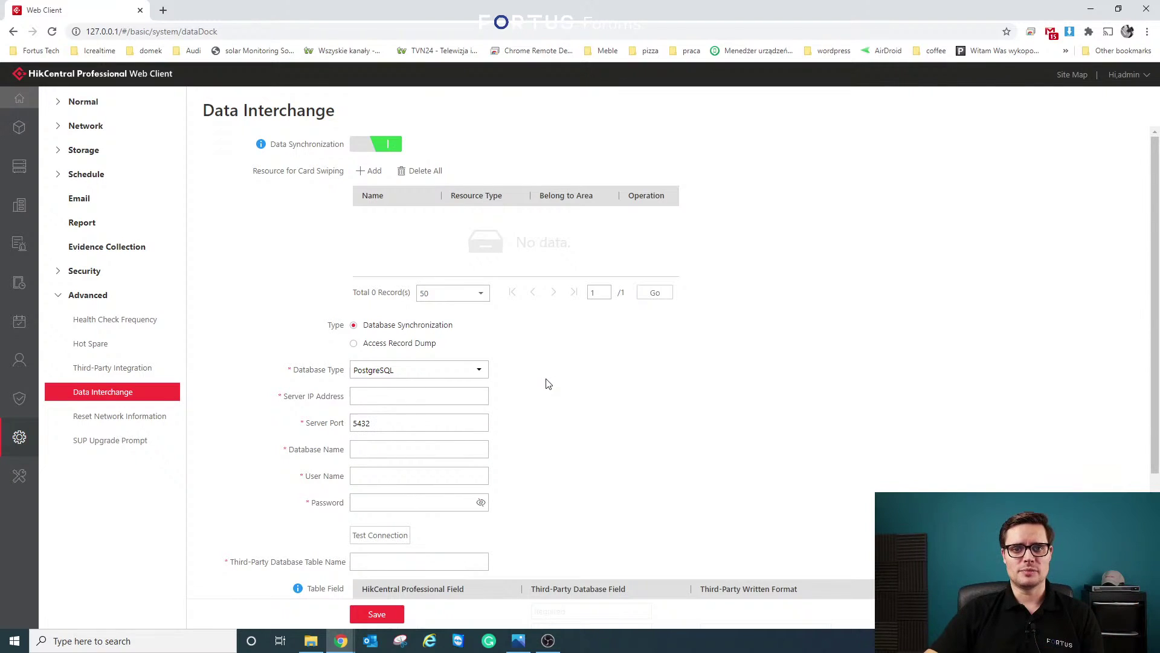
scroll(550, 375, down, 4)
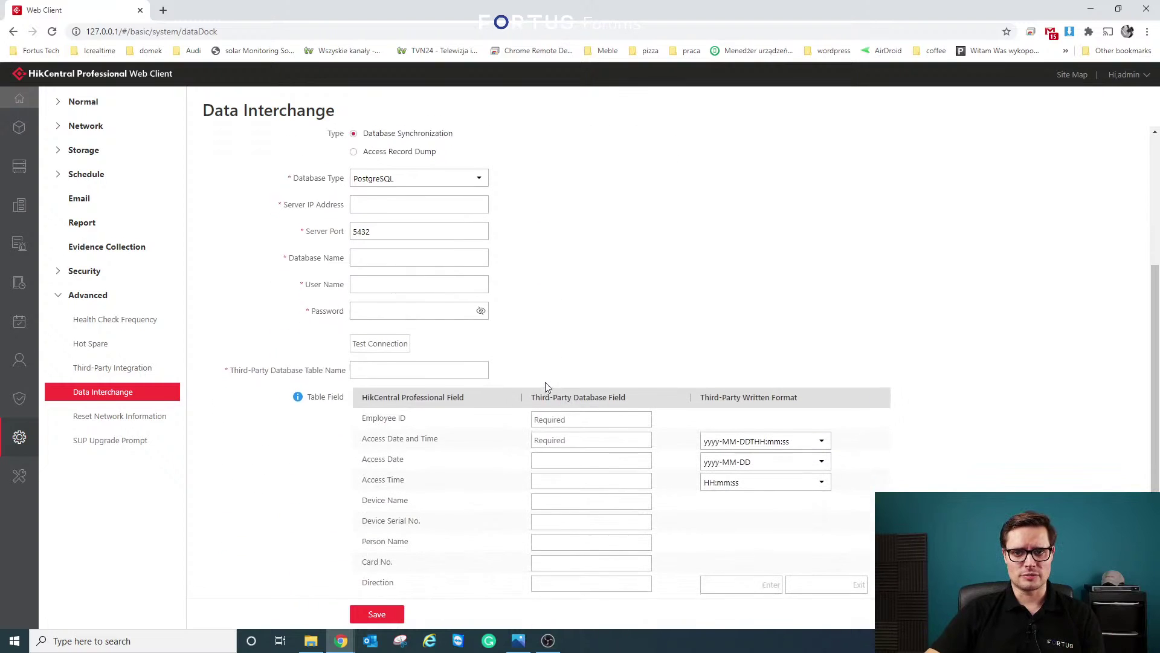
scroll(558, 346, up, 4)
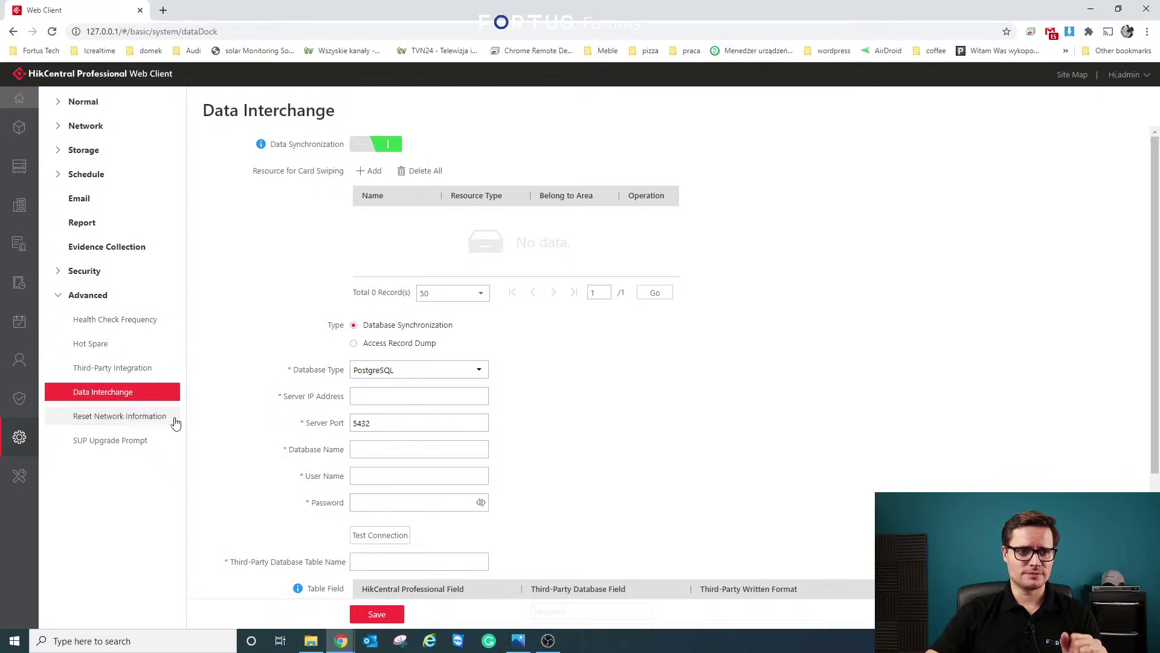
Start a new person and check the name fields and the Tech Fortus Members group.
click(20, 361)
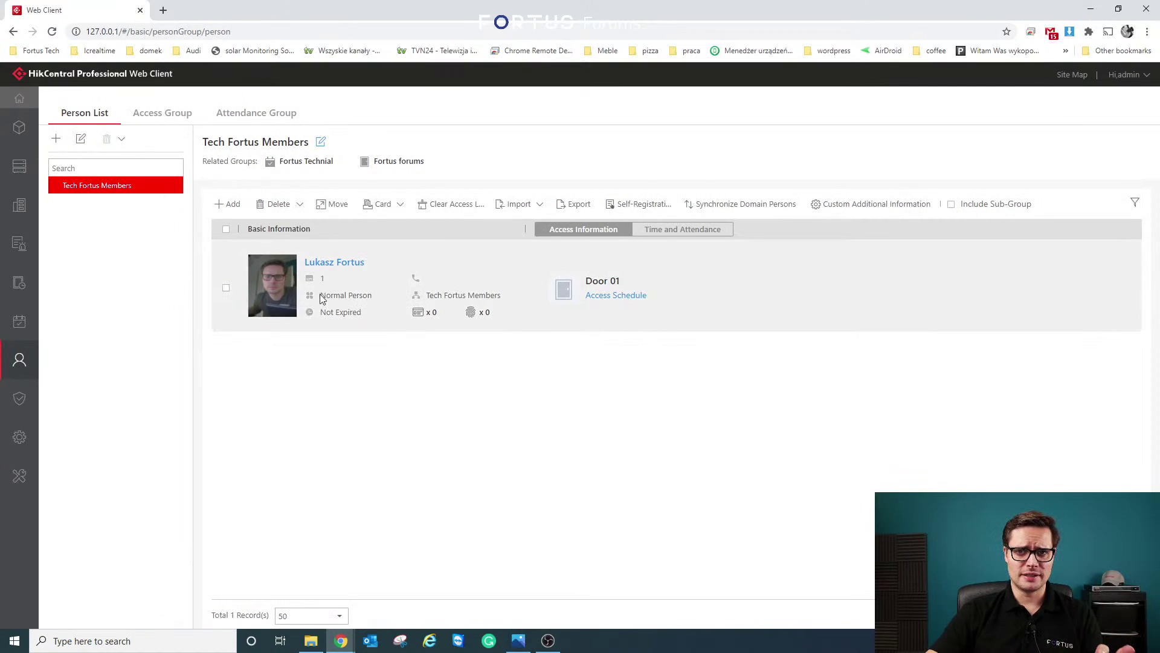
click(228, 204)
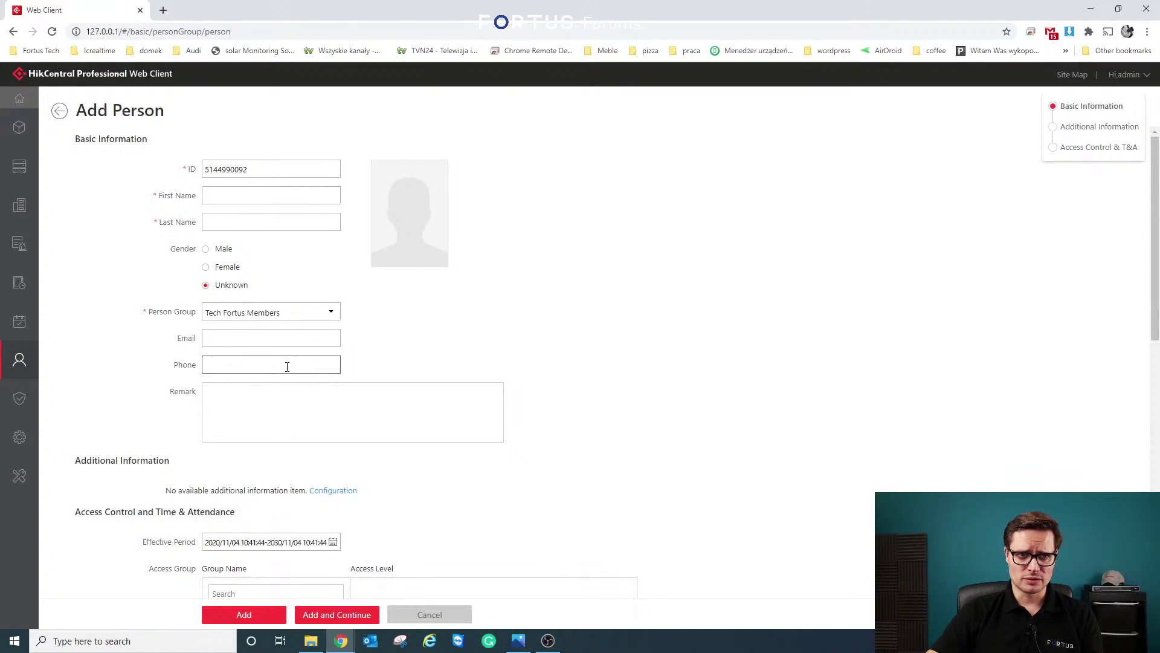
click(246, 198)
mouse_move(426, 179)
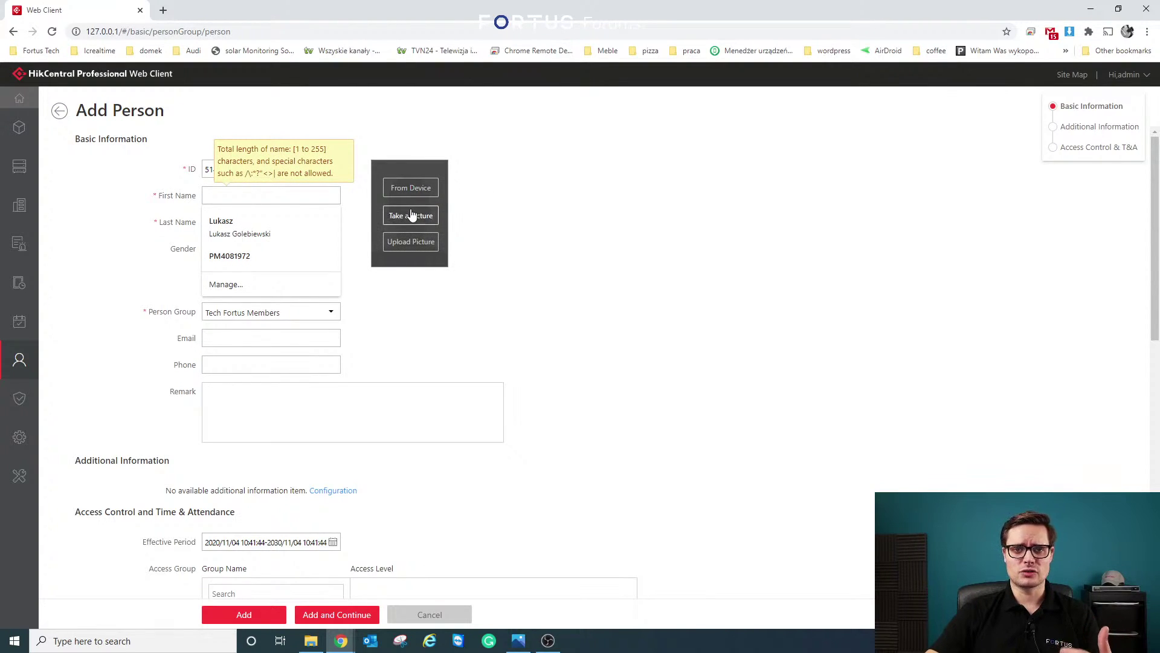
click(515, 218)
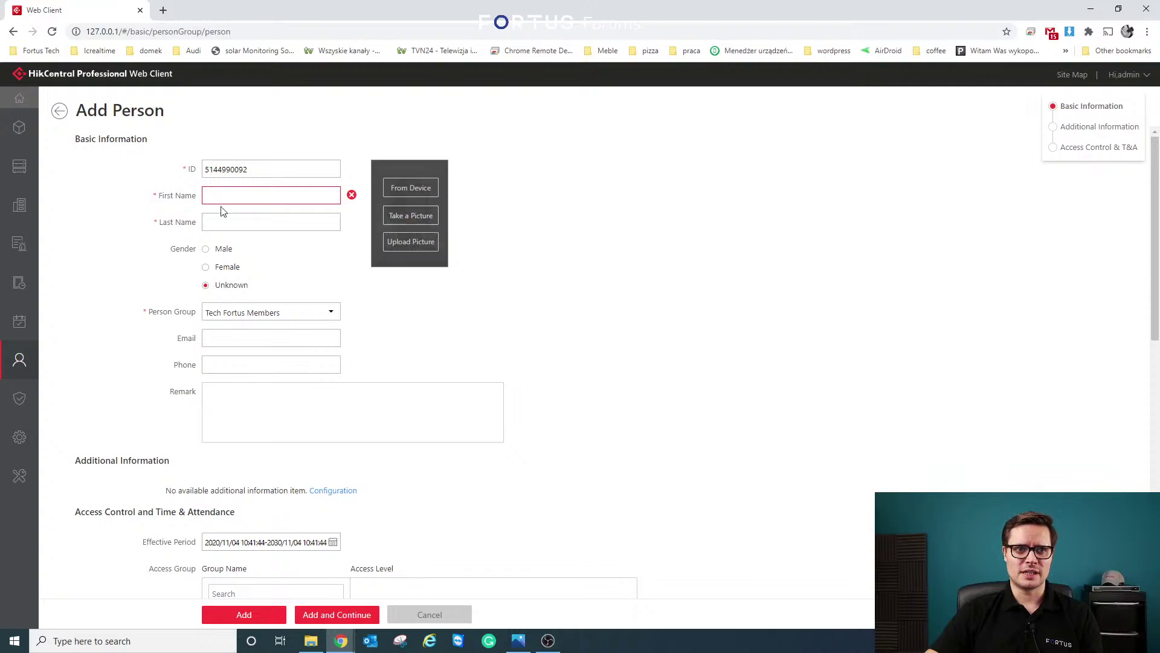
click(223, 223)
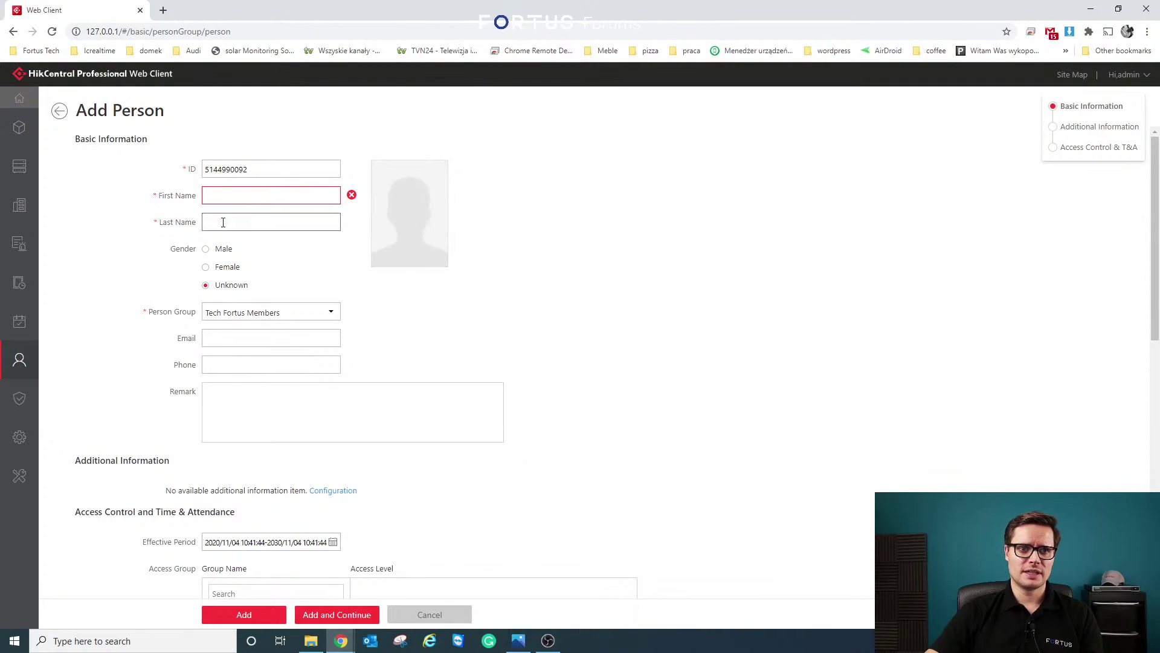
click(257, 315)
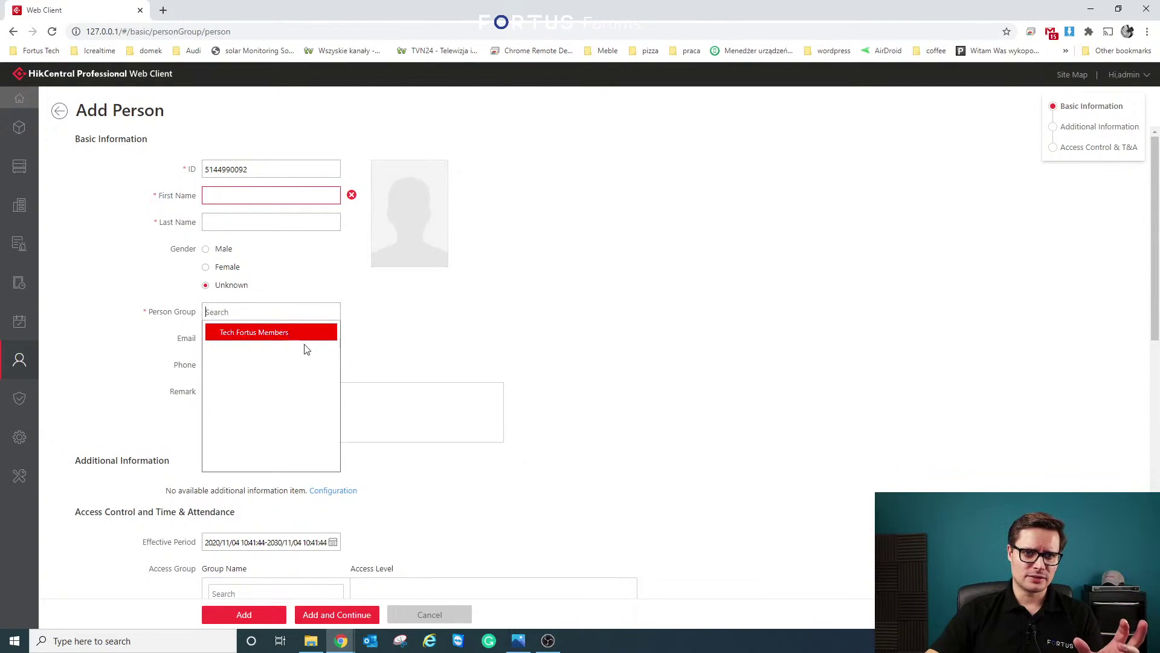
click(135, 334)
Review the effective period and credential fields, then go back without adding anyone.
scroll(219, 342, down, 1)
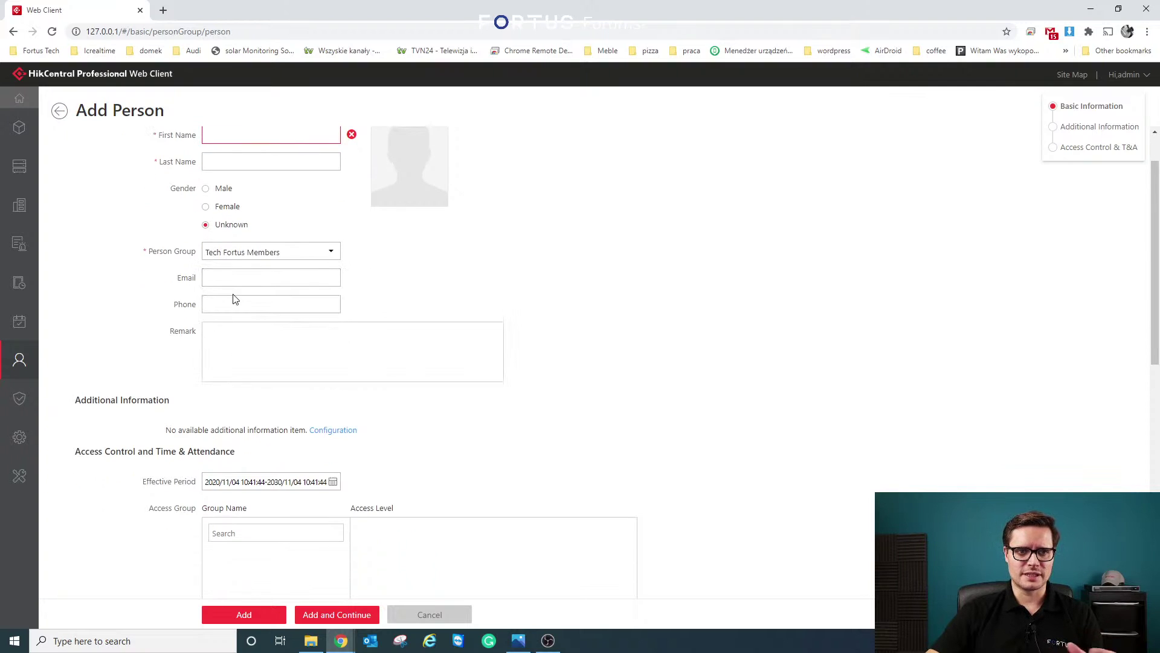
scroll(266, 361, down, 1)
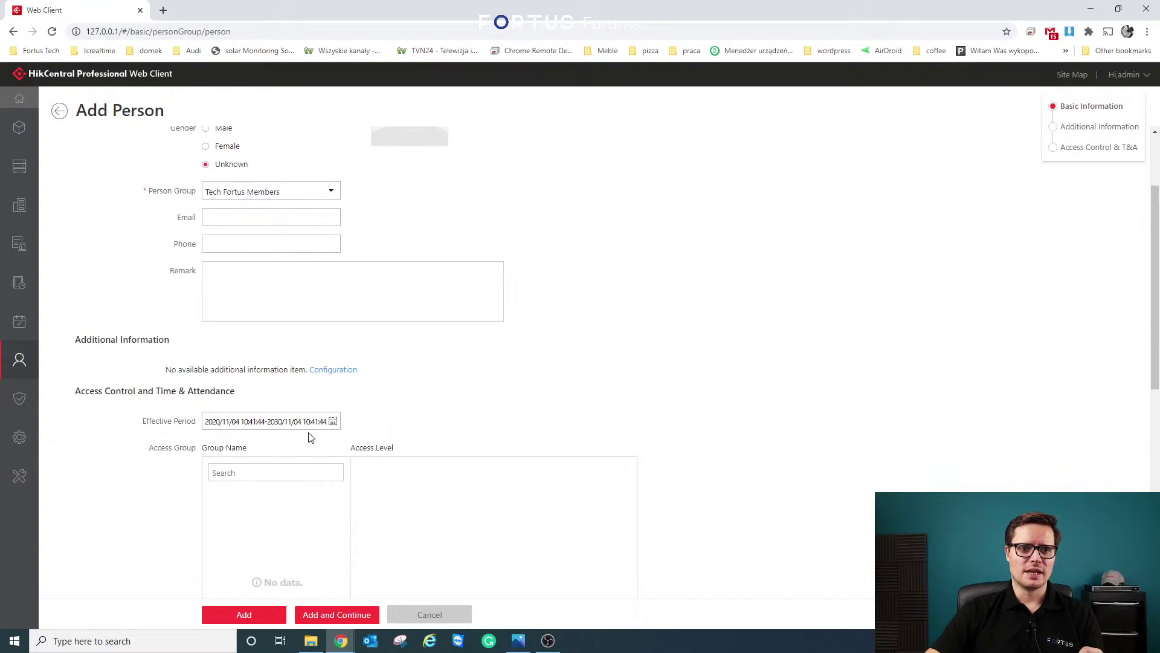
scroll(292, 407, down, 2)
scroll(303, 316, up, 1)
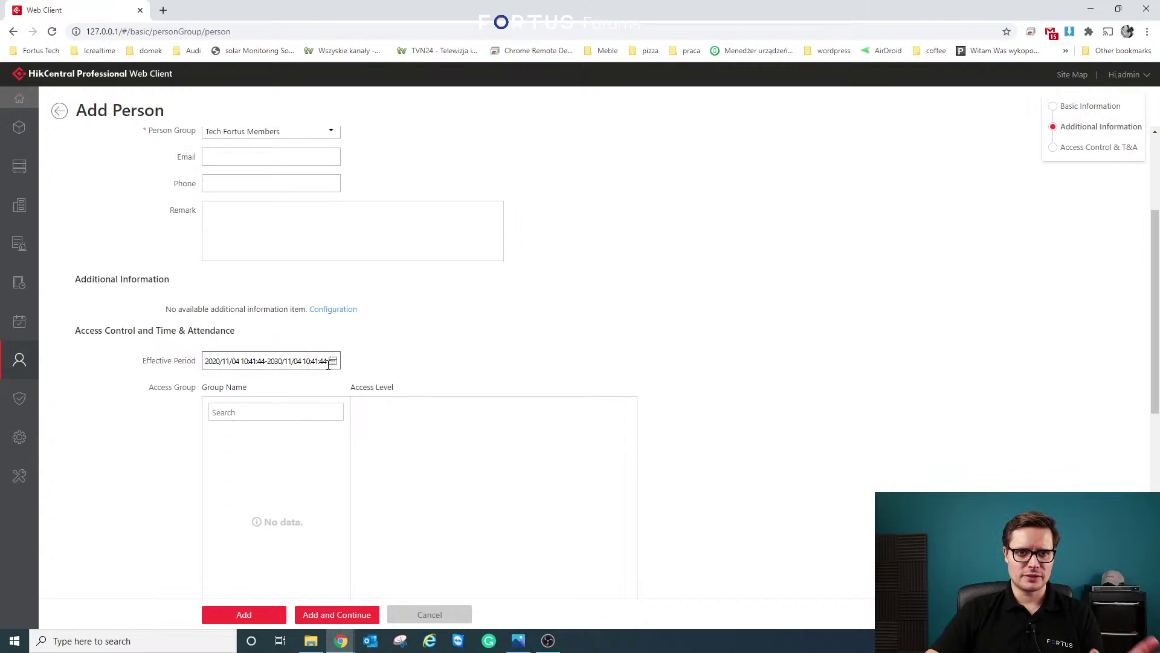
click(305, 361)
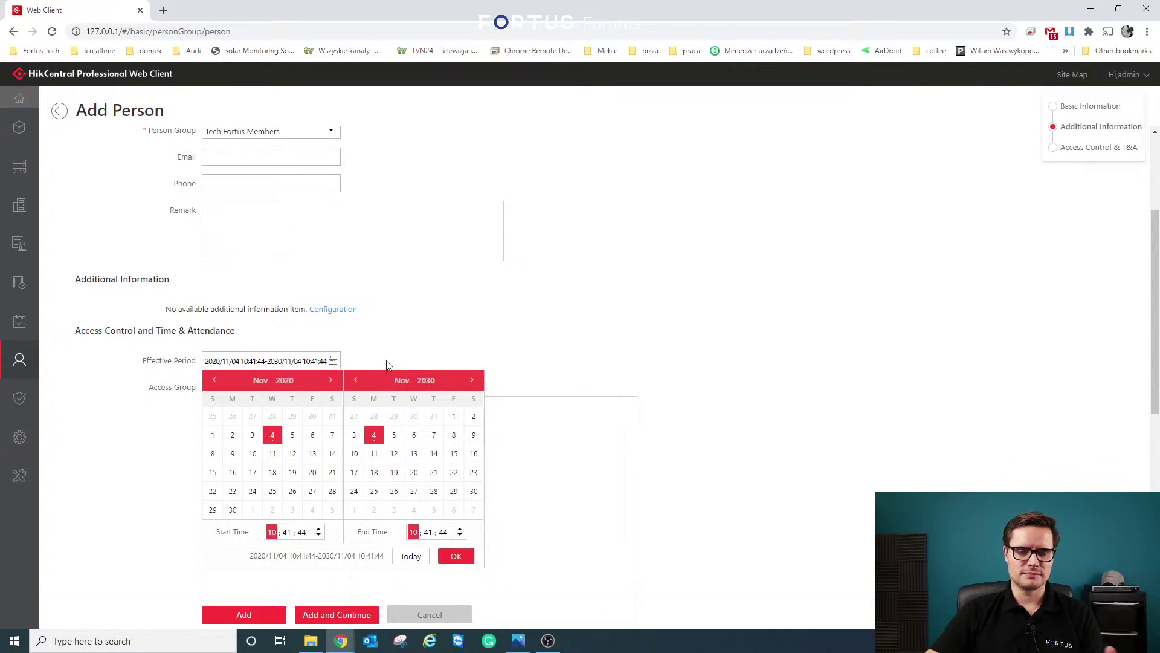
click(417, 352)
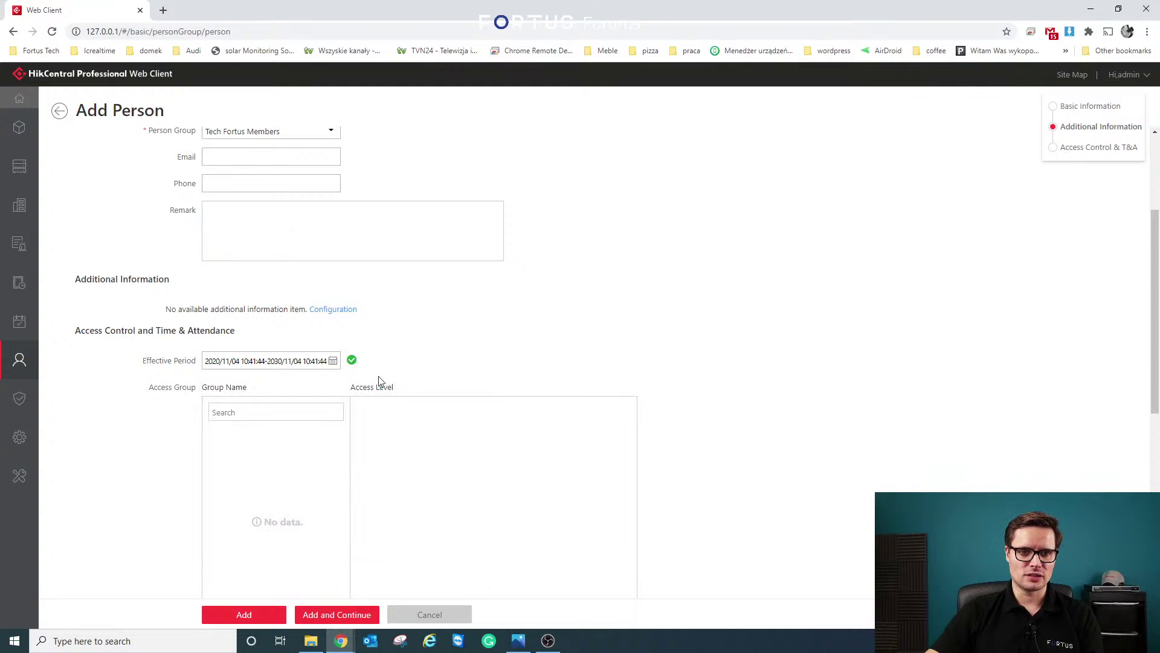
scroll(223, 448, down, 4)
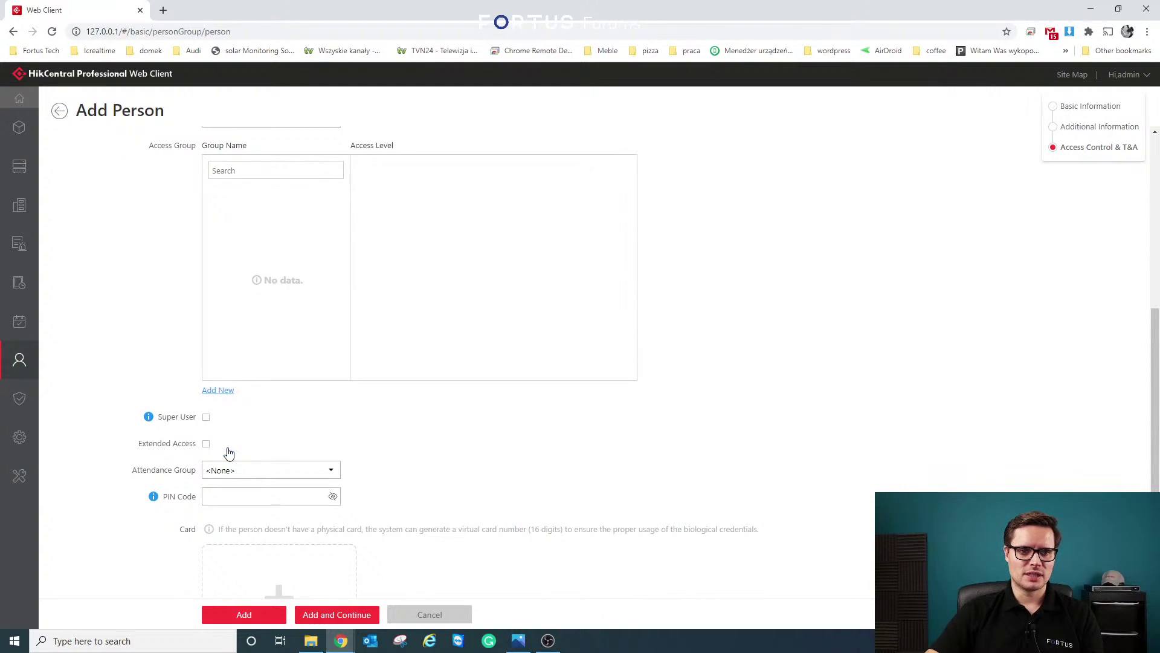
scroll(278, 445, down, 3)
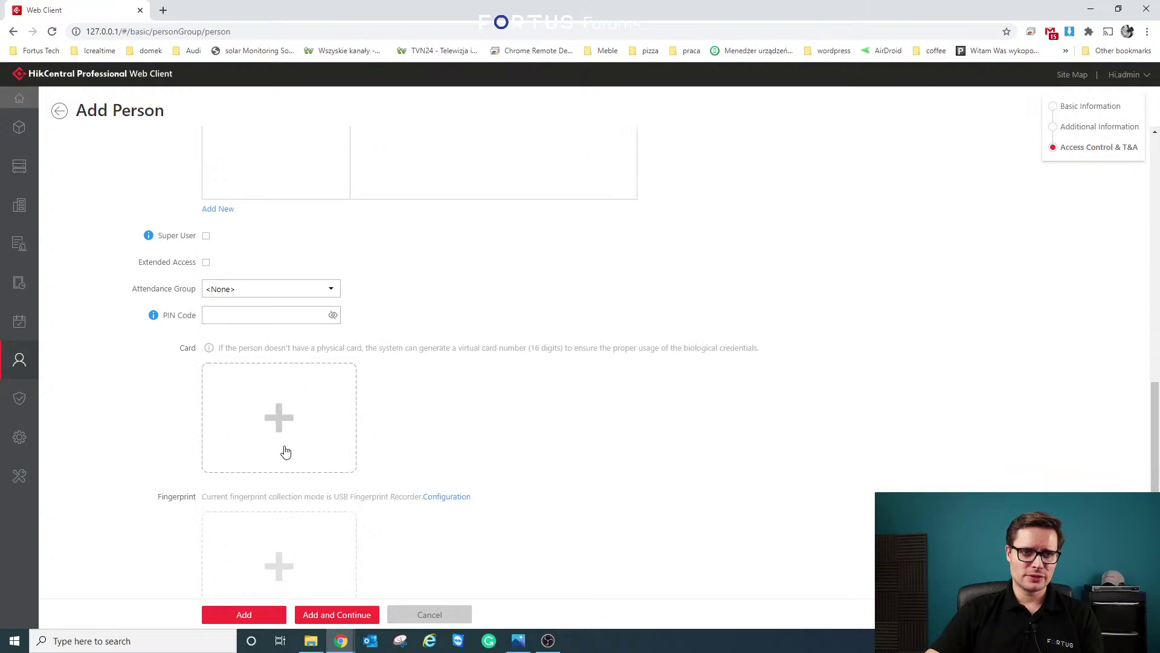
scroll(285, 448, down, 1)
scroll(286, 442, down, 1)
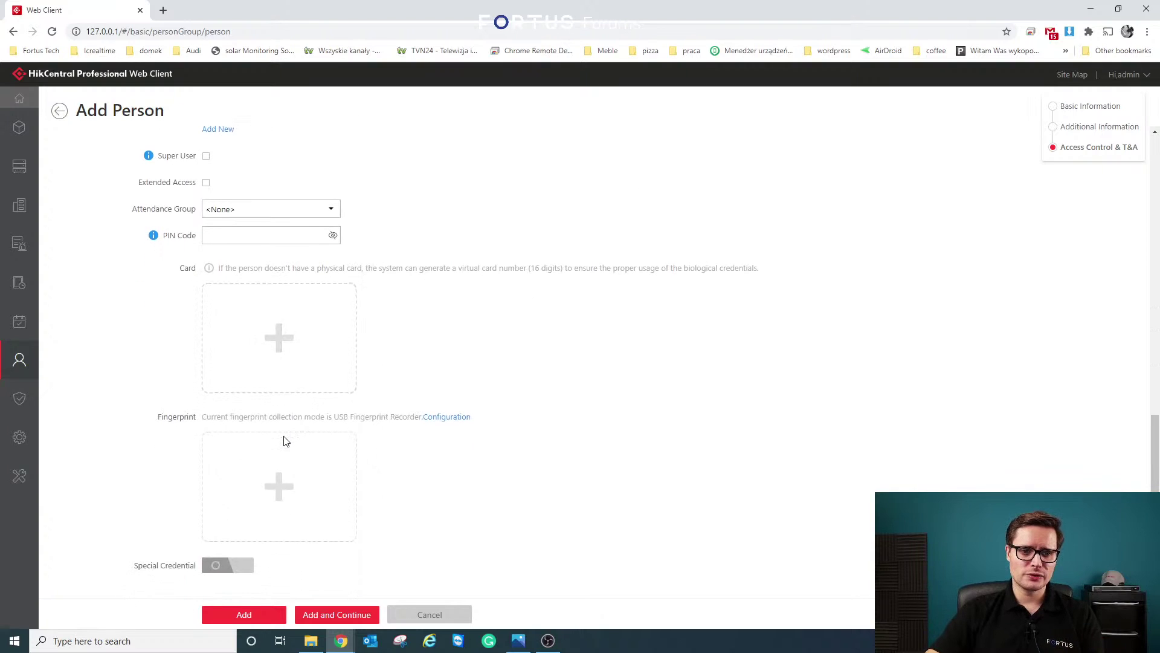
click(59, 112)
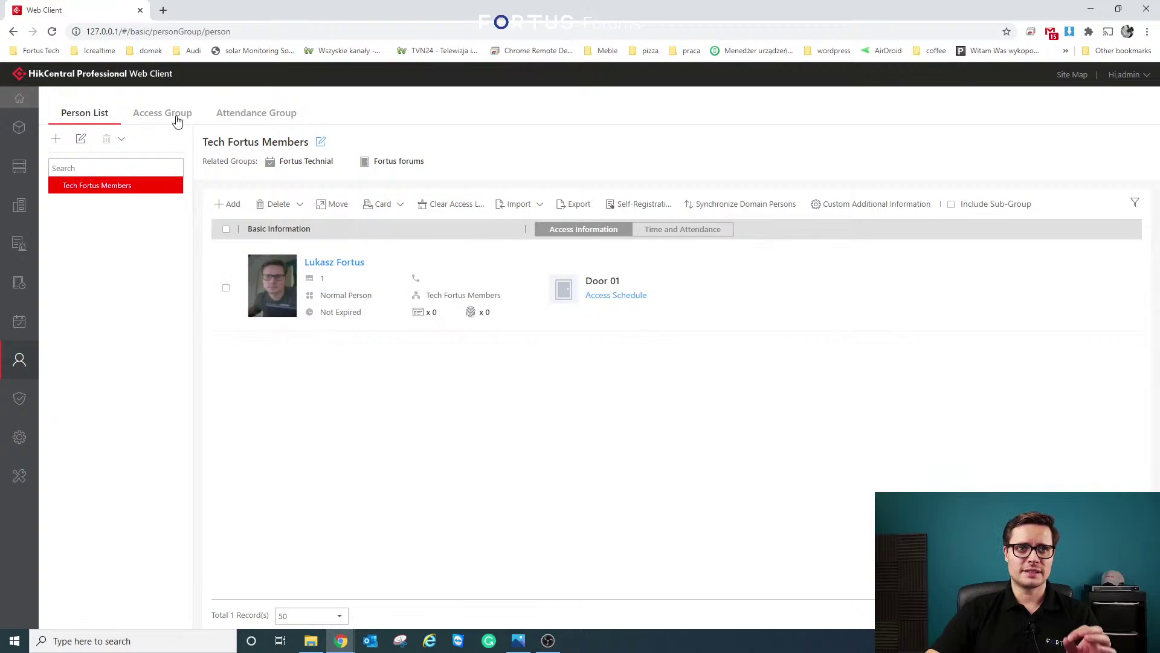
click(177, 119)
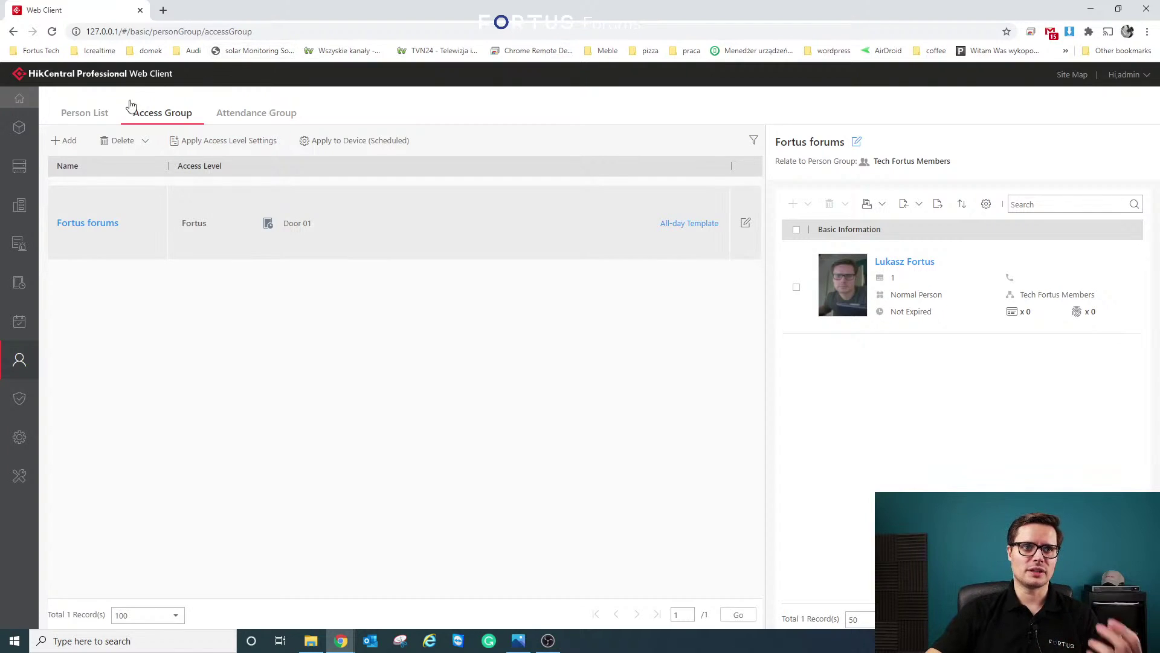
click(97, 113)
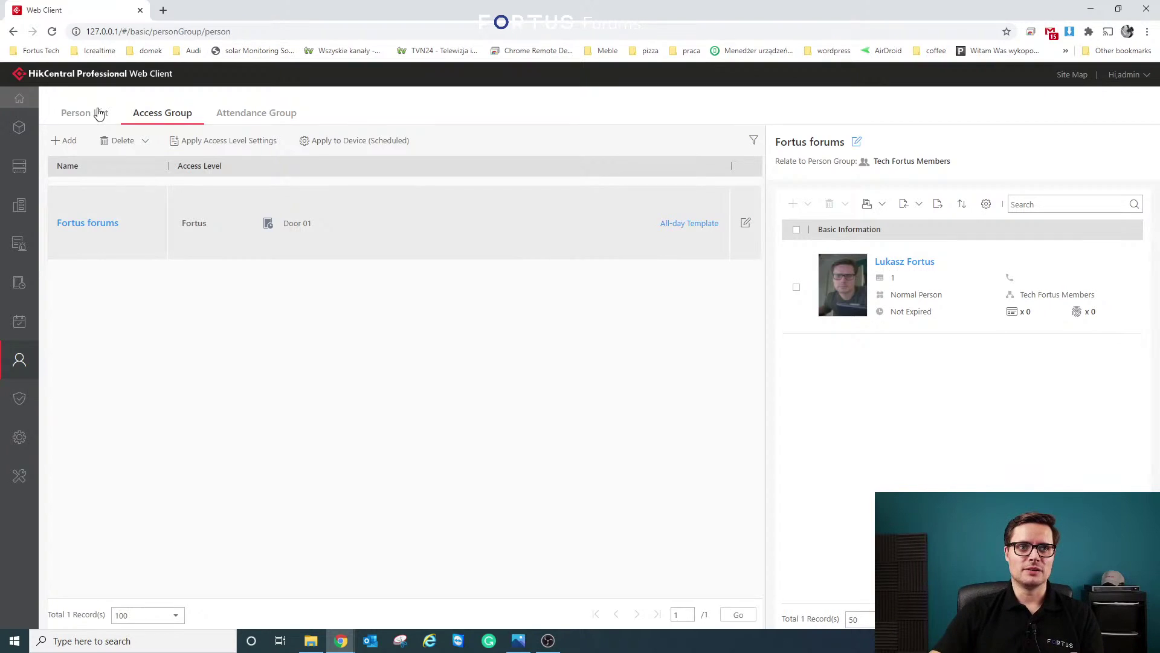